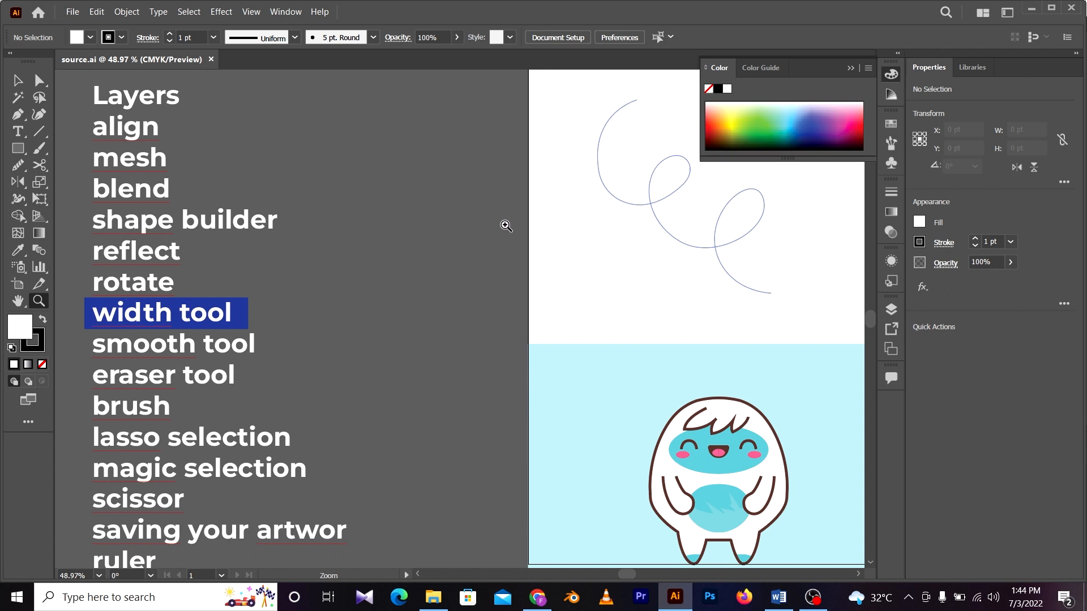
Draw a straight horizontal line about 367 pt long above the artboard with the Pen tool.
{"action": "left_click_drag", "start_coordinate": [531, 194], "coordinate": [255, 385]}
{"action": "key", "text": "z"}
{"action": "left_click_drag", "start_coordinate": [413, 319], "coordinate": [388, 314]}
{"action": "key", "text": "p"}
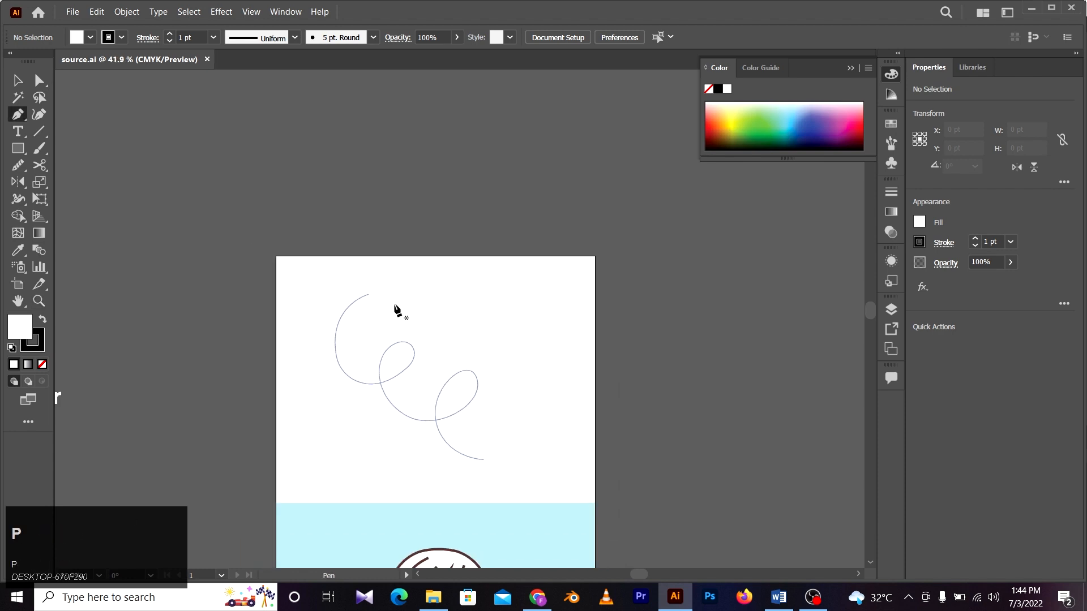
{"action": "left_click", "coordinate": [294, 141]}
{"action": "left_click", "coordinate": [484, 141], "text": "shift"}
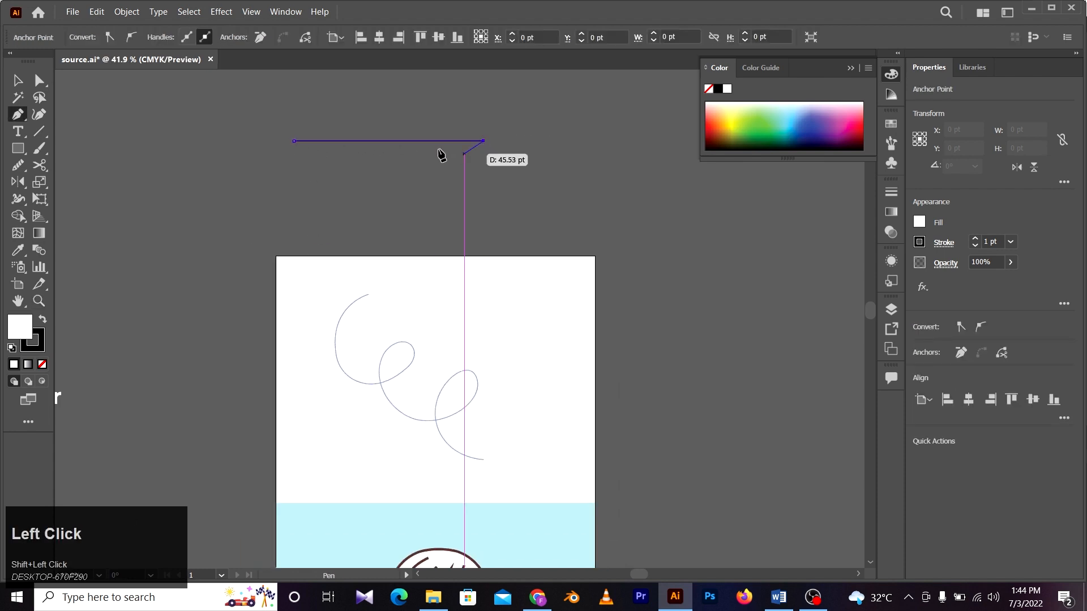
{"action": "key", "text": "v"}
{"action": "left_click", "coordinate": [458, 223]}
{"action": "left_click_drag", "start_coordinate": [483, 133], "coordinate": [439, 168]}
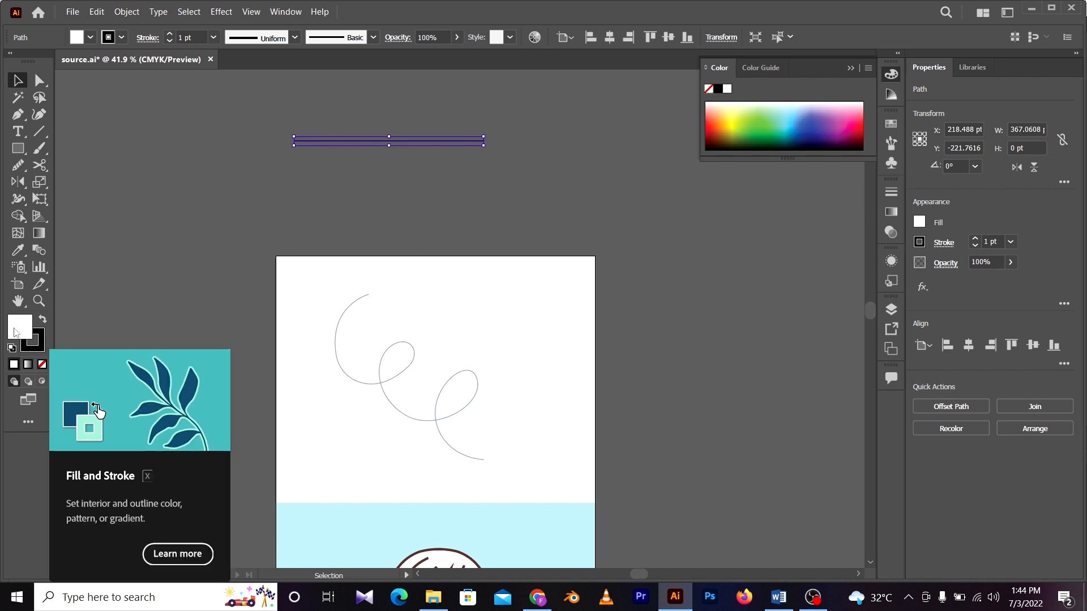
Extend the line from its right end with a steep segment going about 115 pt down.
{"action": "key", "text": "p"}
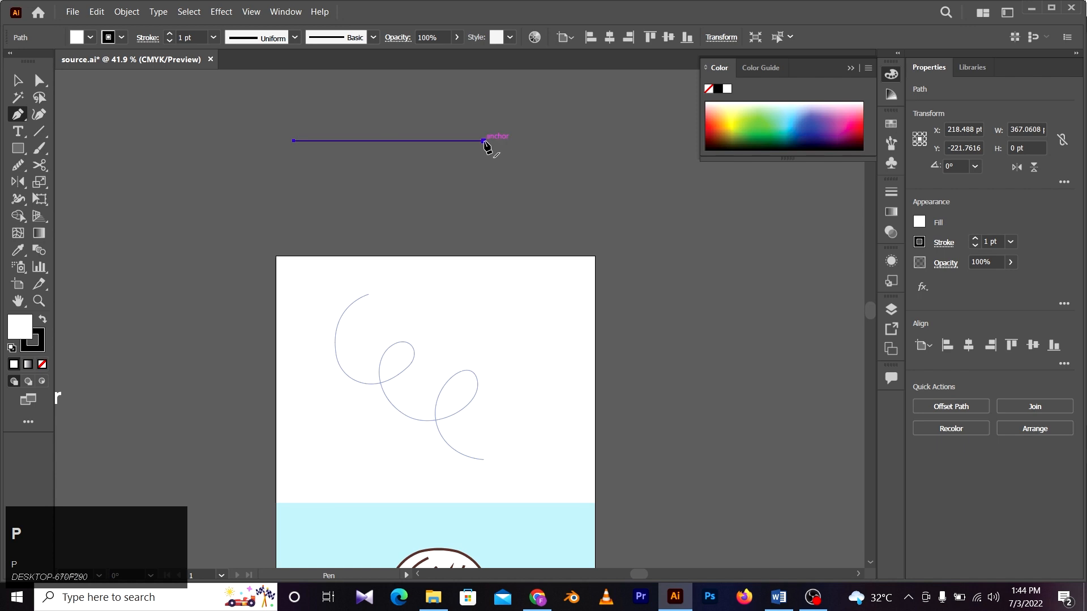
{"action": "left_click", "coordinate": [483, 141]}
{"action": "left_click", "coordinate": [490, 199]}
{"action": "key", "text": "v"}
{"action": "left_click", "coordinate": [543, 171]}
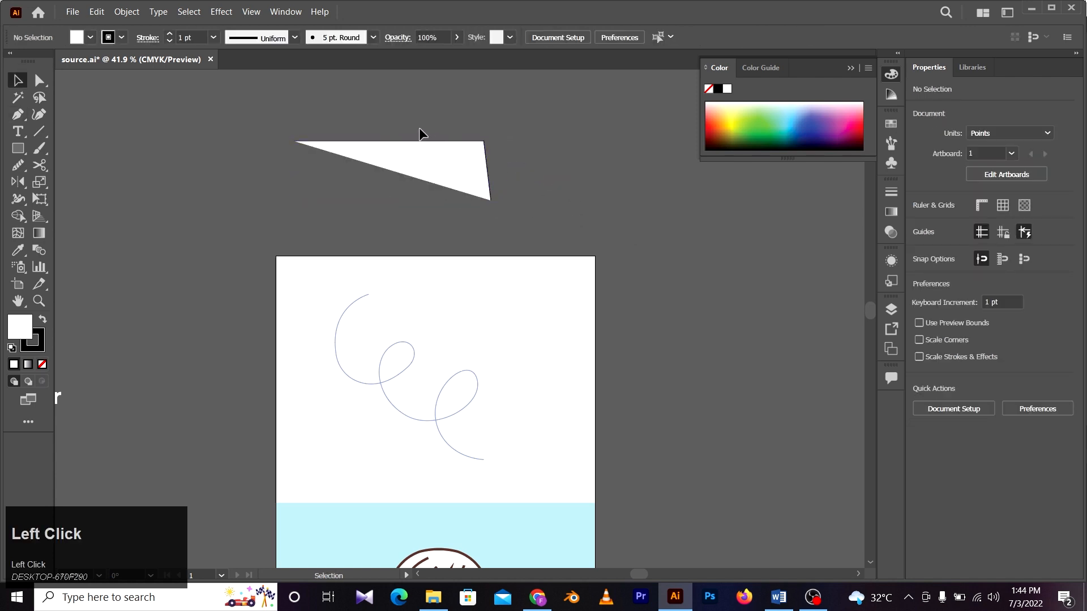
Remove the angled path's fill and change its stroke colour to pinkish red.
{"action": "left_click", "coordinate": [440, 162]}
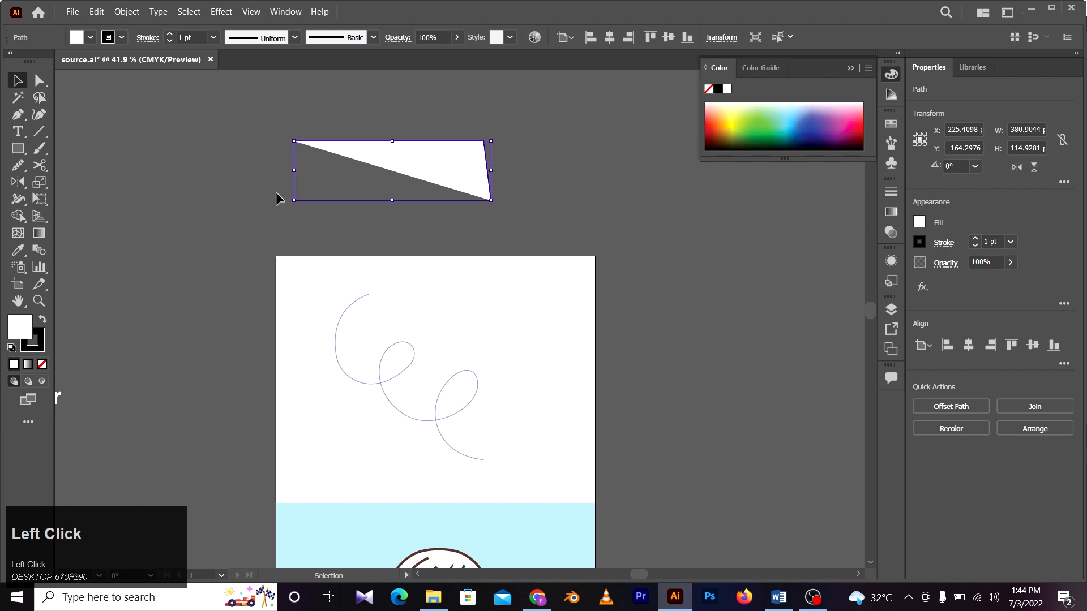
{"action": "left_click", "coordinate": [42, 364]}
{"action": "left_click", "coordinate": [42, 351]}
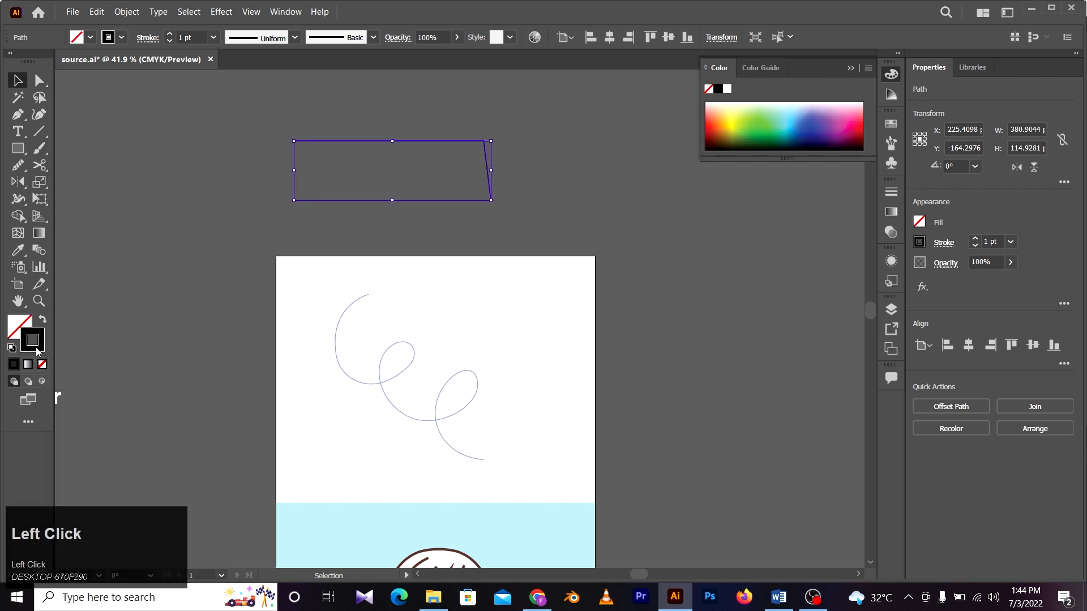
{"action": "double_click", "coordinate": [39, 340]}
{"action": "mouse_move", "coordinate": [510, 210]}
{"action": "left_mouse_down"}
{"action": "mouse_move", "coordinate": [516, 177]}
{"action": "mouse_move", "coordinate": [397, 180]}
{"action": "left_mouse_up"}
{"action": "left_click", "coordinate": [671, 166]}
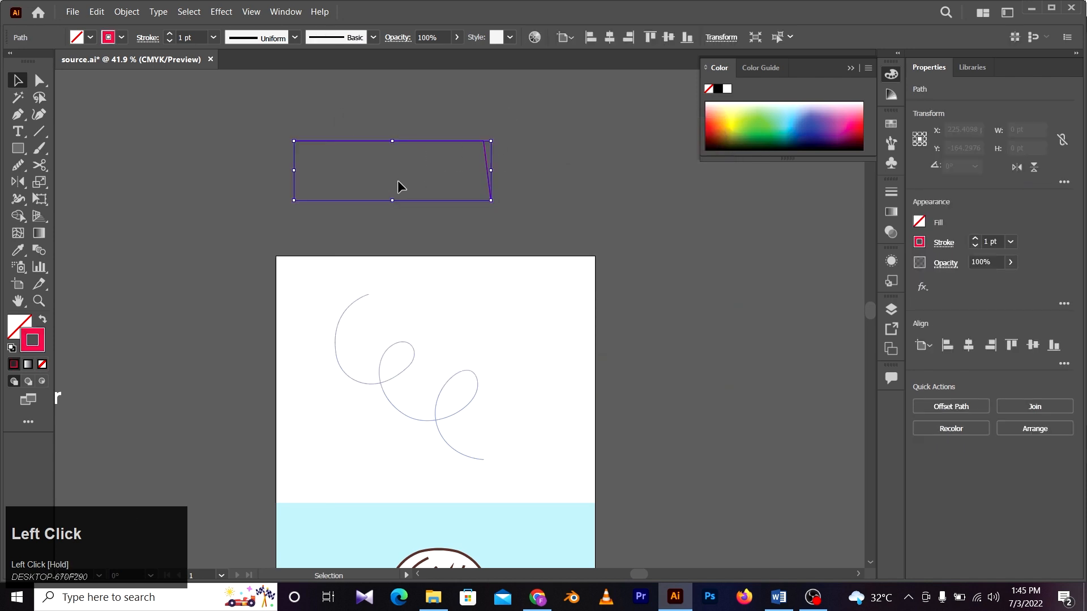
{"action": "left_click", "coordinate": [442, 276]}
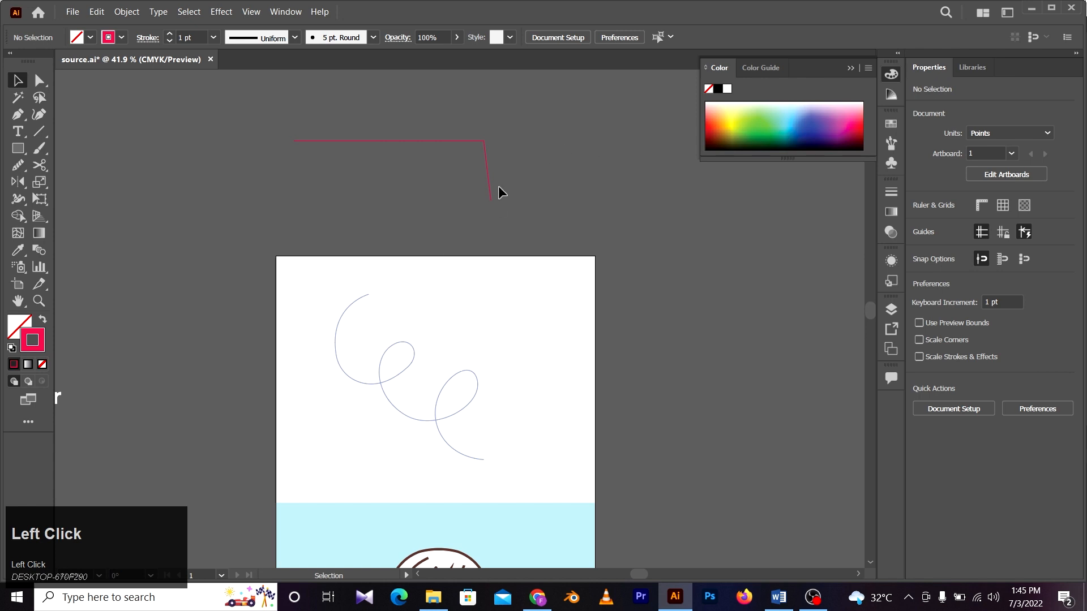
Examine the fill and stroke settings of the curly path and the angled path.
{"action": "left_click_drag", "start_coordinate": [460, 313], "coordinate": [466, 388]}
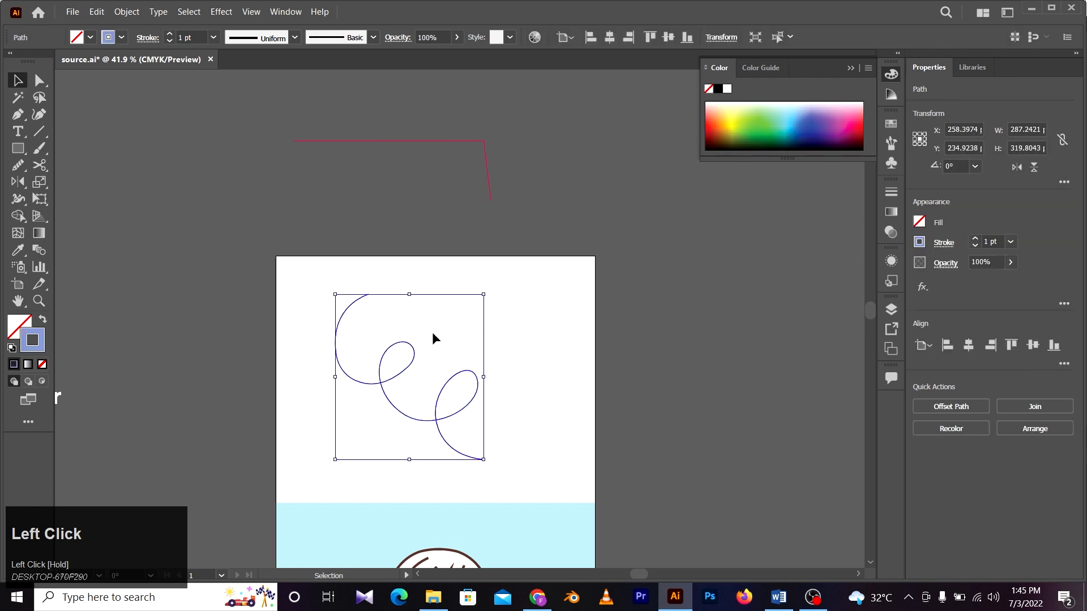
{"action": "left_click", "coordinate": [21, 333]}
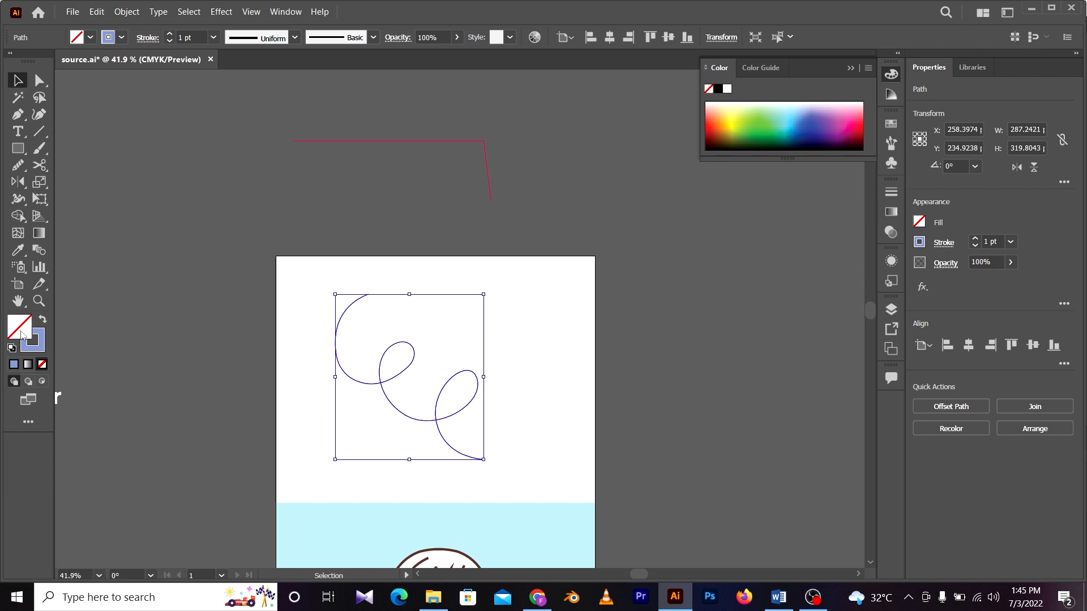
{"action": "left_click", "coordinate": [37, 348]}
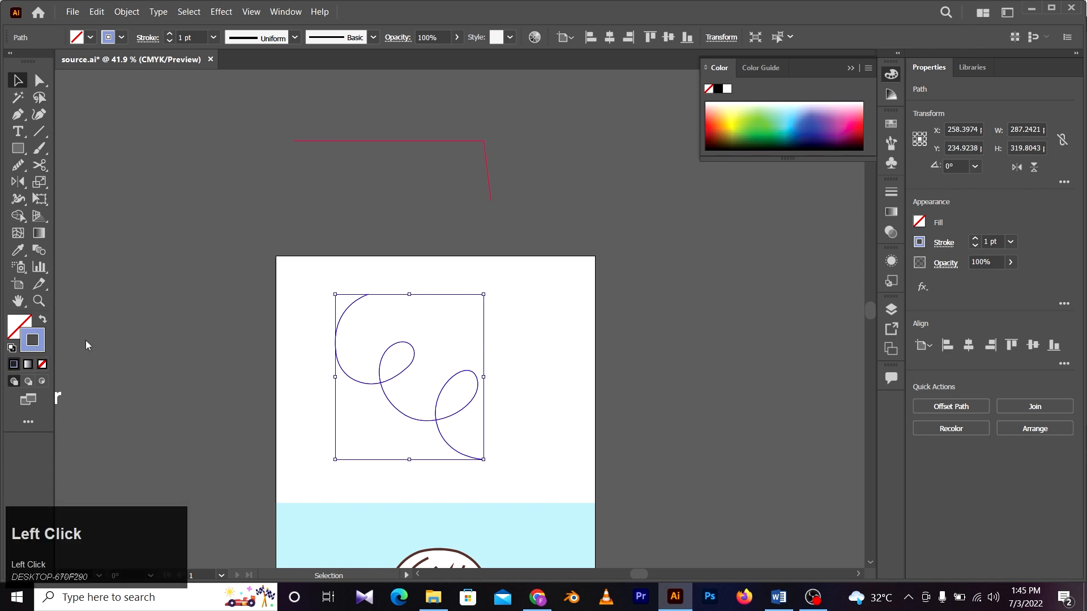
{"action": "mouse_move", "coordinate": [446, 302]}
{"action": "left_mouse_down"}
{"action": "mouse_move", "coordinate": [405, 356]}
{"action": "mouse_move", "coordinate": [327, 364]}
{"action": "mouse_move", "coordinate": [364, 435]}
{"action": "left_mouse_up"}
{"action": "left_click", "coordinate": [478, 143]}
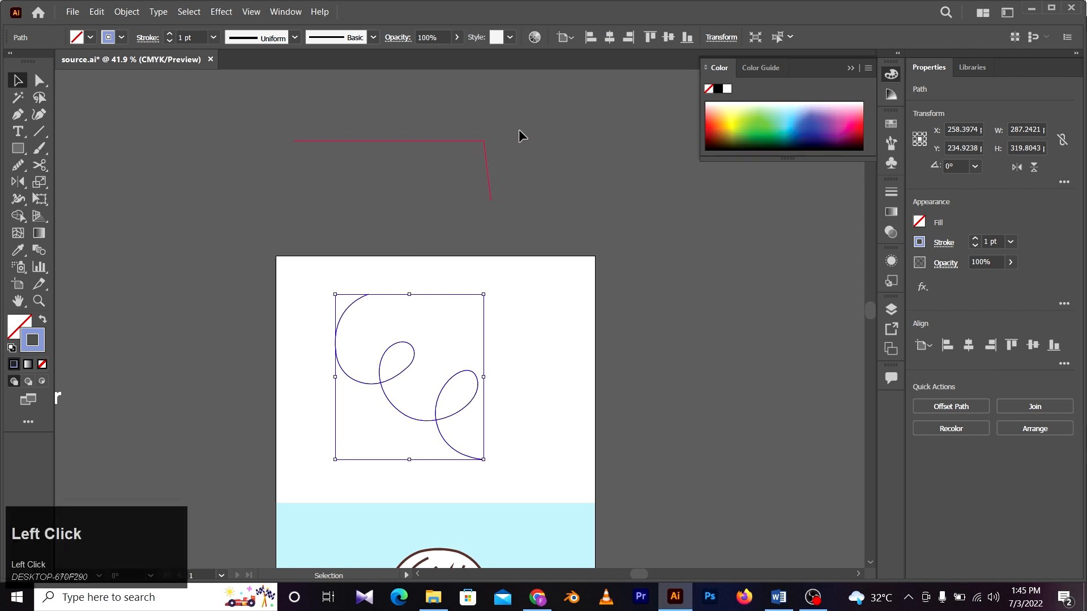
{"action": "left_click", "coordinate": [624, 132]}
{"action": "left_click", "coordinate": [481, 149]}
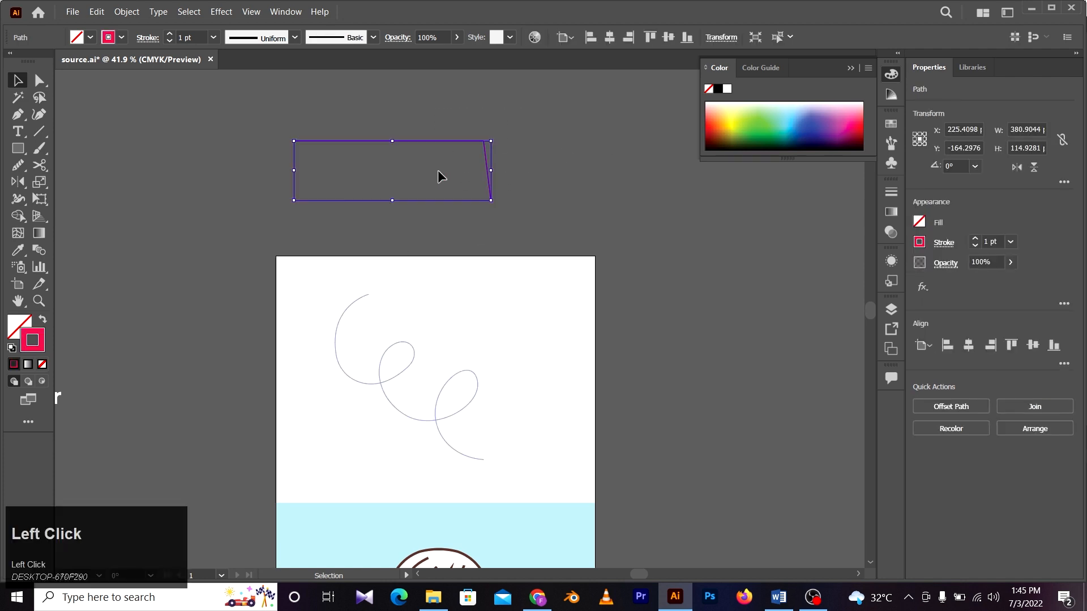
{"action": "left_click", "coordinate": [542, 190]}
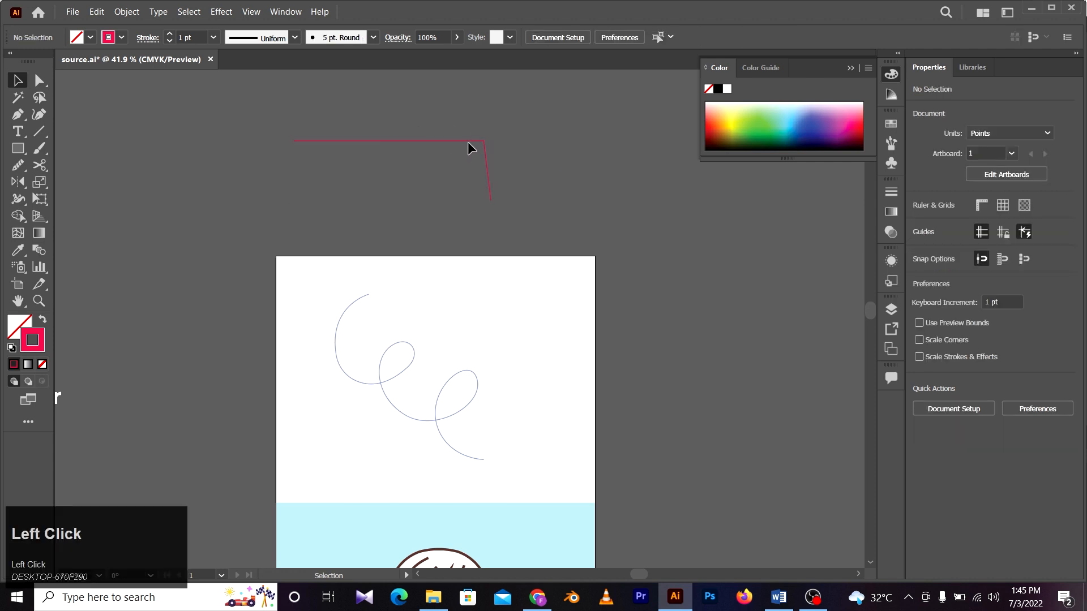
Move the angled red path onto the white artboard, near its upper edge above the curly line.
{"action": "left_click_drag", "start_coordinate": [469, 143], "coordinate": [521, 271]}
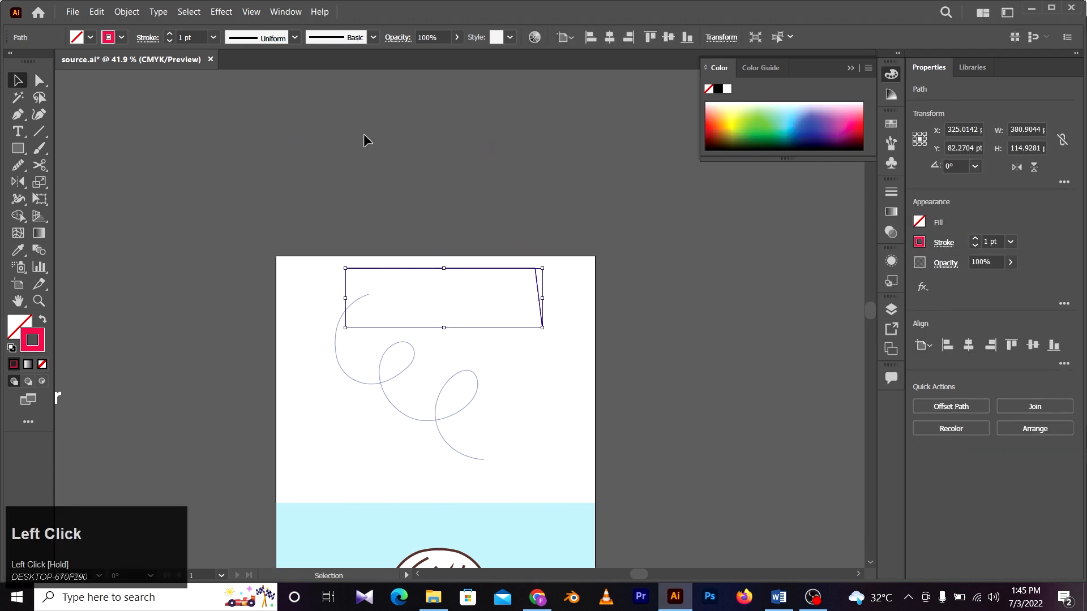
{"action": "left_click", "coordinate": [513, 164]}
{"action": "left_click", "coordinate": [475, 268]}
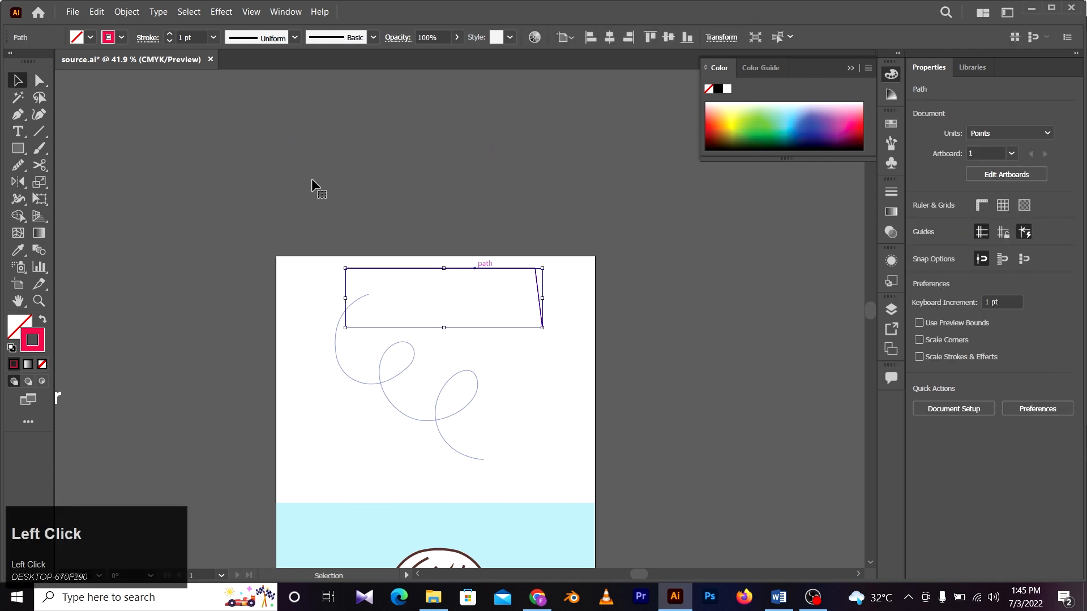
Increase the angled path's stroke weight to 30 pt.
{"action": "left_click", "coordinate": [150, 40]}
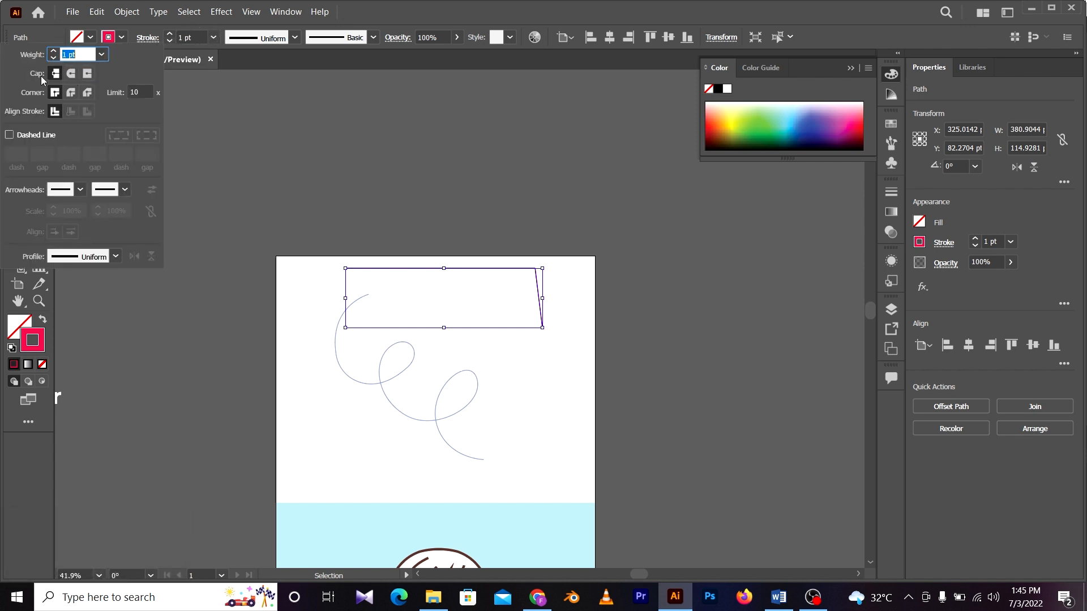
{"action": "left_click", "coordinate": [187, 42]}
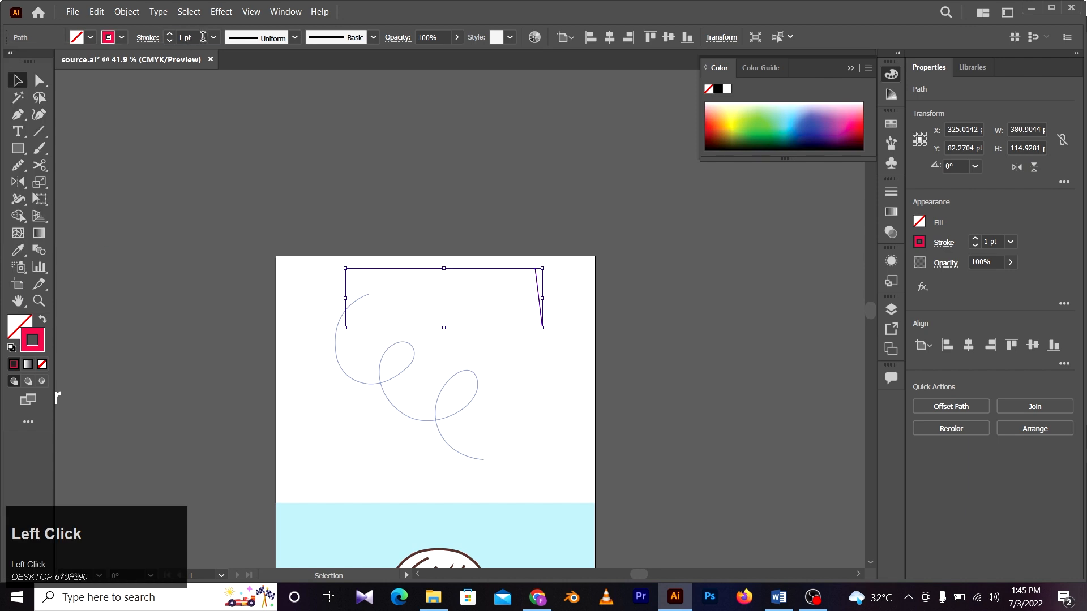
{"action": "scroll", "coordinate": [204, 33], "scroll_direction": "up", "scroll_amount": 16}
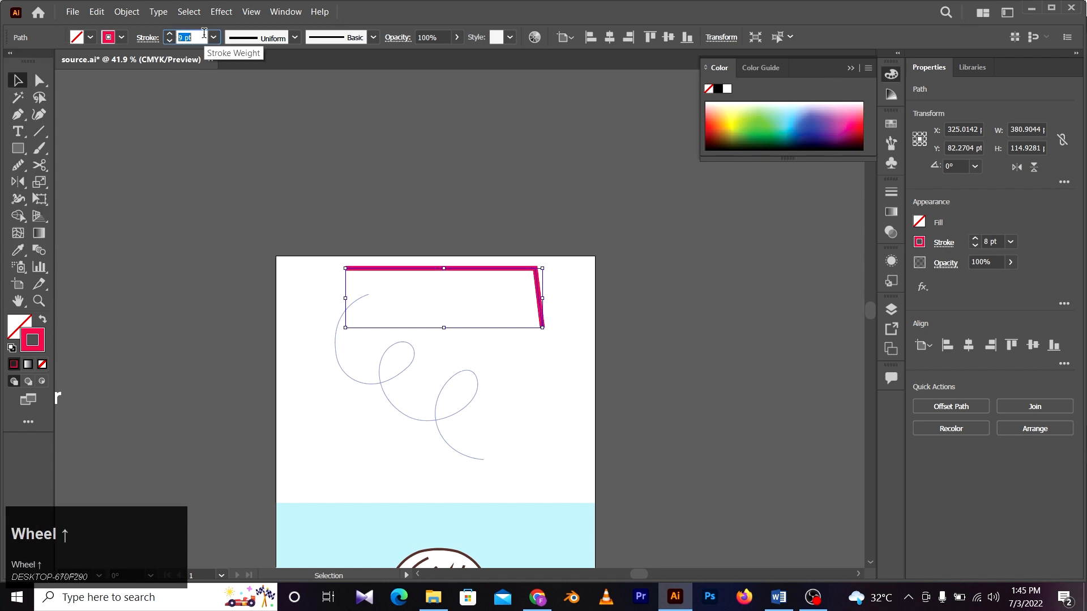
{"action": "scroll", "coordinate": [205, 34], "scroll_direction": "up", "scroll_amount": 13}
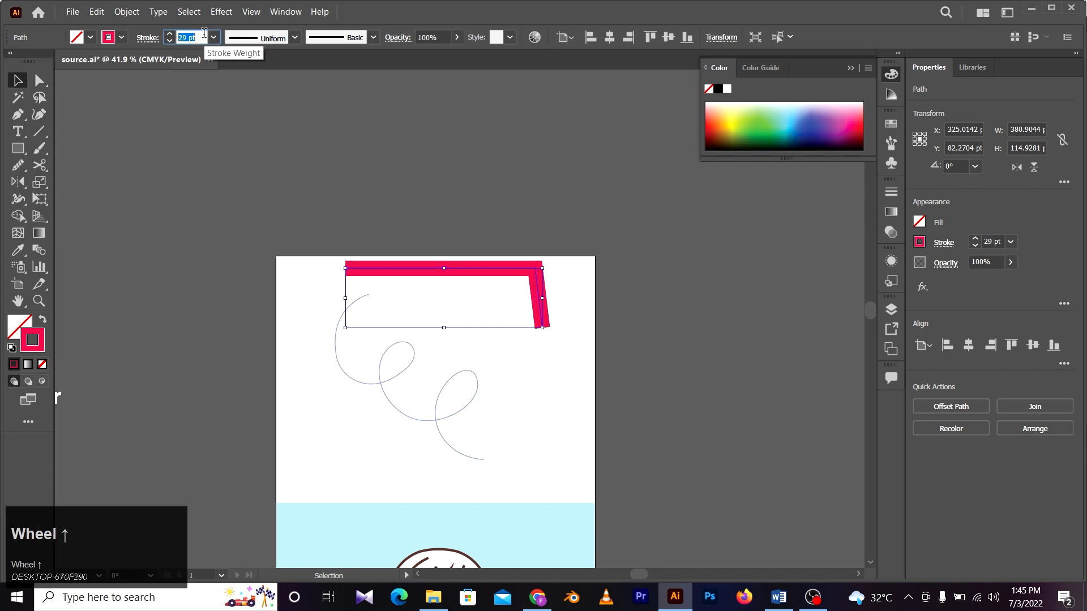
{"action": "left_click", "coordinate": [511, 257]}
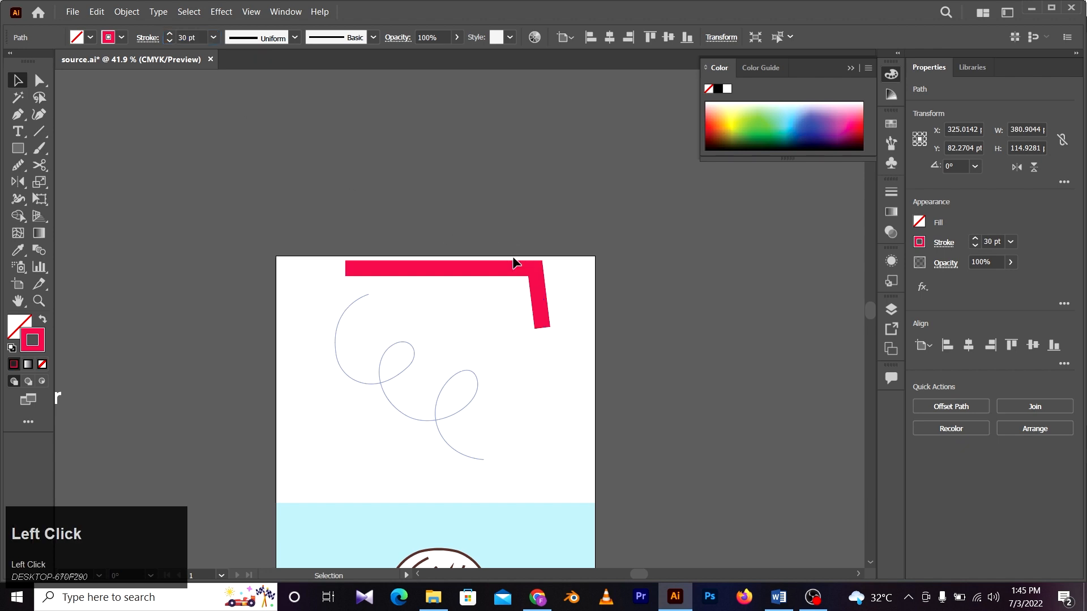
Nudge the thick red path slightly down and to the right on the artboard.
{"action": "left_click_drag", "start_coordinate": [485, 268], "coordinate": [487, 274]}
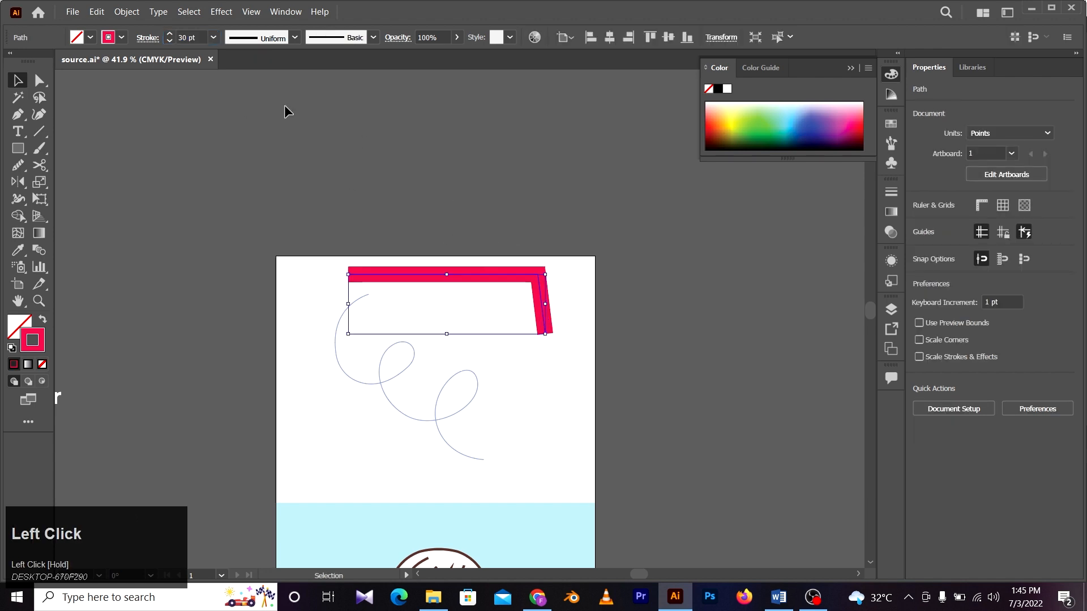
{"action": "left_click", "coordinate": [284, 104]}
{"action": "left_click", "coordinate": [458, 268]}
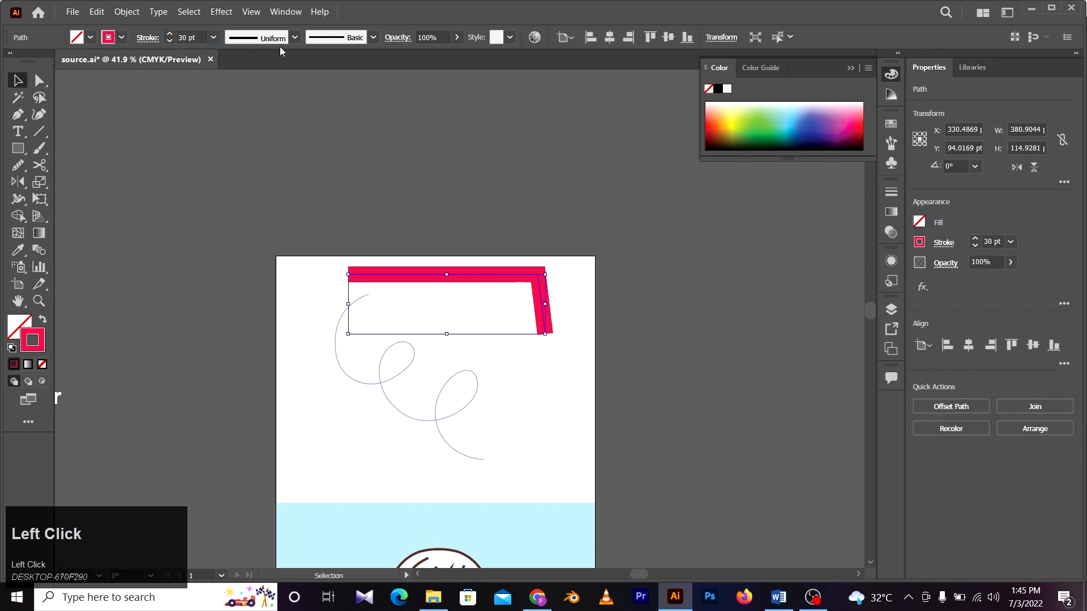
Try the first, second, third and fifth variable width profiles in turn on the red path's stroke.
{"action": "left_click", "coordinate": [296, 38]}
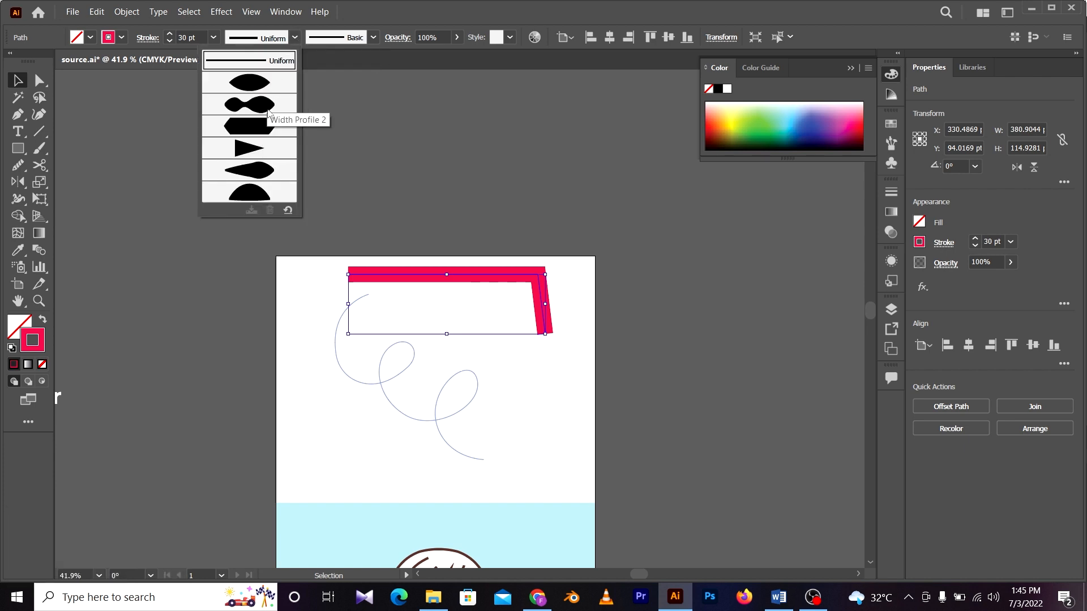
{"action": "left_click", "coordinate": [257, 84]}
{"action": "left_click", "coordinate": [257, 38]}
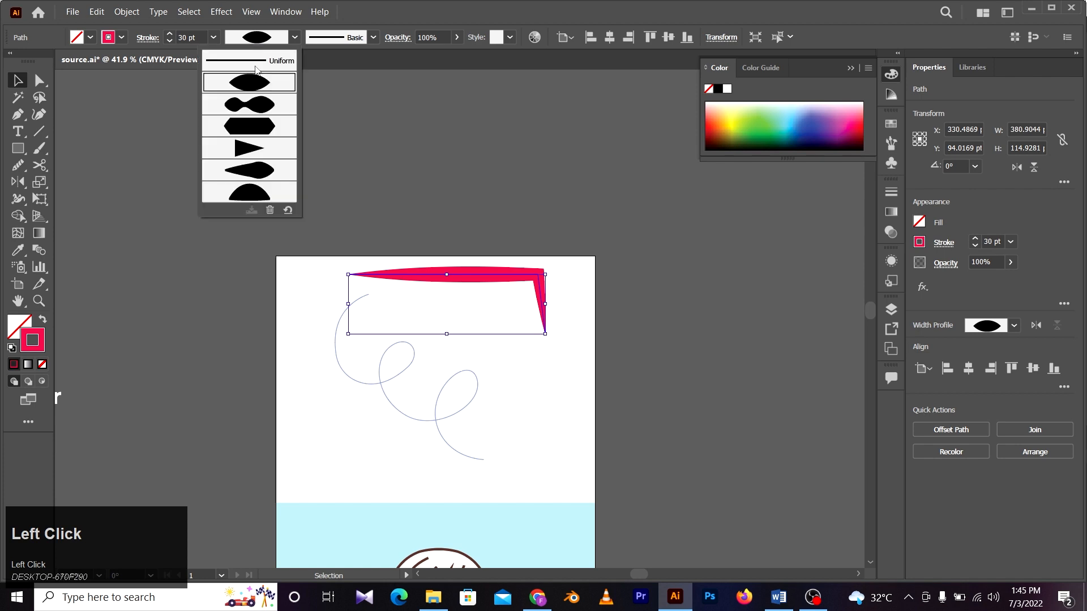
{"action": "left_click", "coordinate": [255, 102]}
{"action": "left_click", "coordinate": [266, 42]}
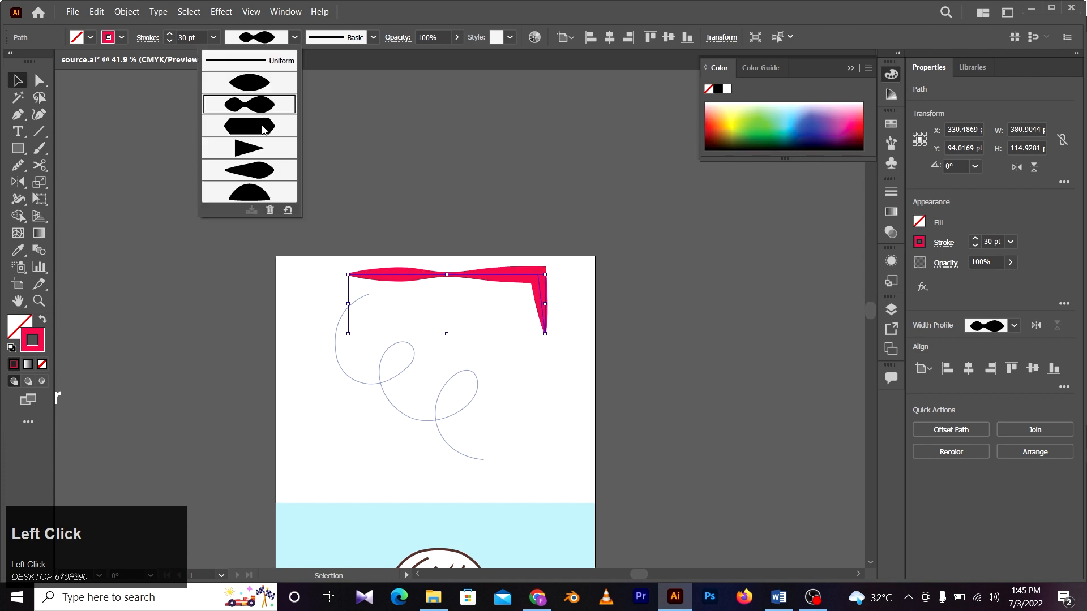
{"action": "left_click", "coordinate": [264, 127]}
{"action": "left_click", "coordinate": [271, 44]}
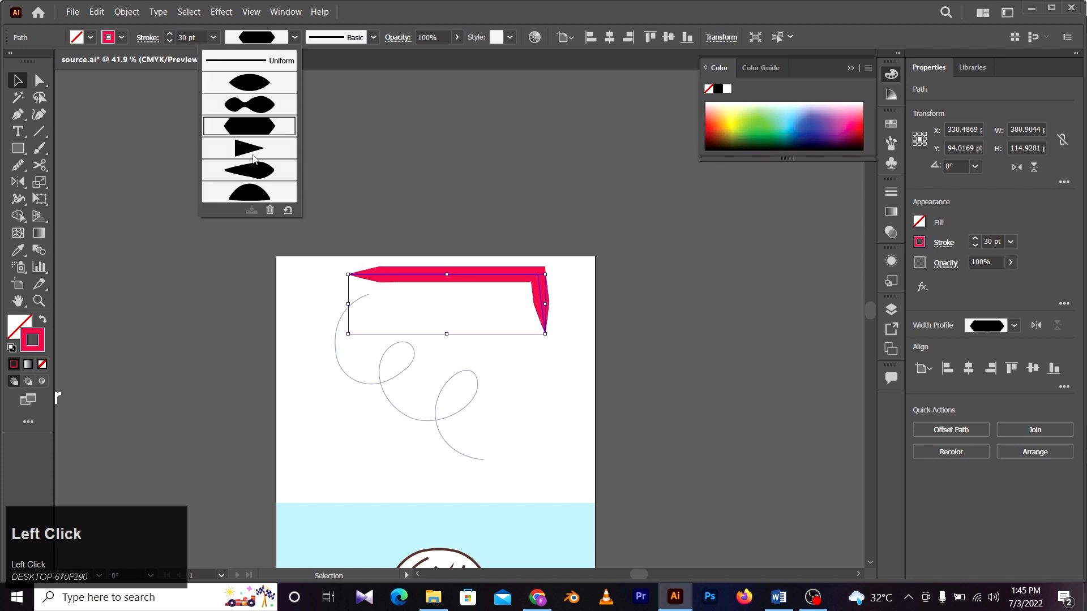
{"action": "left_click", "coordinate": [257, 176]}
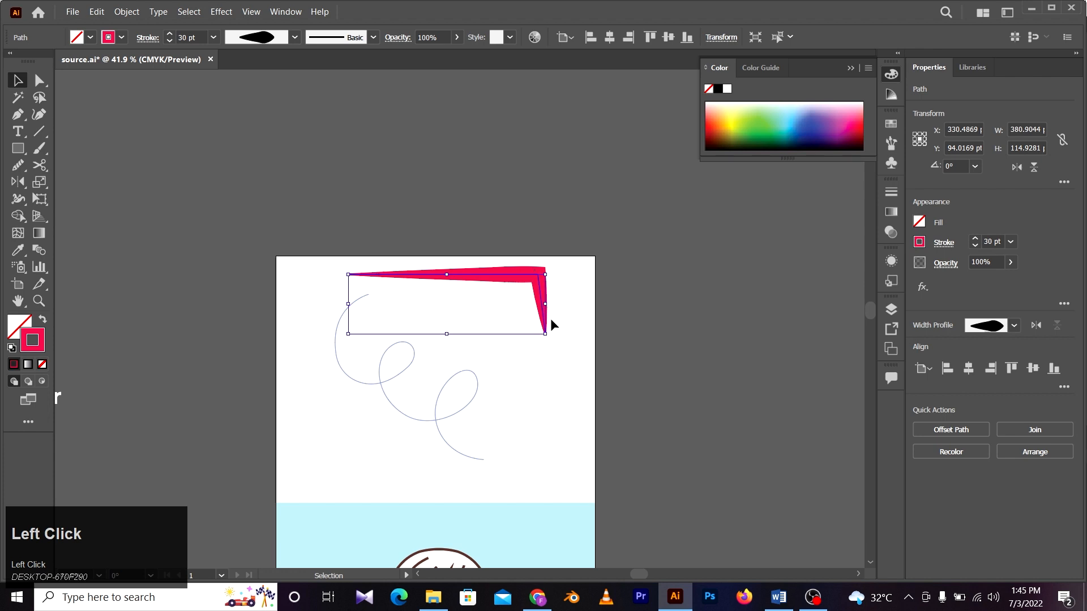
Try the half-dome, double-bulge and lens width profiles on the red path, finishing with the Uniform profile.
{"action": "left_click", "coordinate": [270, 37]}
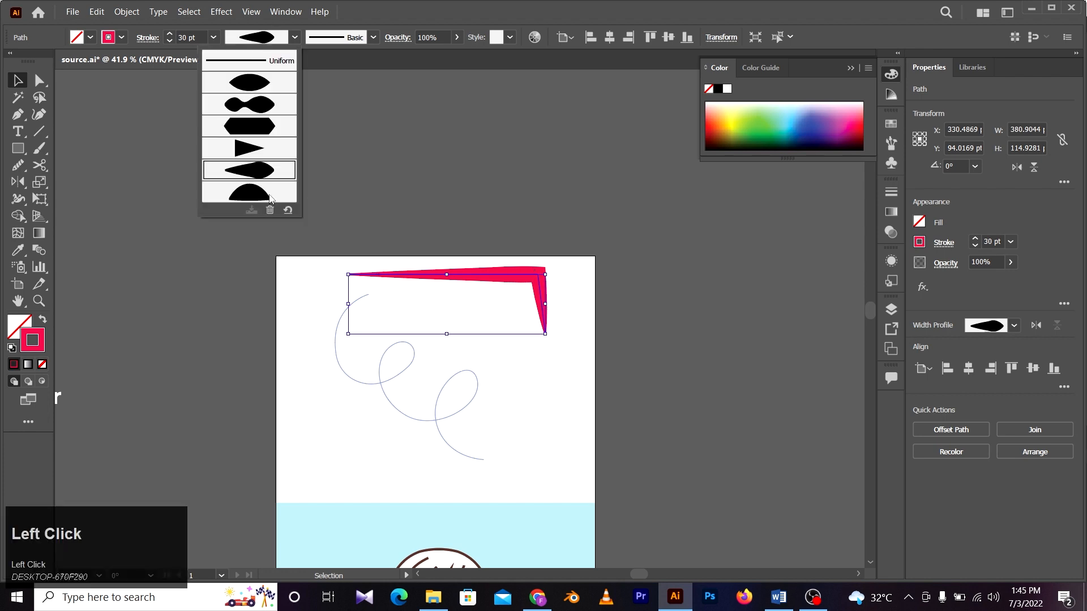
{"action": "left_click", "coordinate": [274, 198]}
{"action": "left_click", "coordinate": [261, 37]}
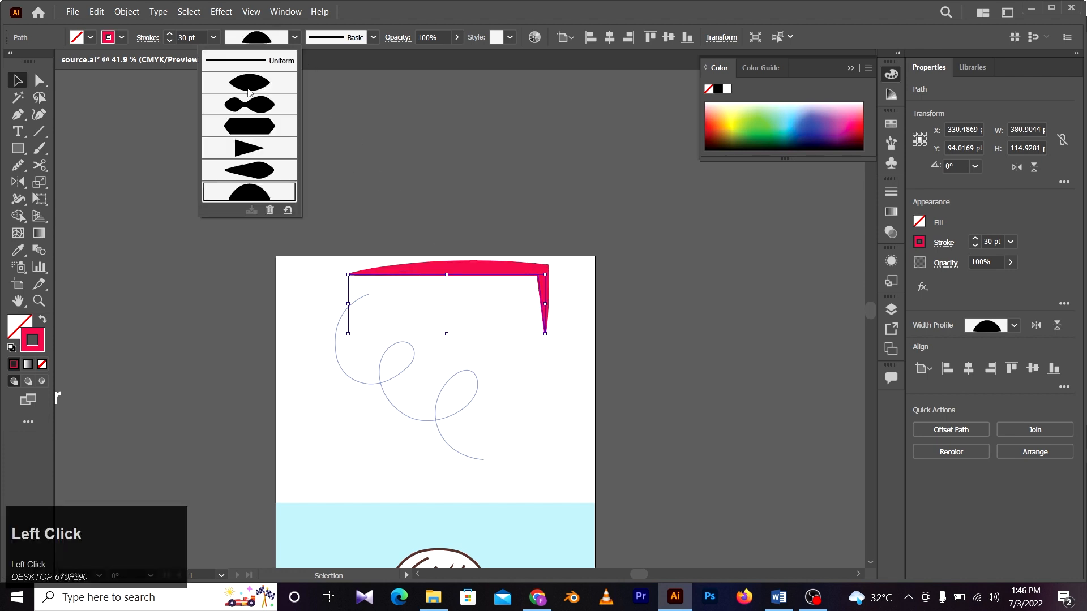
{"action": "left_click", "coordinate": [252, 110]}
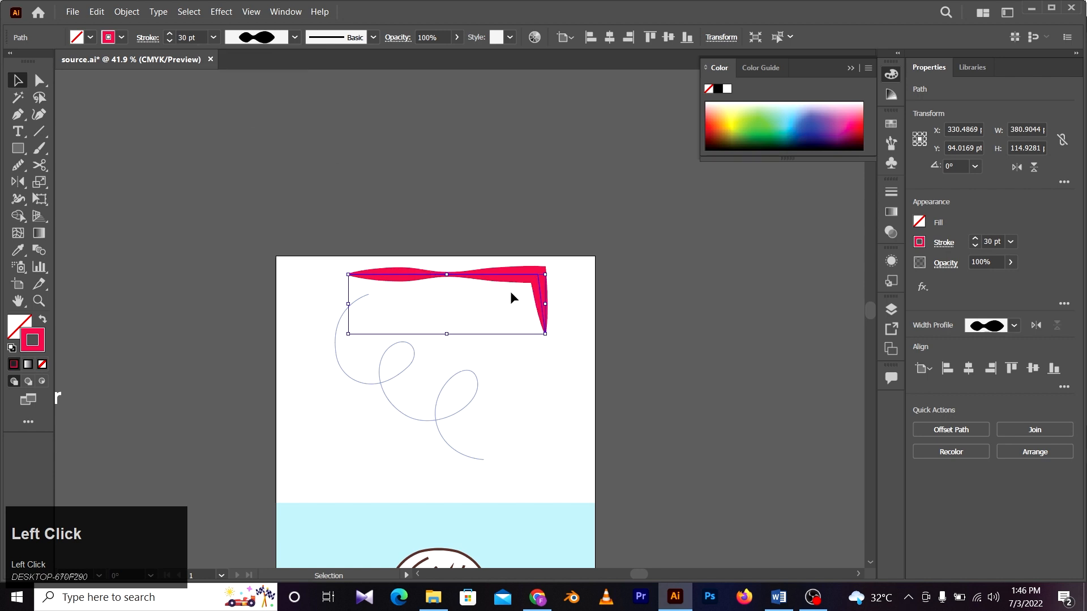
{"action": "left_click", "coordinate": [265, 44]}
{"action": "left_click", "coordinate": [265, 79]}
{"action": "left_click", "coordinate": [266, 45]}
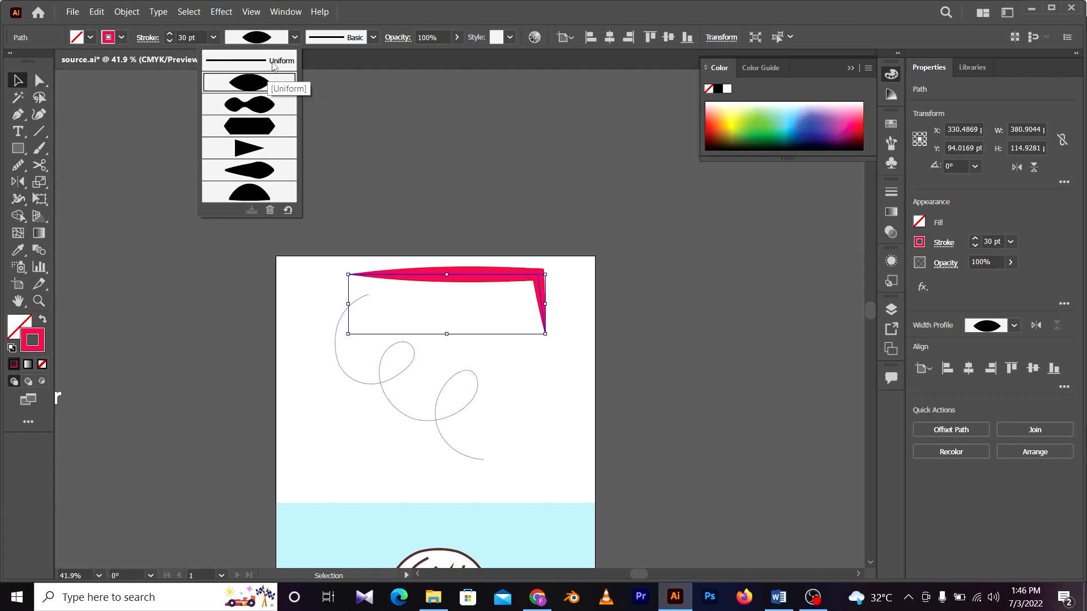
{"action": "left_click", "coordinate": [273, 66]}
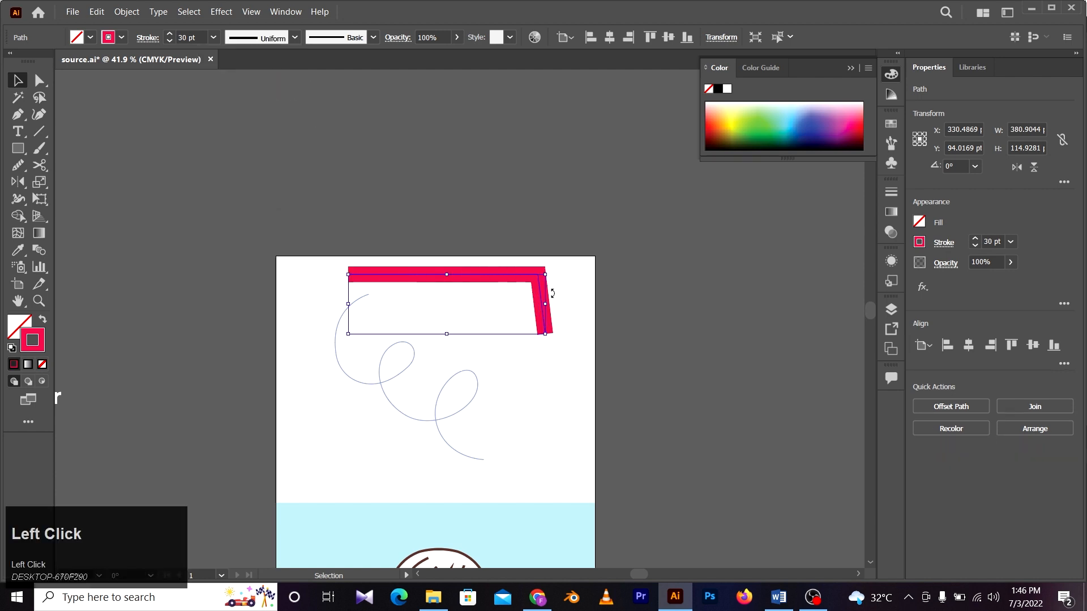
Apply the rough black charcoal-style art brush to the red path's stroke and magnify the stroke to show its texture.
{"action": "left_click", "coordinate": [340, 39]}
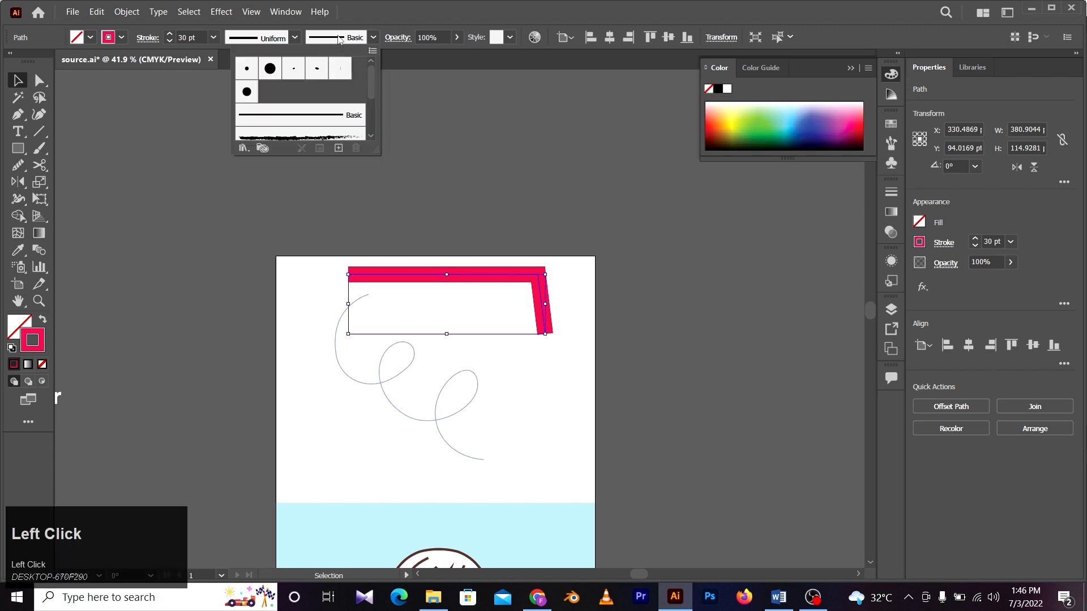
{"action": "scroll", "coordinate": [321, 90], "scroll_direction": "down", "scroll_amount": 2}
{"action": "scroll", "coordinate": [321, 90], "scroll_direction": "up", "scroll_amount": 1}
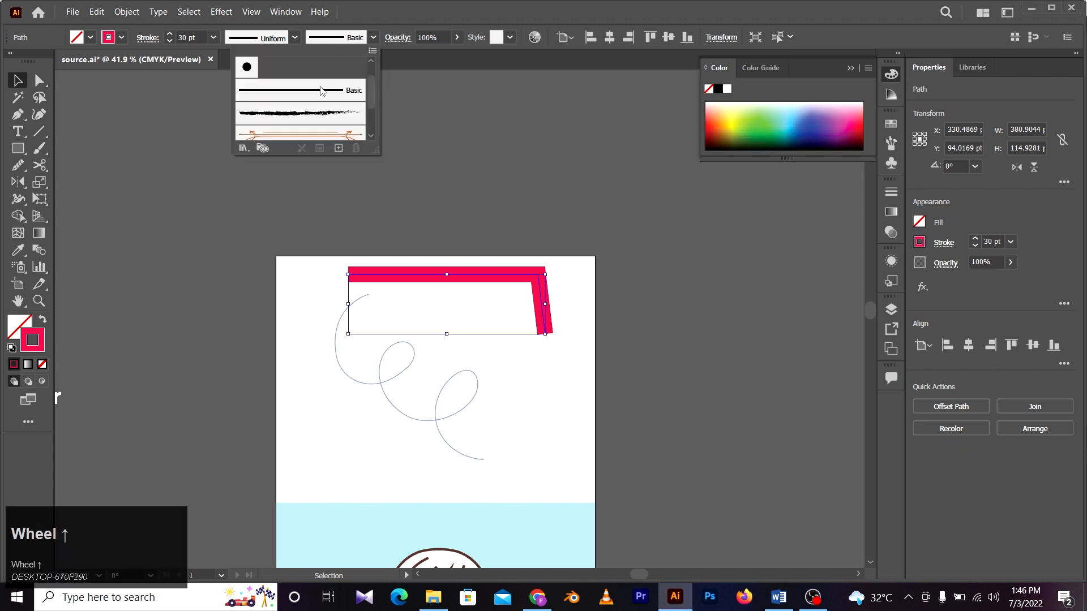
{"action": "left_click", "coordinate": [322, 111]}
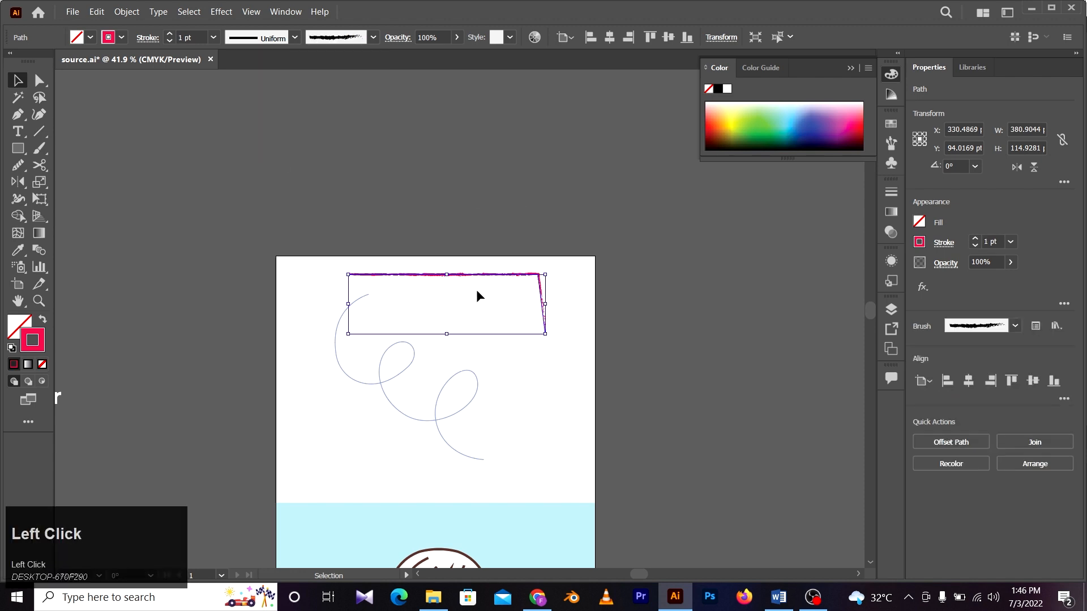
{"action": "key", "text": "z"}
{"action": "left_click_drag", "start_coordinate": [444, 274], "coordinate": [444, 298]}
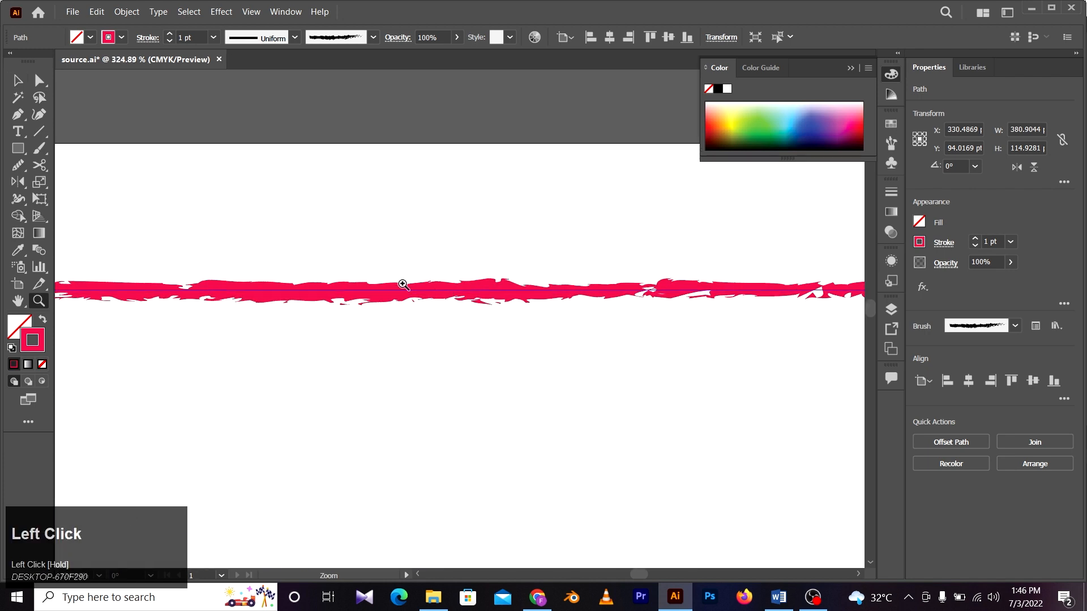
Try to apply the orange ornamental pattern brush to the red path.
{"action": "key", "text": "v"}
{"action": "left_click", "coordinate": [373, 280]}
{"action": "left_click", "coordinate": [335, 38]}
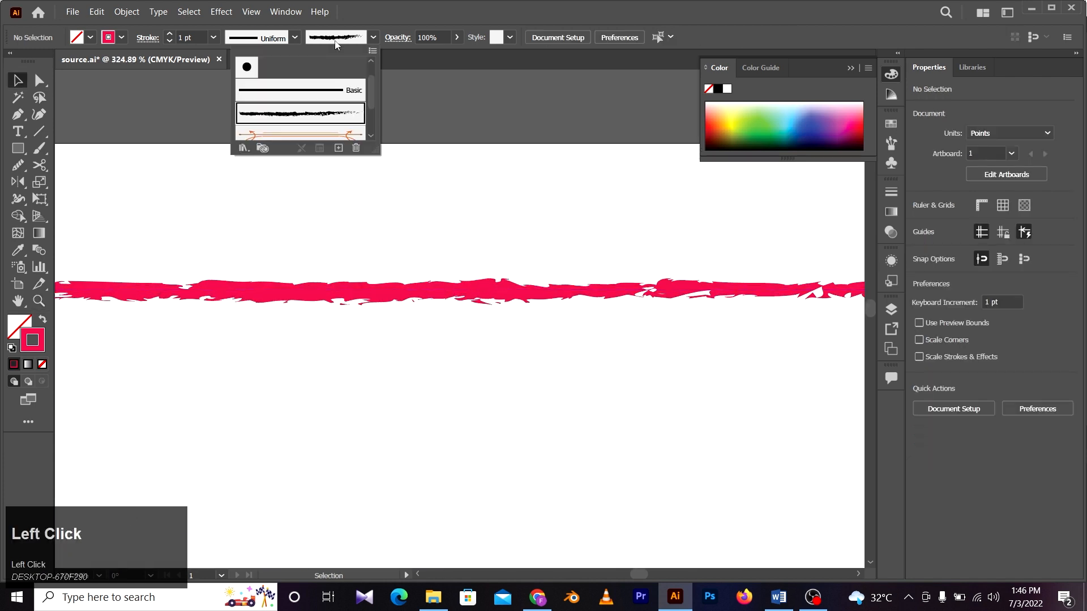
{"action": "scroll", "coordinate": [336, 118], "scroll_direction": "down", "scroll_amount": 2}
{"action": "left_click", "coordinate": [313, 82]}
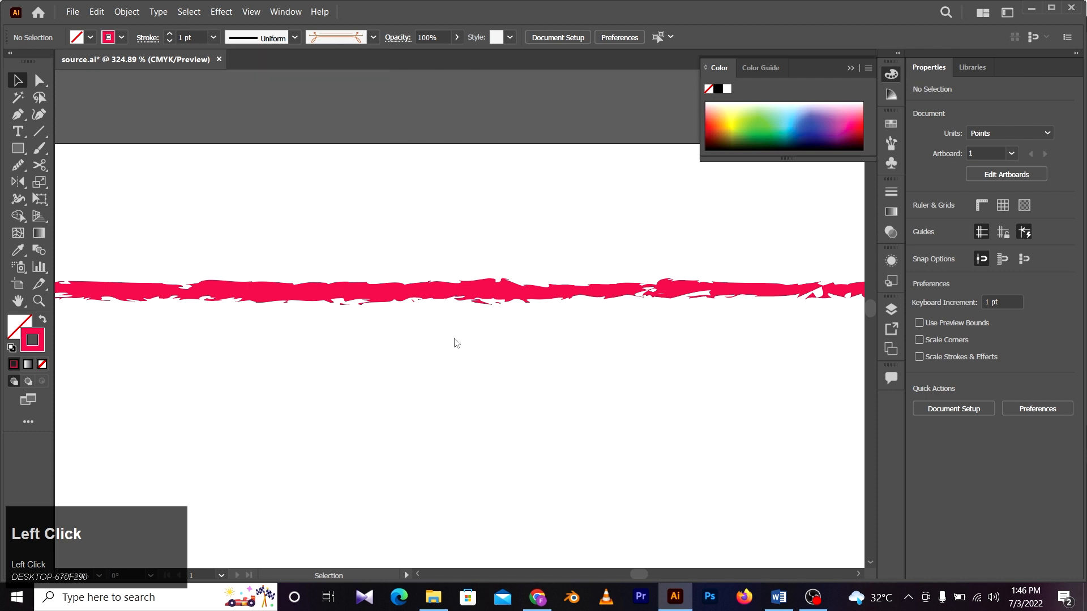
Apply the 6.00 bristle brush to the selected red path and bring the whole angled stroke into view.
{"action": "left_click", "coordinate": [435, 291]}
{"action": "left_click", "coordinate": [338, 37]}
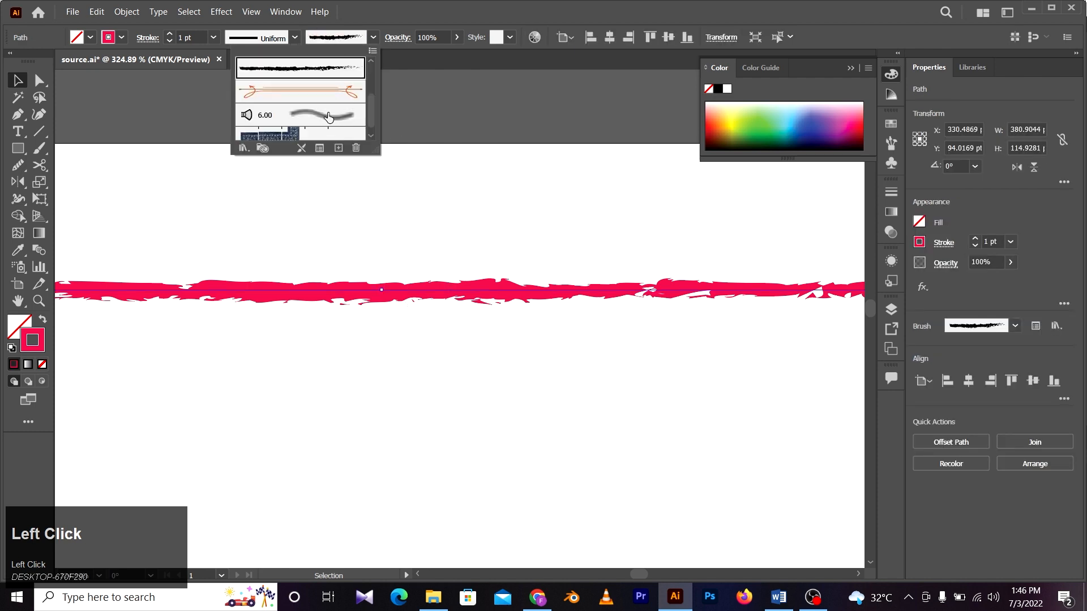
{"action": "left_click", "coordinate": [328, 118]}
{"action": "key", "text": "z"}
{"action": "left_click_drag", "start_coordinate": [483, 323], "coordinate": [337, 269]}
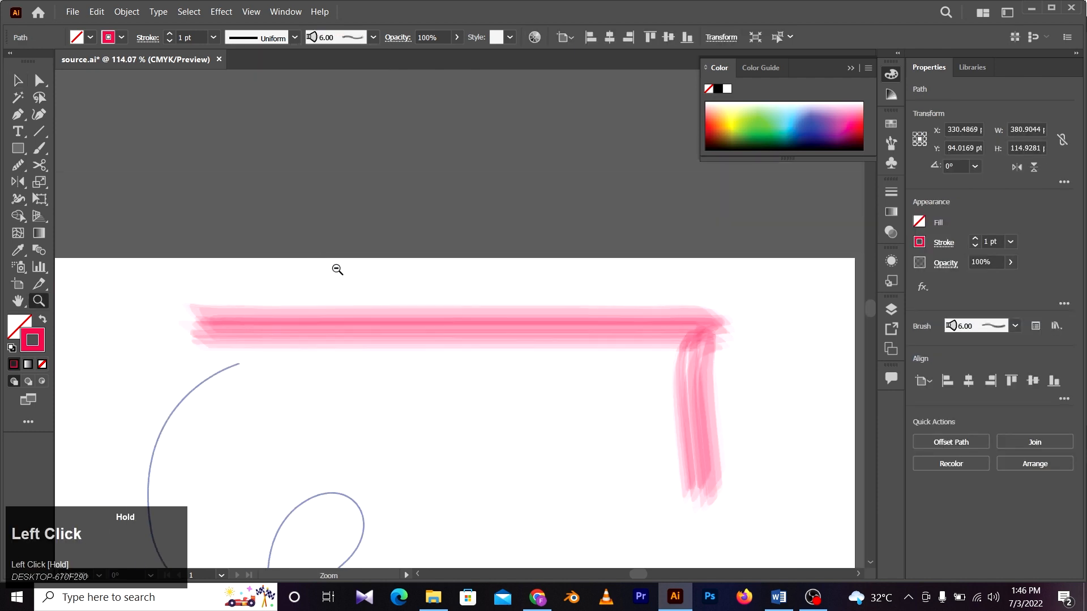
{"action": "key", "text": "v"}
{"action": "left_click", "coordinate": [573, 225]}
{"action": "left_click", "coordinate": [688, 337]}
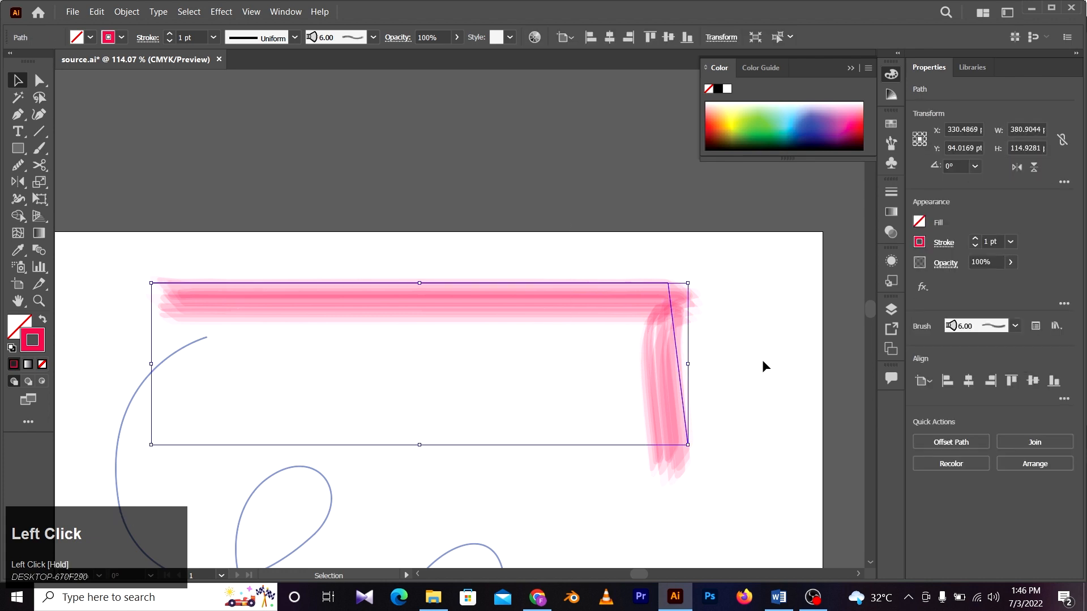
Apply the denim seam pattern brush to the angled path.
{"action": "left_click", "coordinate": [354, 37]}
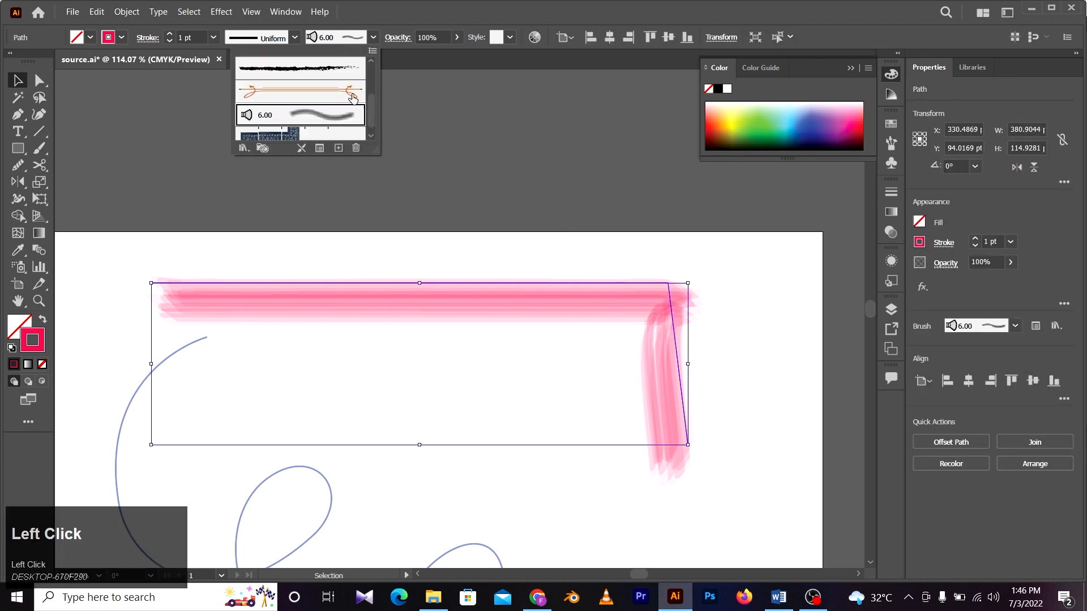
{"action": "scroll", "coordinate": [320, 127], "scroll_direction": "down", "scroll_amount": 1}
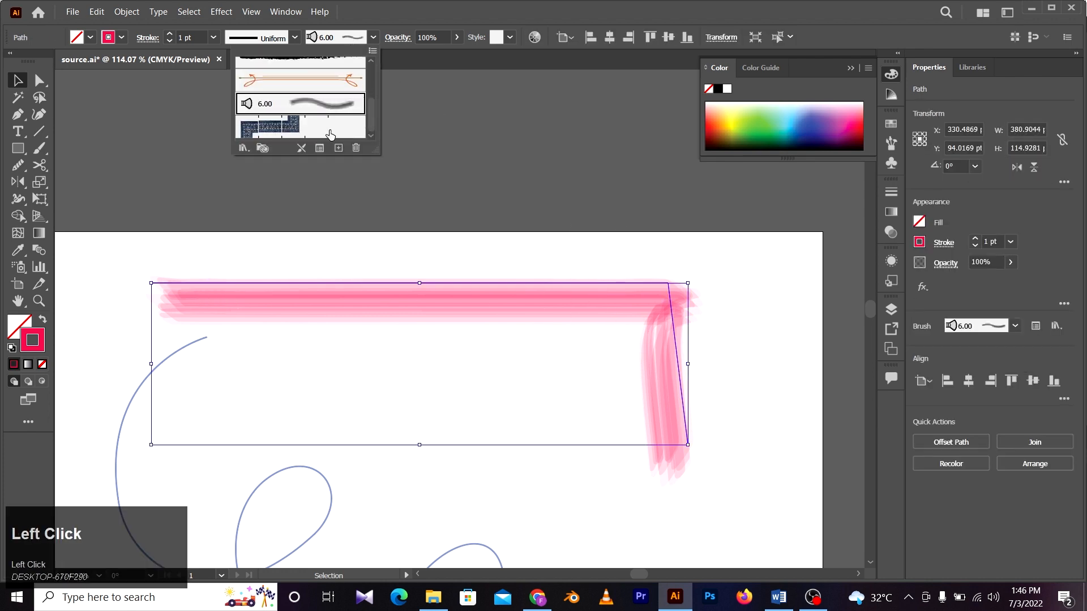
{"action": "left_click", "coordinate": [320, 136]}
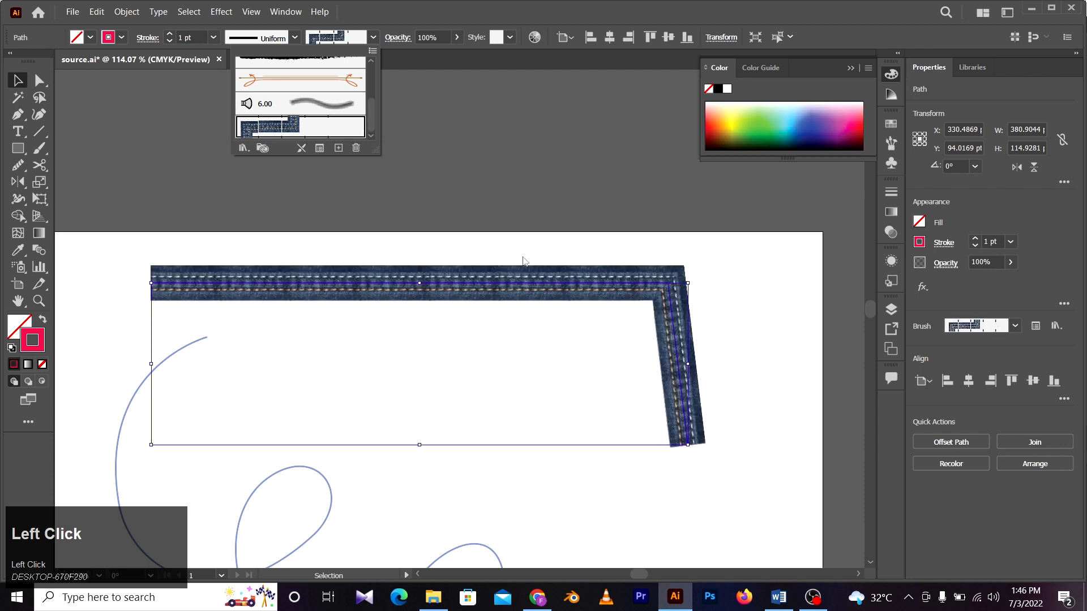
{"action": "left_click", "coordinate": [484, 233]}
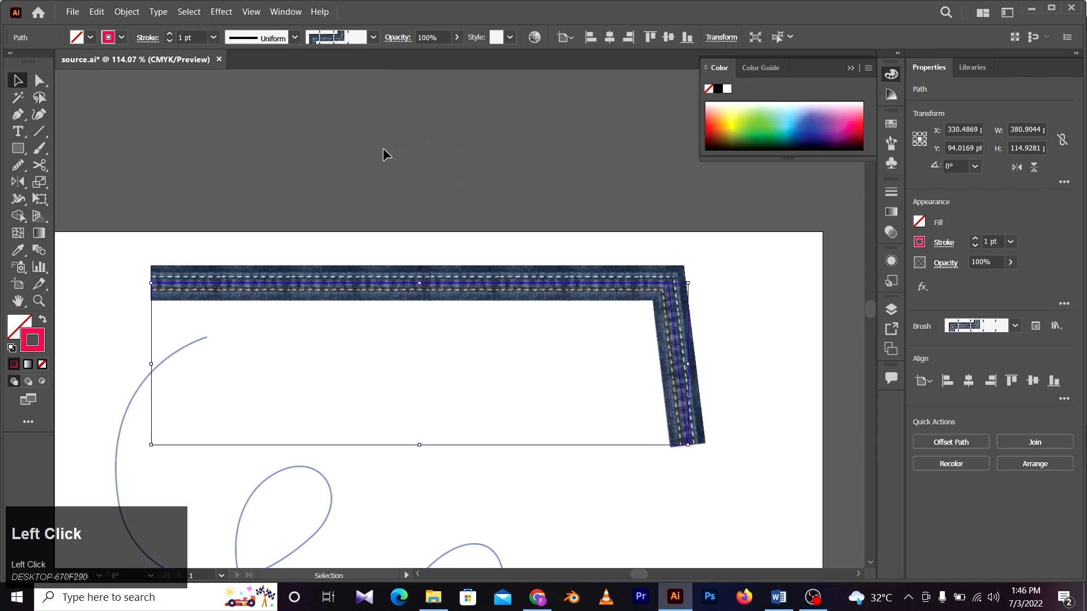
Look through the available brushes and return the angled path's stroke to the Basic brush.
{"action": "left_click", "coordinate": [327, 41]}
{"action": "scroll", "coordinate": [301, 117], "scroll_direction": "down", "scroll_amount": 1}
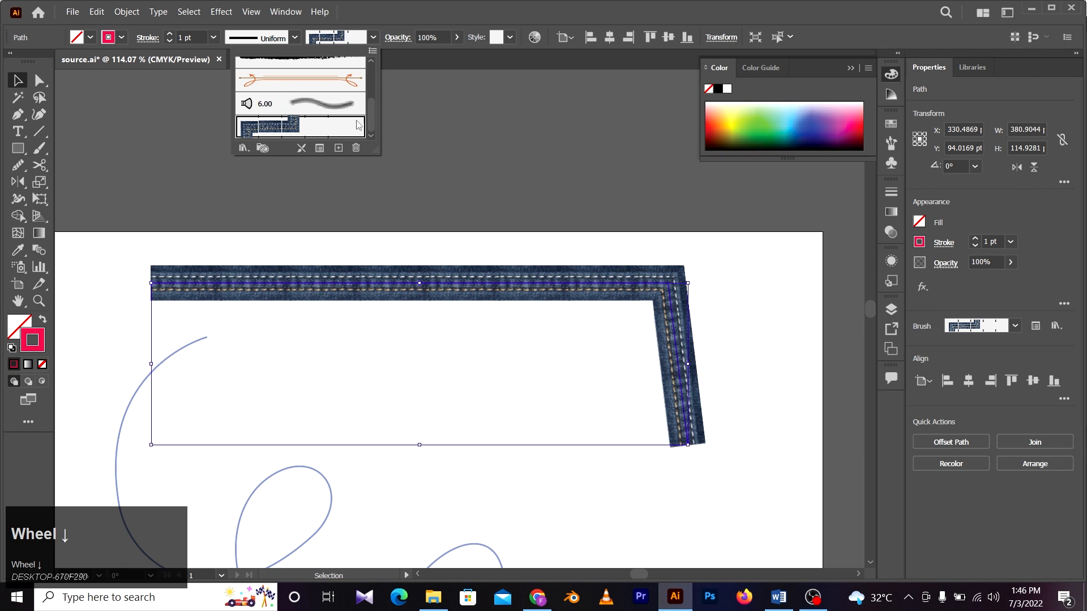
{"action": "mouse_move", "coordinate": [370, 120]}
{"action": "left_mouse_down"}
{"action": "mouse_move", "coordinate": [369, 107]}
{"action": "mouse_move", "coordinate": [364, 115]}
{"action": "left_mouse_up"}
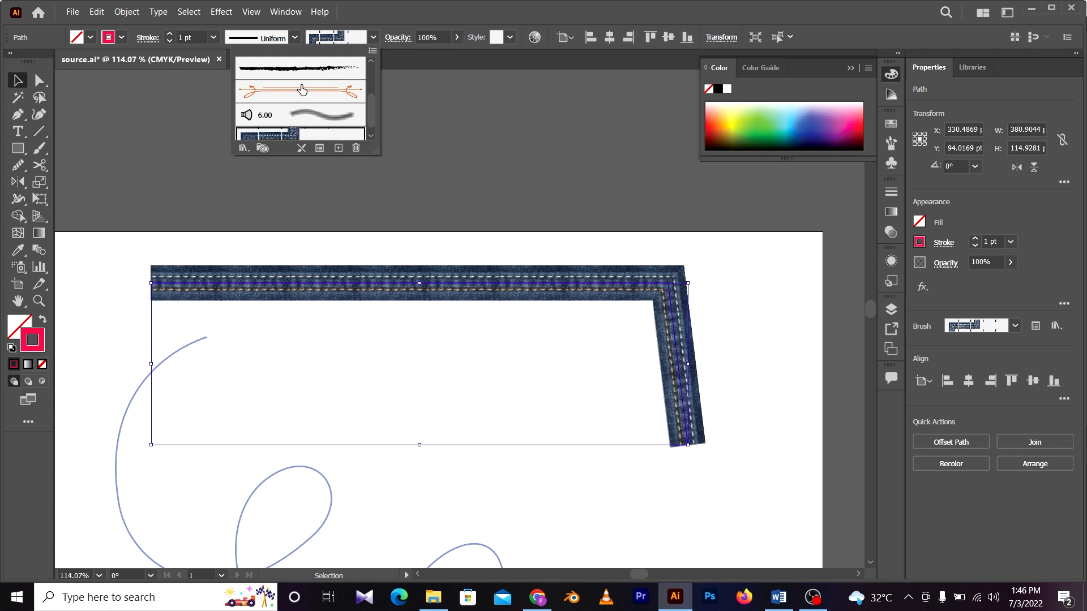
{"action": "scroll", "coordinate": [302, 94], "scroll_direction": "up", "scroll_amount": 3}
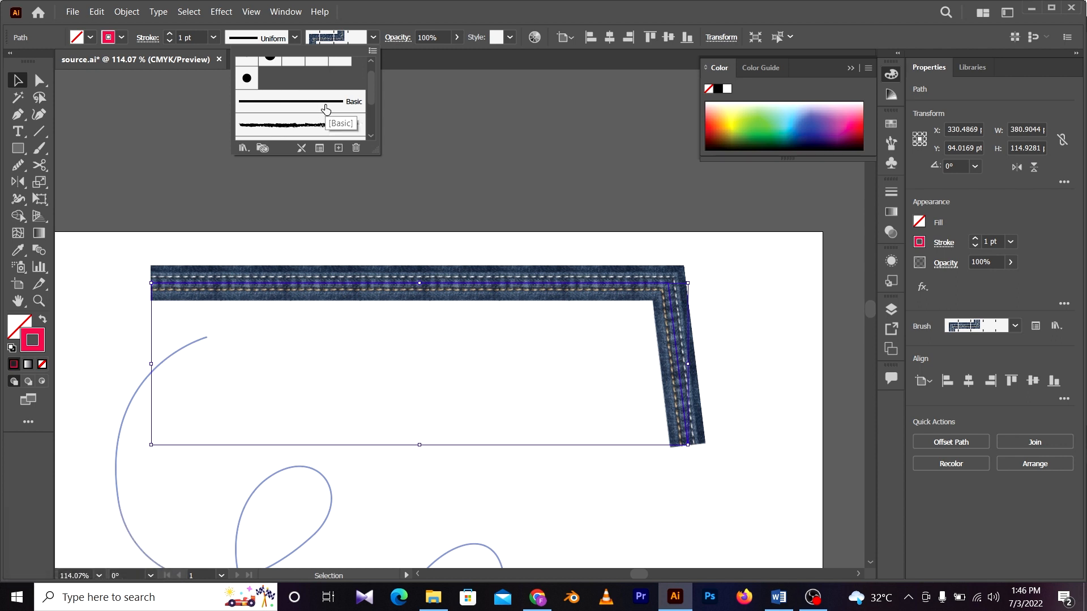
{"action": "left_click", "coordinate": [322, 107]}
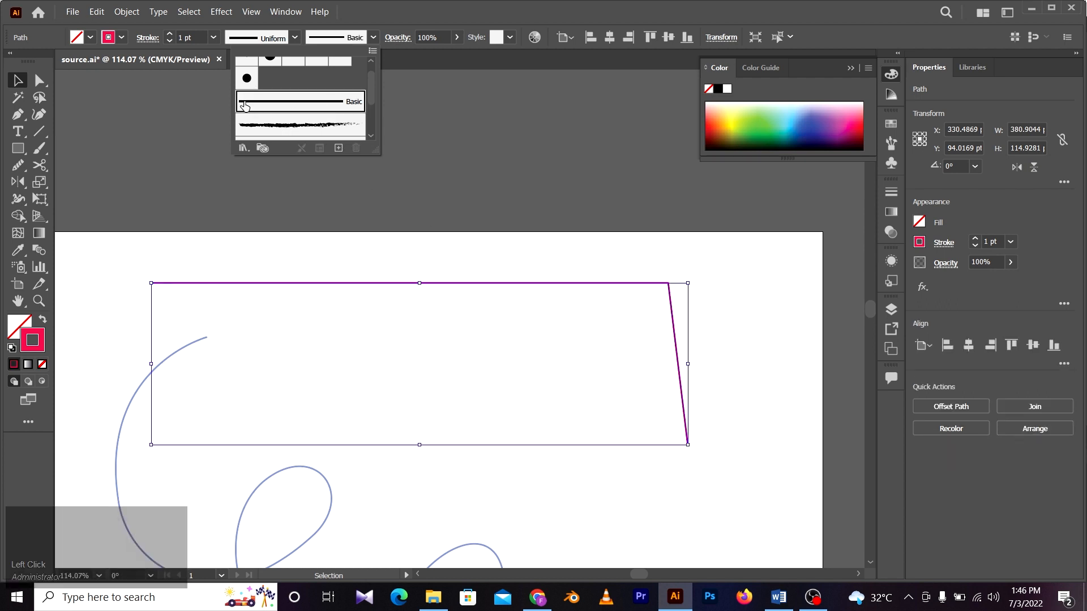
Try the 15 pt. Round, 5 pt. Oval and Touch Calligraphic brushes on the path, finishing with the Basic brush.
{"action": "left_click", "coordinate": [266, 68]}
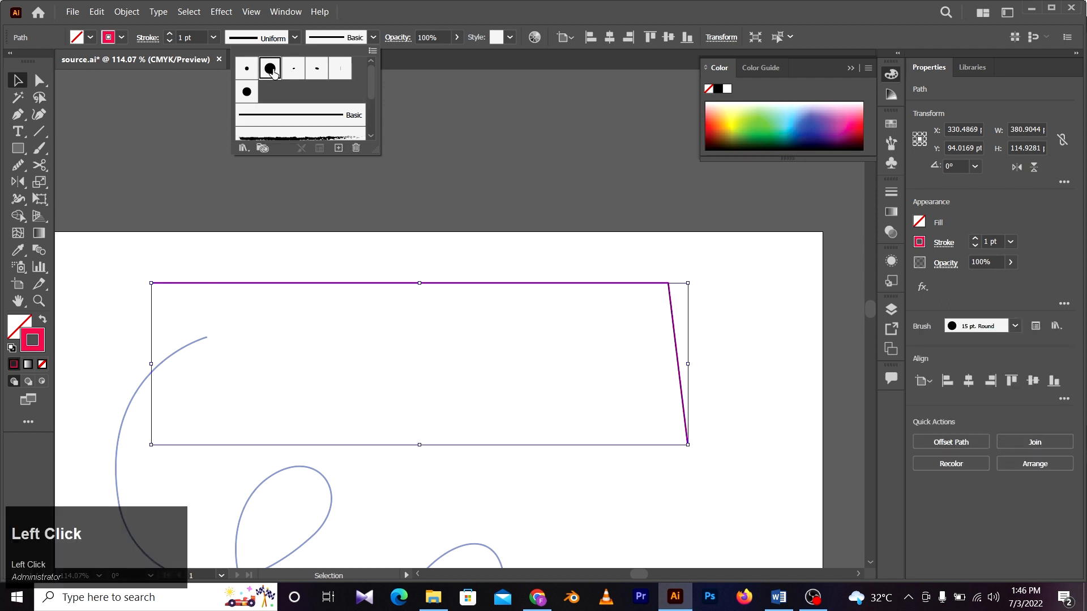
{"action": "left_click", "coordinate": [315, 68]}
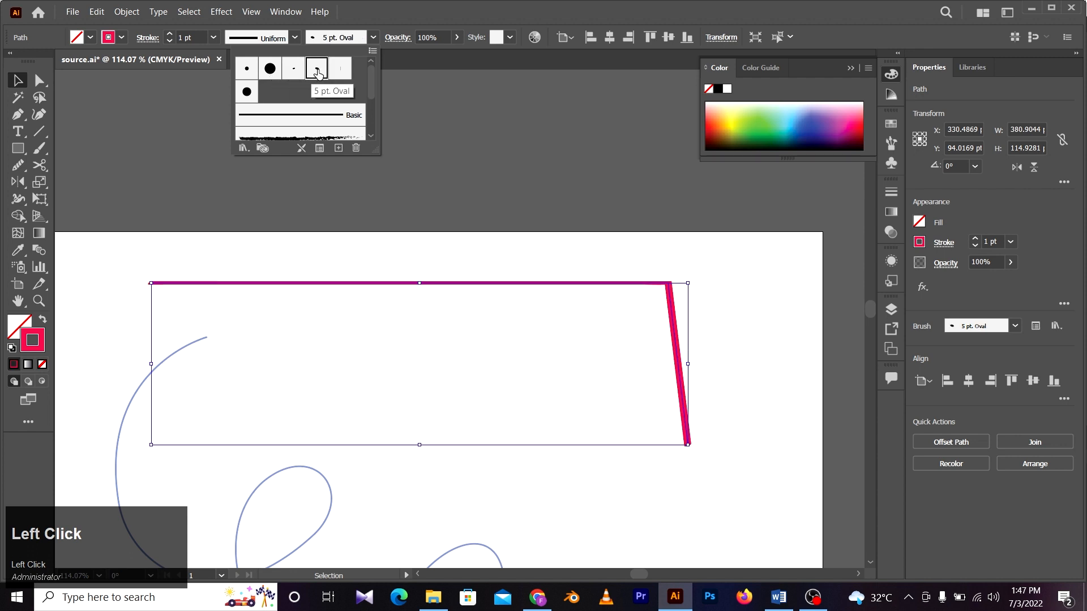
{"action": "left_click", "coordinate": [252, 93]}
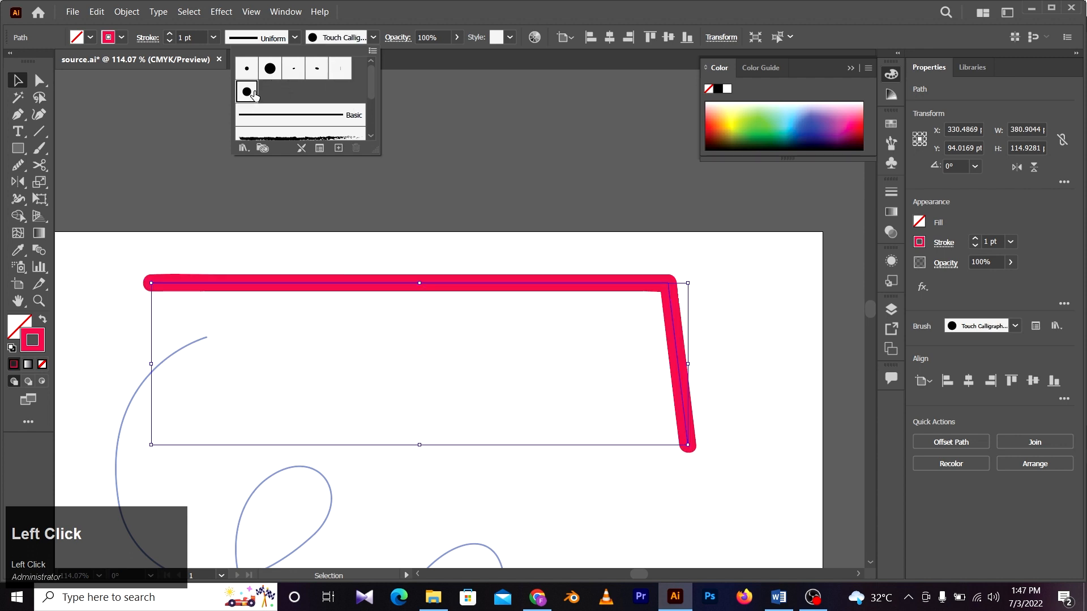
{"action": "left_click", "coordinate": [277, 117]}
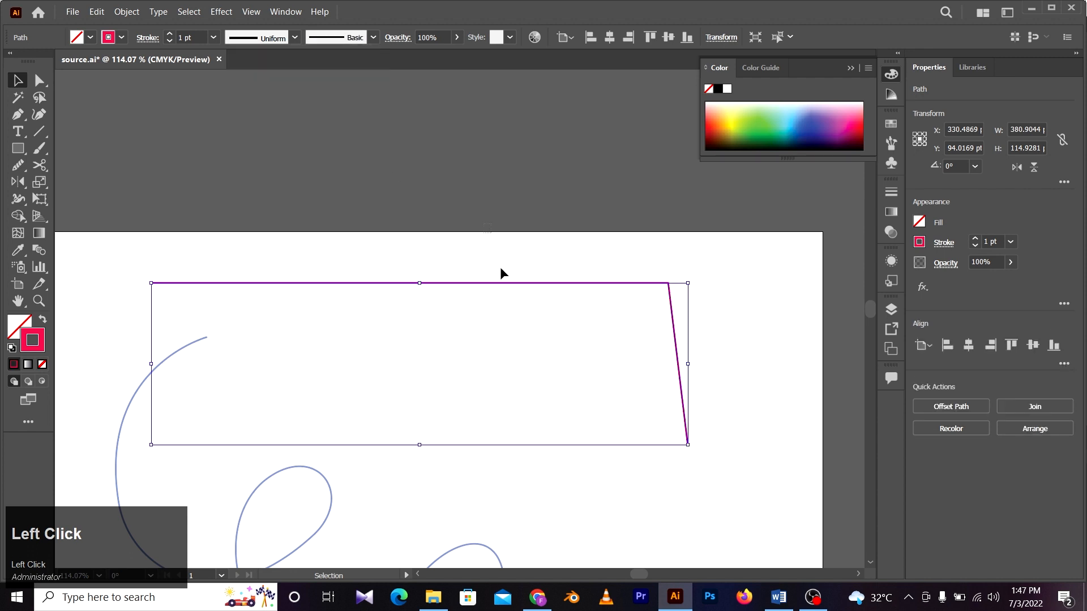
Set the angled path's stroke weight to 10 pt.
{"action": "left_click", "coordinate": [190, 38]}
{"action": "scroll", "coordinate": [192, 40], "scroll_direction": "up", "scroll_amount": 6}
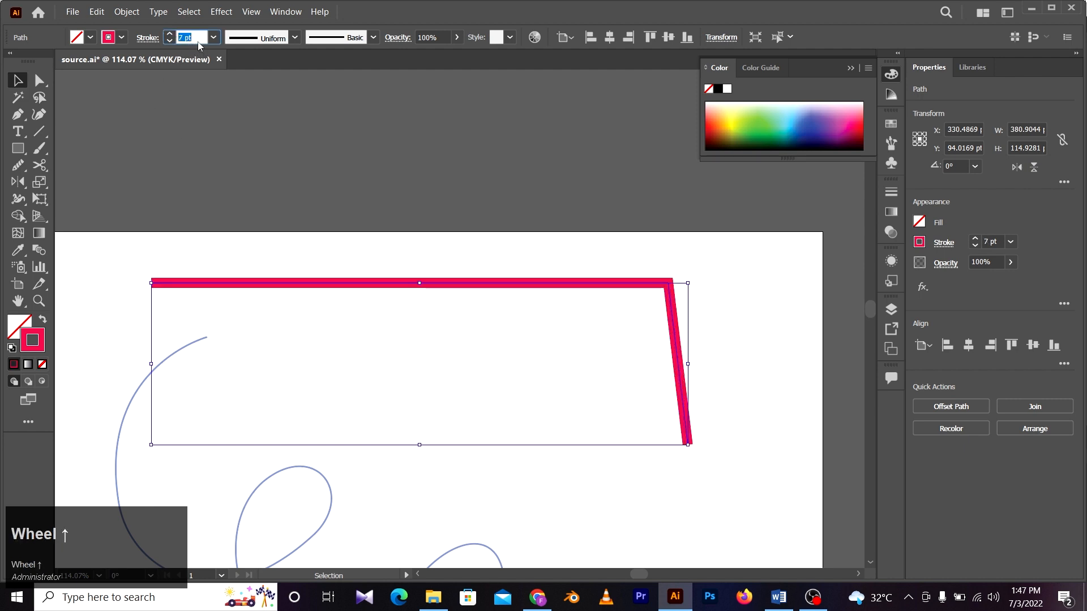
{"action": "scroll", "coordinate": [199, 45], "scroll_direction": "up", "scroll_amount": 3}
{"action": "left_click", "coordinate": [315, 160]}
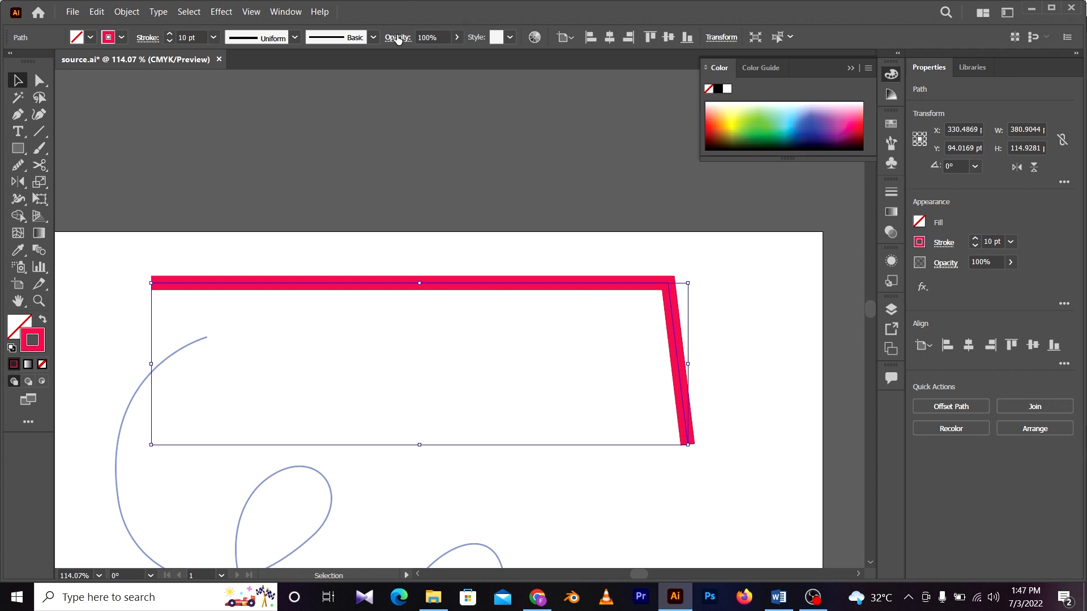
Lower the red path's opacity to 27% and bring it back to 100%.
{"action": "left_click", "coordinate": [460, 39]}
{"action": "left_click_drag", "start_coordinate": [455, 54], "coordinate": [417, 57]}
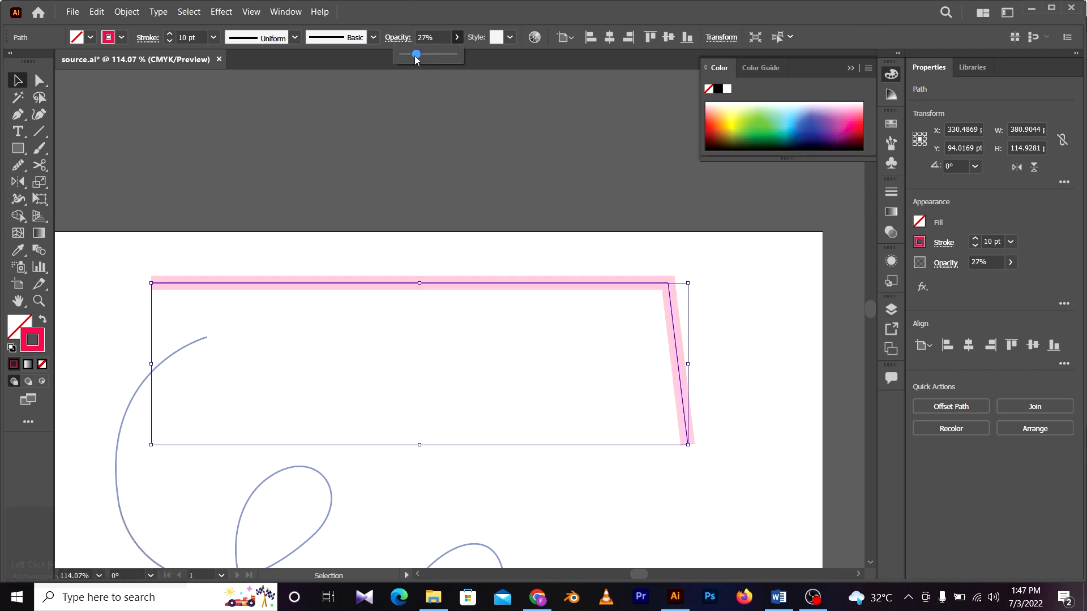
{"action": "left_click_drag", "start_coordinate": [416, 56], "coordinate": [461, 57]}
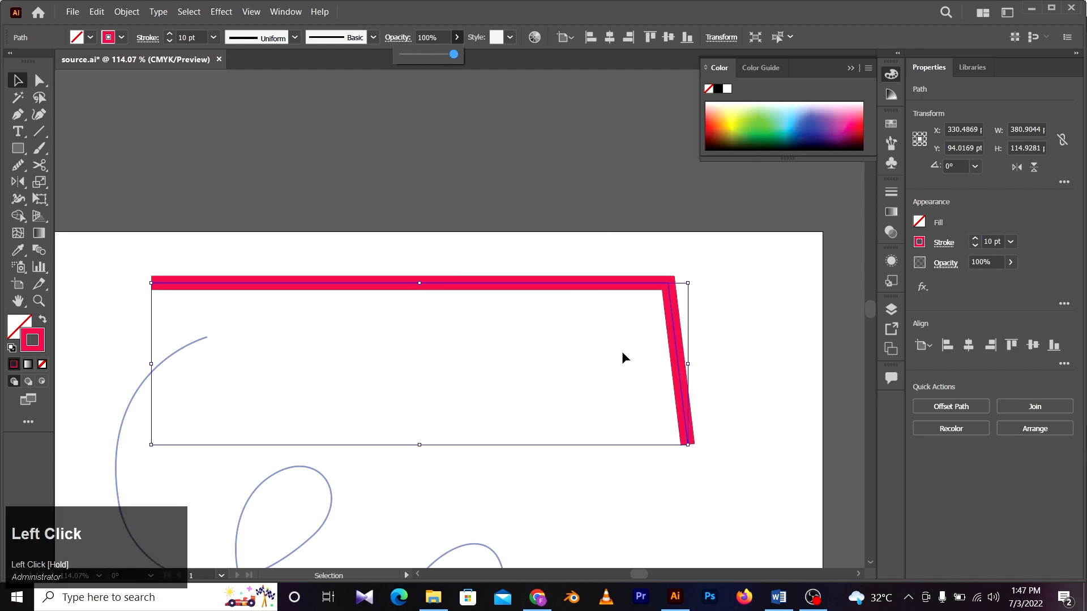
Reduce the red path's opacity to 24% and move it over the upper end of the curly line to show transparency.
{"action": "left_click", "coordinate": [414, 55]}
{"action": "left_click", "coordinate": [429, 292]}
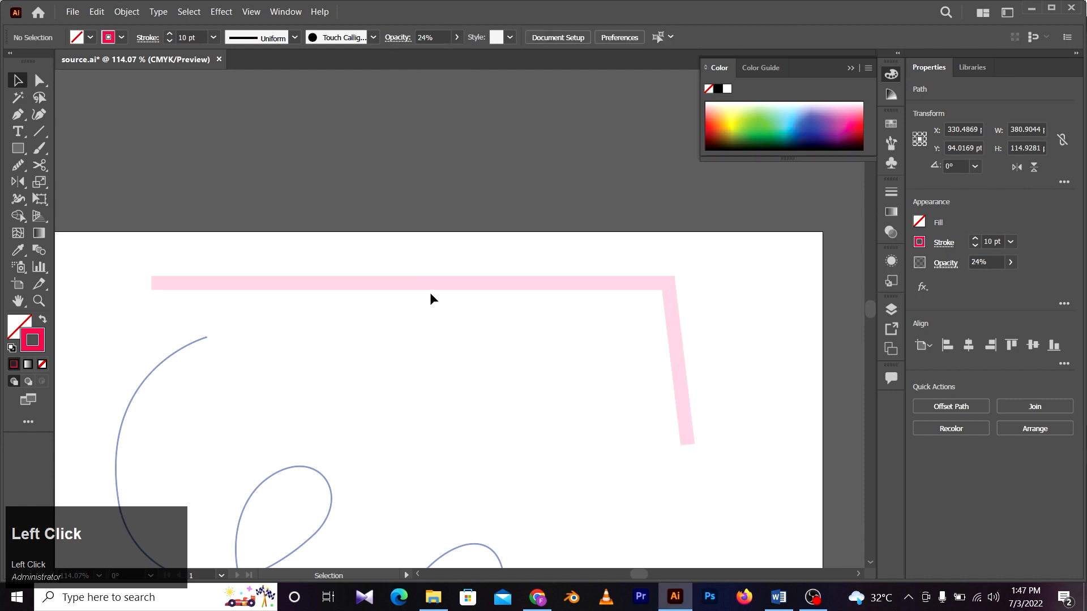
{"action": "left_click_drag", "start_coordinate": [403, 283], "coordinate": [323, 347]}
{"action": "left_click", "coordinate": [358, 282]}
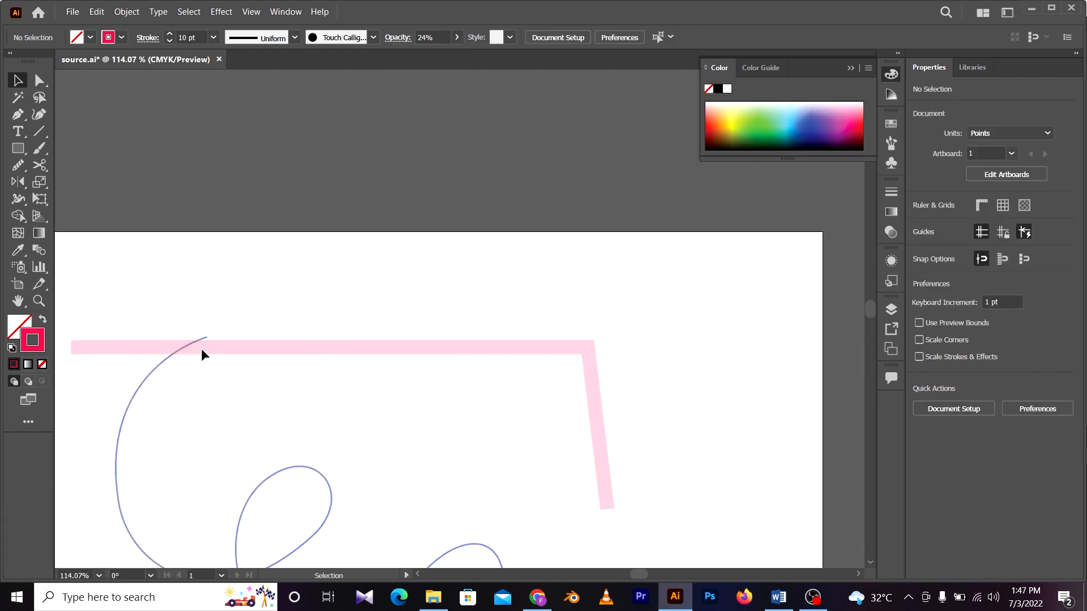
Reselect the translucent angled path and set its opacity to 100%.
{"action": "left_click", "coordinate": [456, 38]}
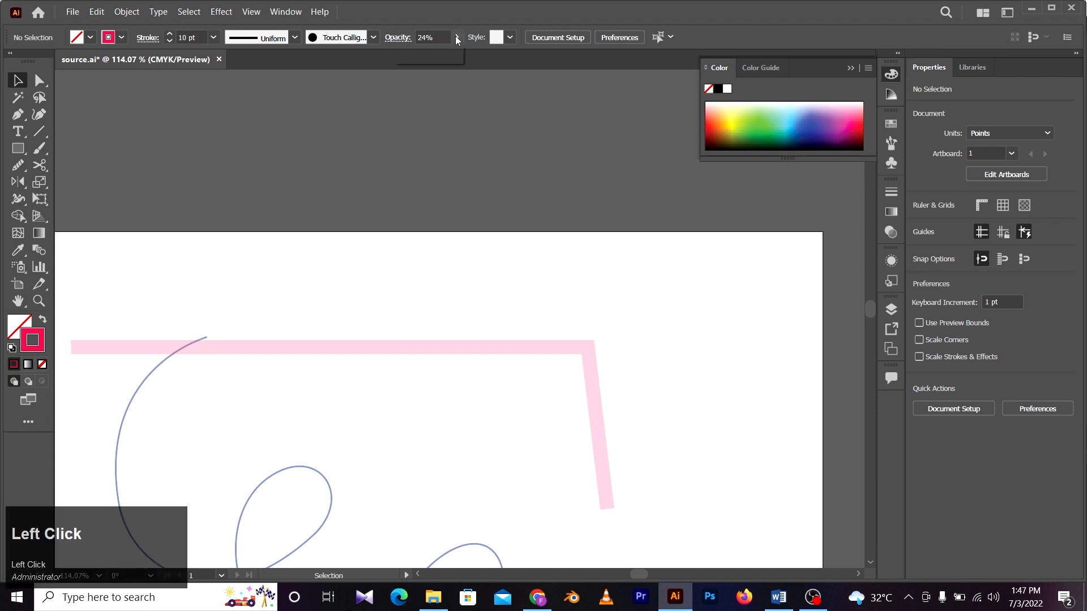
{"action": "left_click_drag", "start_coordinate": [413, 55], "coordinate": [453, 55]}
{"action": "left_click", "coordinate": [475, 348]}
{"action": "left_click", "coordinate": [456, 37]}
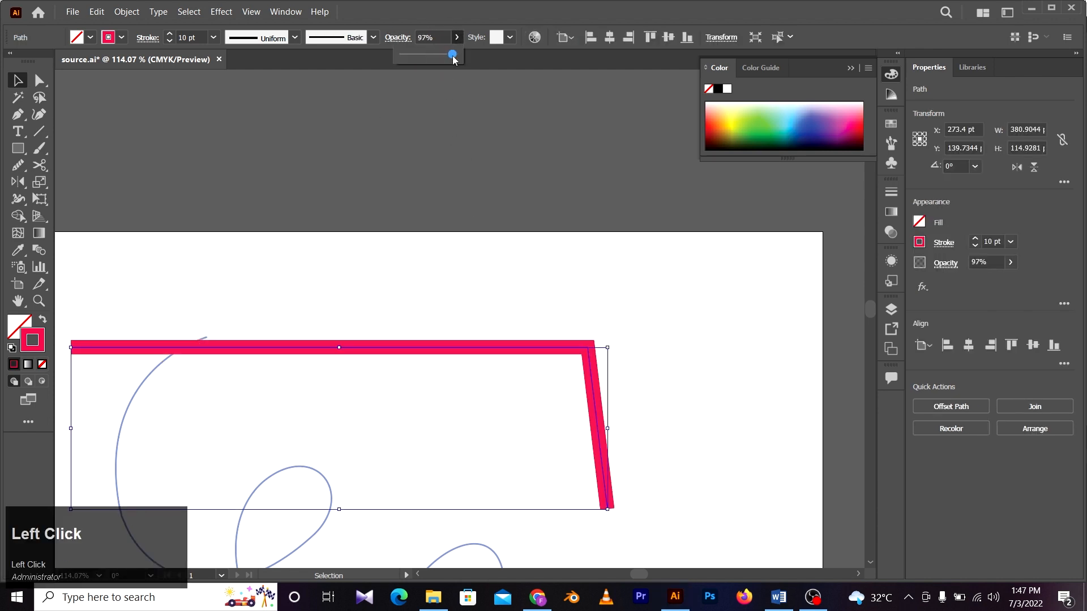
{"action": "left_click", "coordinate": [417, 249]}
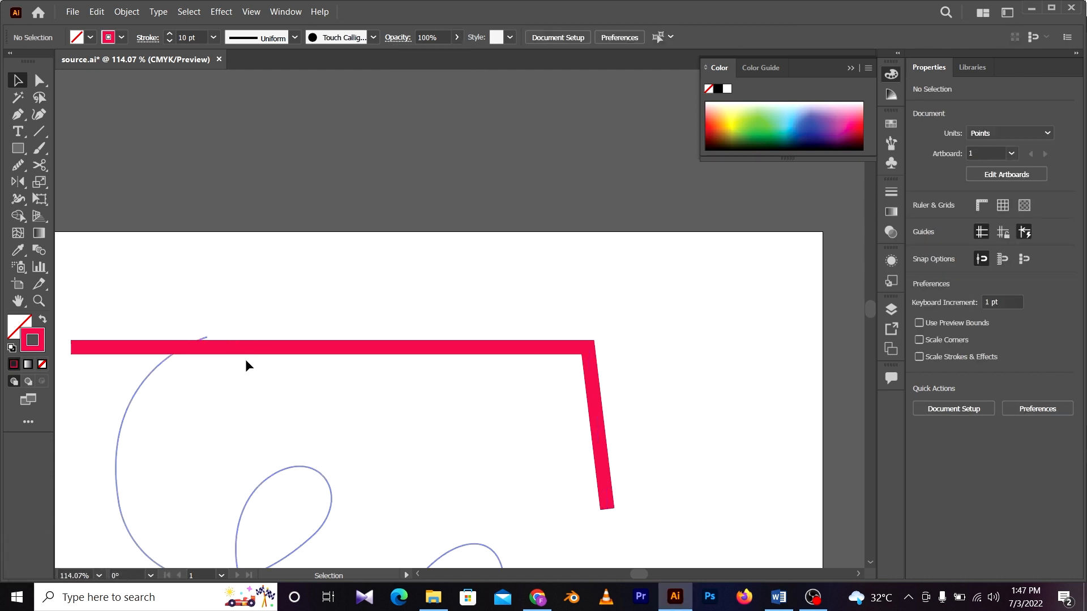
Move the red path up off the curly line, near the artboard's upper edge at about X 305 pt, Y 82 pt.
{"action": "left_click_drag", "start_coordinate": [272, 353], "coordinate": [330, 287]}
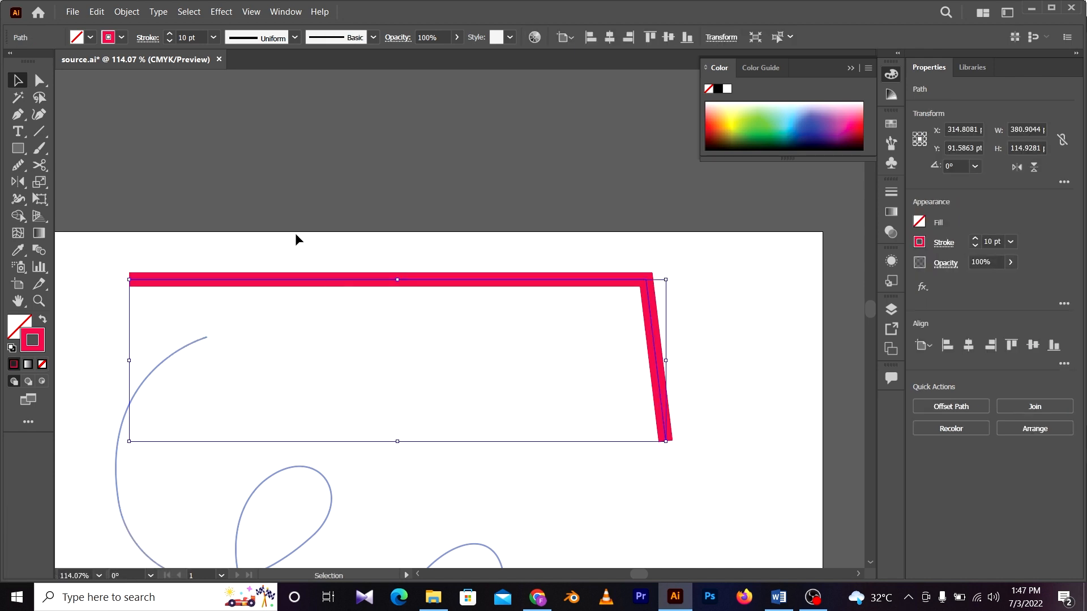
{"action": "left_click", "coordinate": [407, 241]}
{"action": "left_click_drag", "start_coordinate": [388, 244], "coordinate": [435, 305]}
{"action": "left_click_drag", "start_coordinate": [475, 284], "coordinate": [462, 270]}
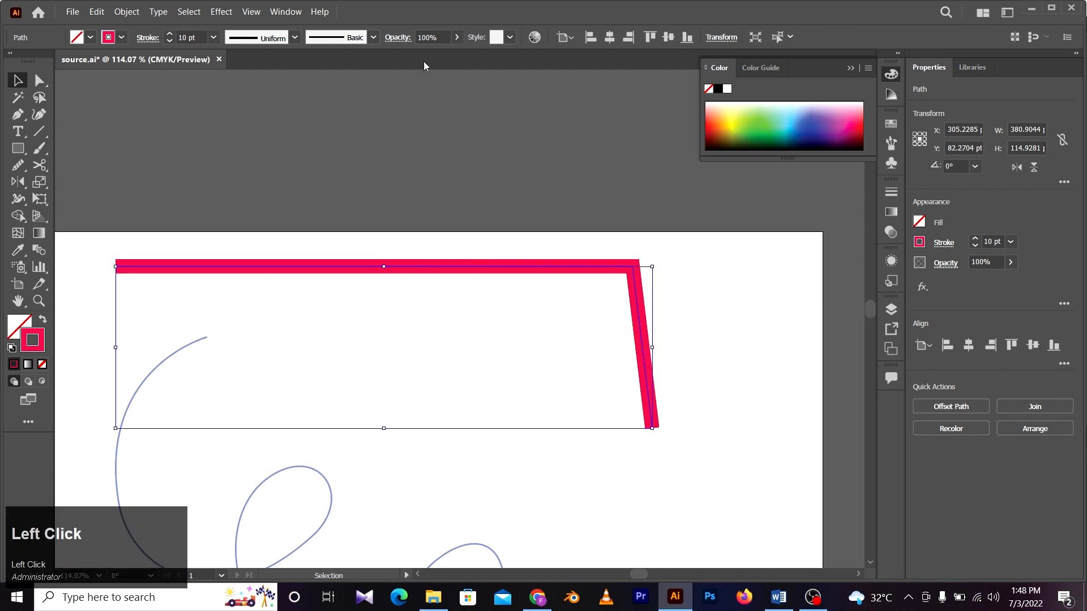
Show the available graphic styles and the detailed stroke options for the red path.
{"action": "left_click", "coordinate": [510, 38]}
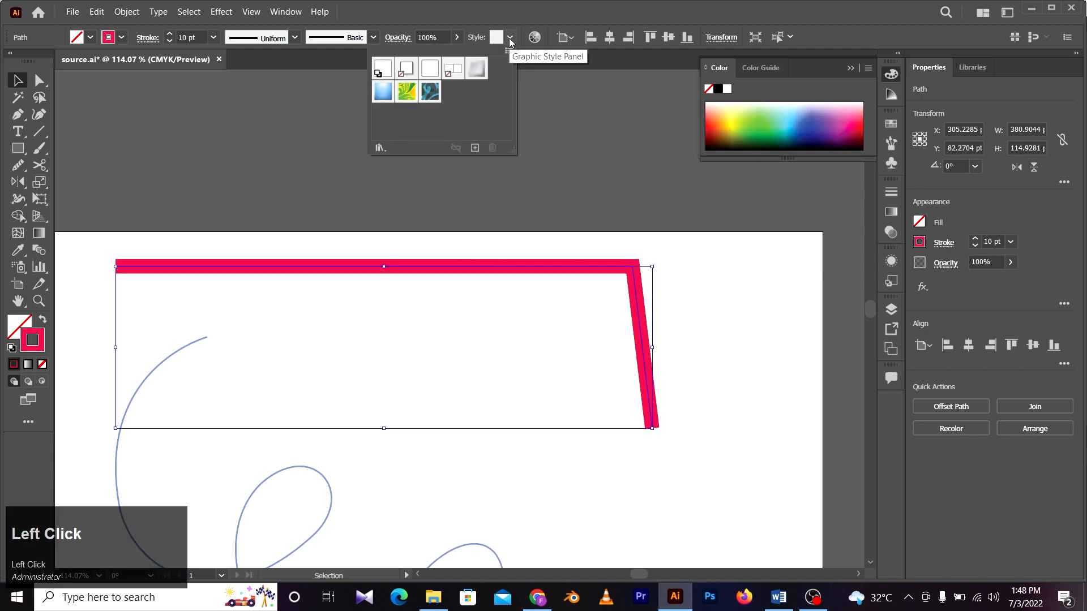
{"action": "left_click", "coordinate": [147, 39]}
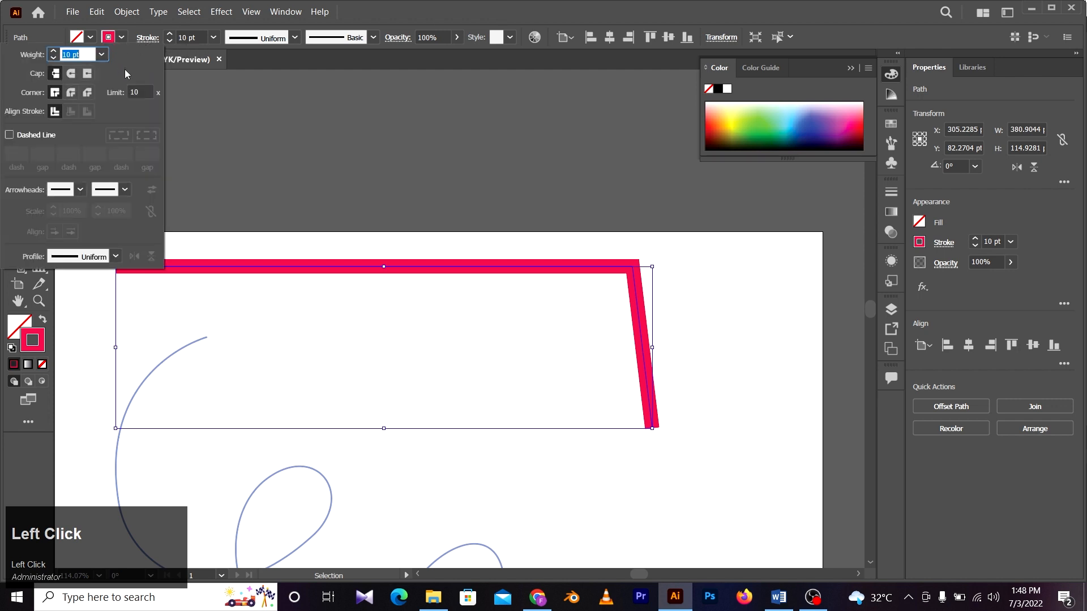
{"action": "left_click", "coordinate": [148, 40]}
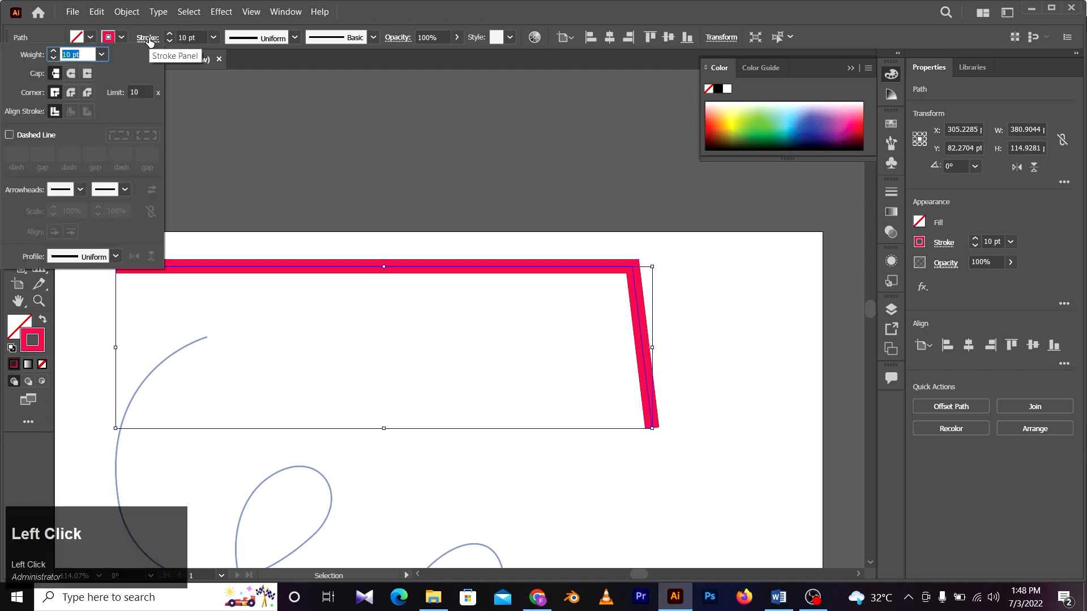
Close the stroke options and reset the Essentials Classic workspace.
{"action": "left_click", "coordinate": [148, 39]}
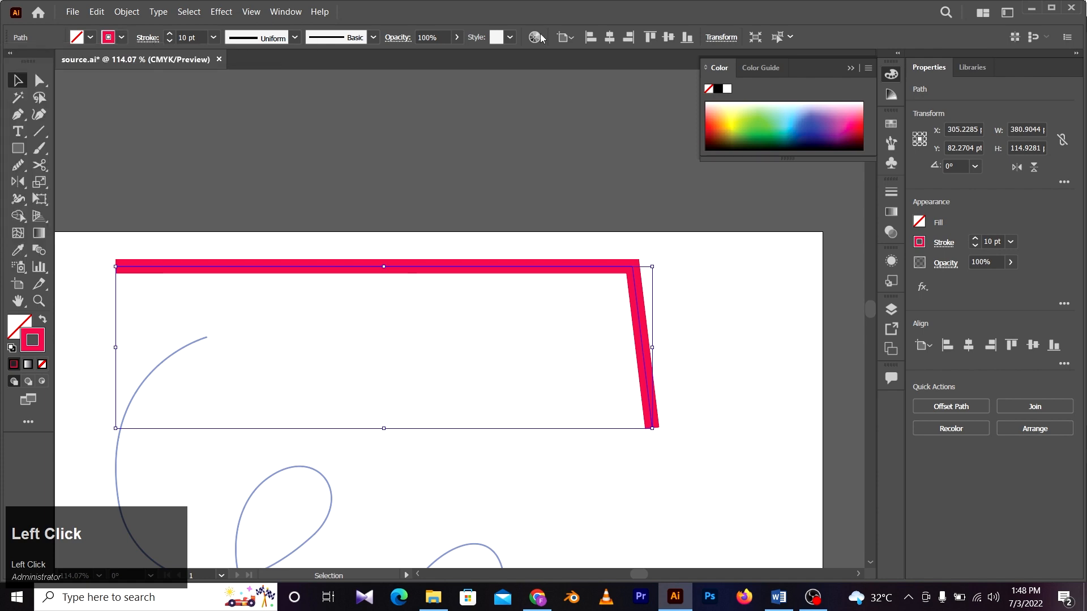
{"action": "left_click", "coordinate": [286, 12]}
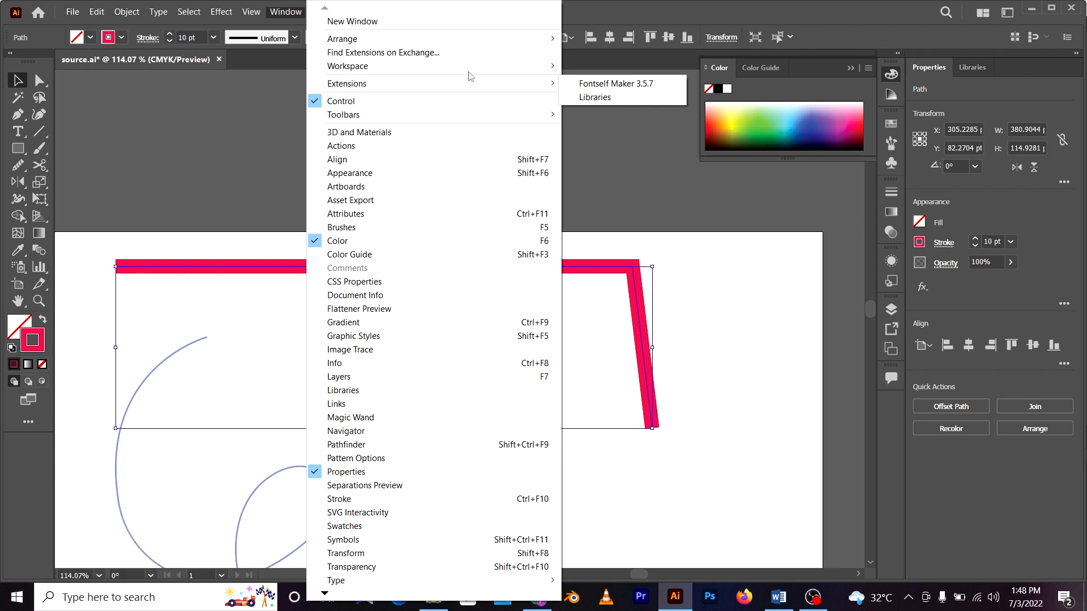
{"action": "mouse_move", "coordinate": [470, 66]}
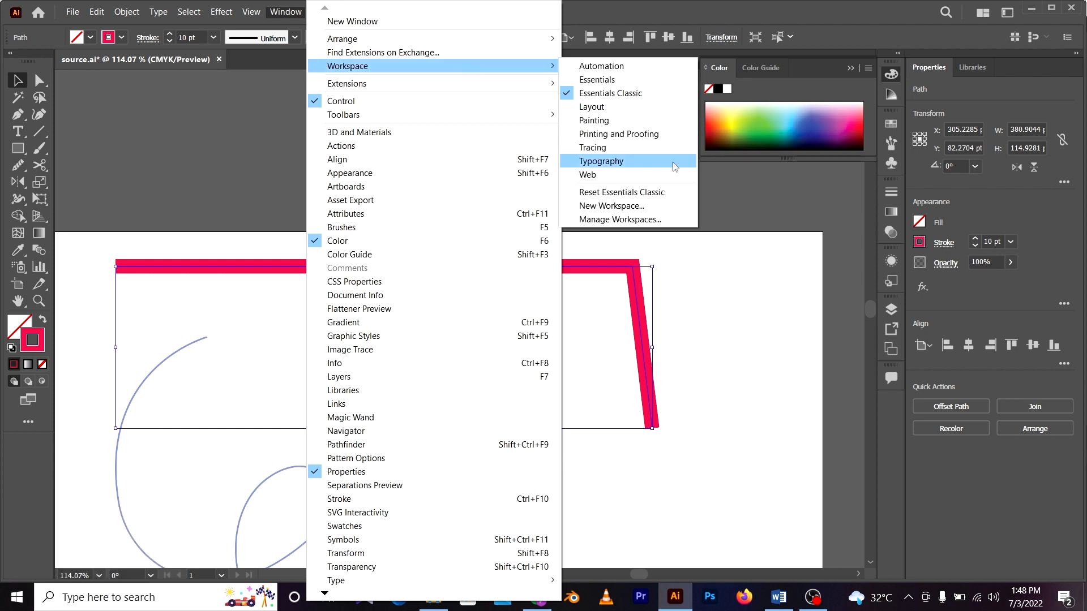
{"action": "left_click", "coordinate": [618, 195]}
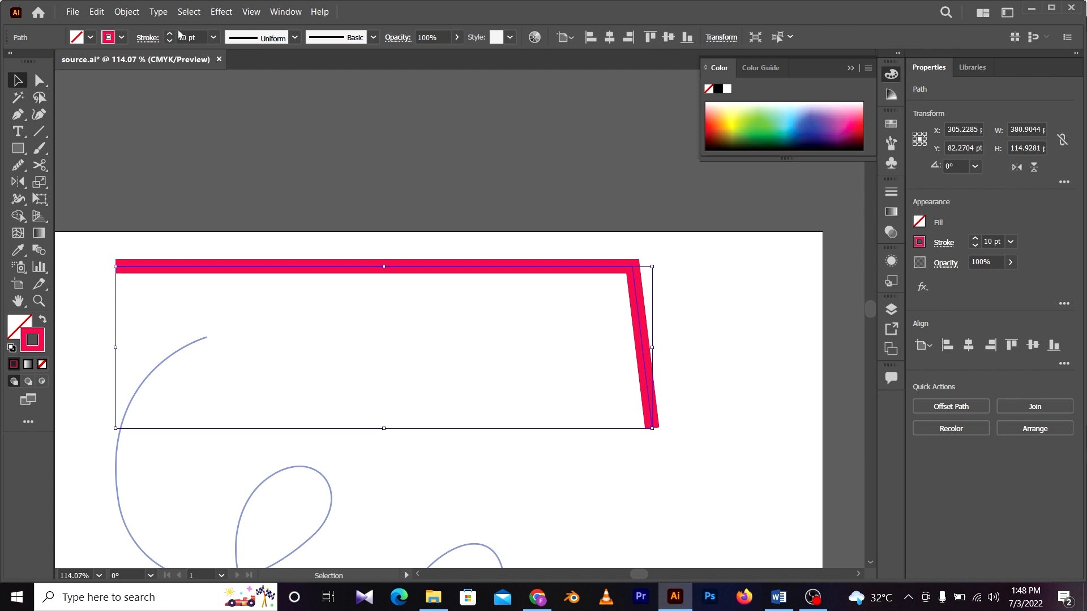
Apply Round Cap to the ends of the red angled path.
{"action": "left_click", "coordinate": [147, 38]}
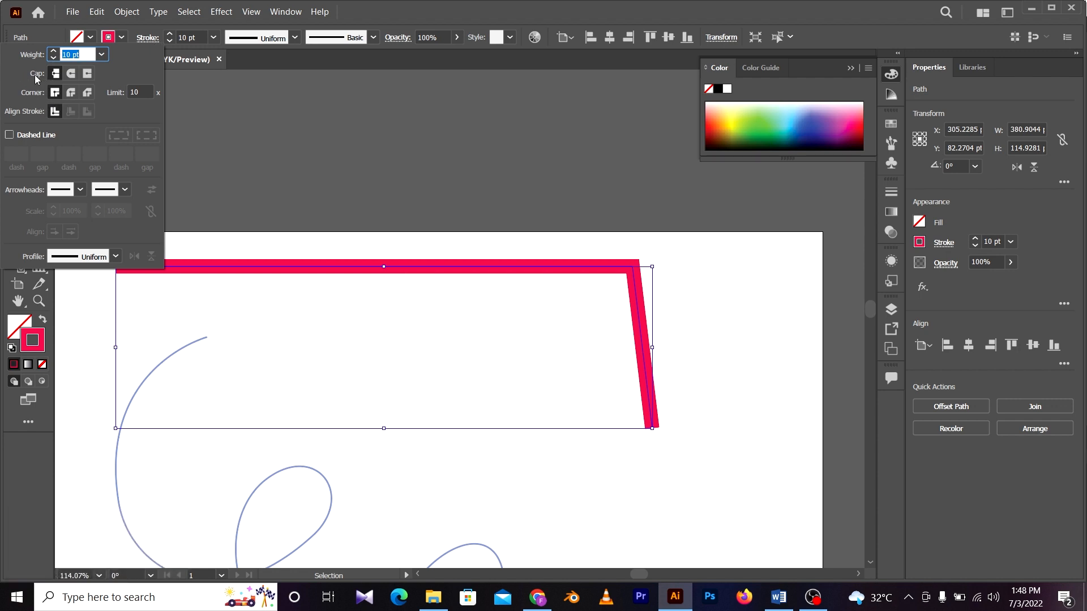
{"action": "left_click", "coordinate": [636, 436]}
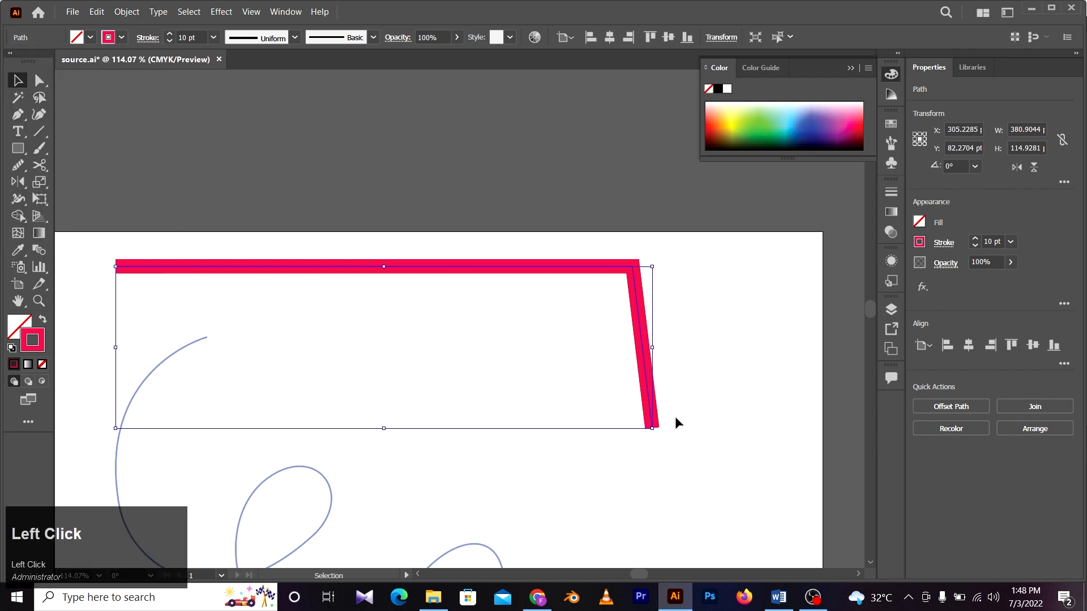
{"action": "left_click", "coordinate": [691, 424]}
{"action": "left_click", "coordinate": [652, 391]}
{"action": "left_click", "coordinate": [147, 37]}
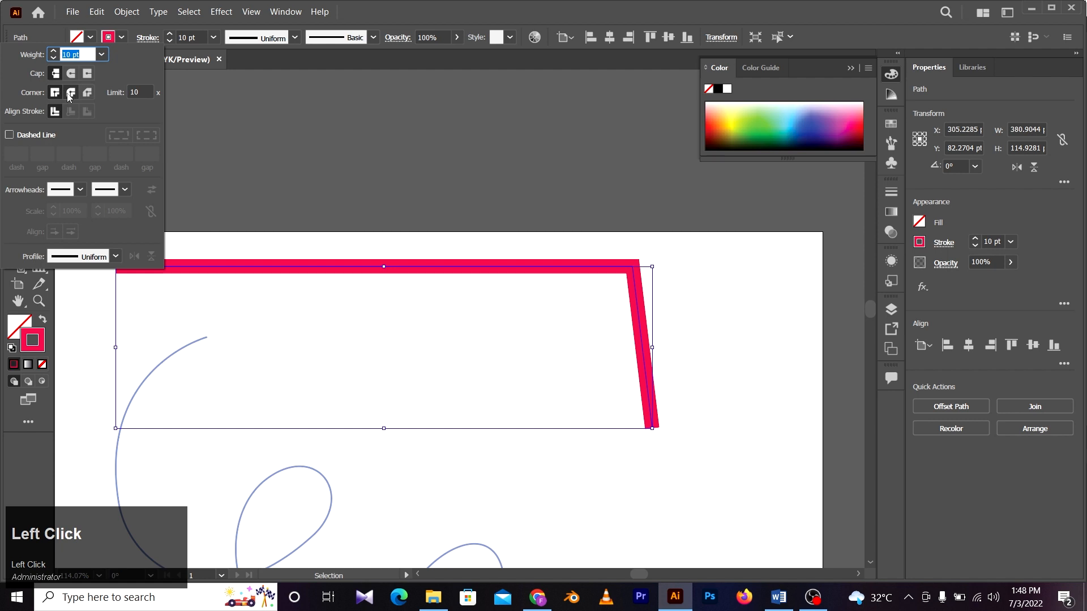
{"action": "left_click", "coordinate": [70, 73]}
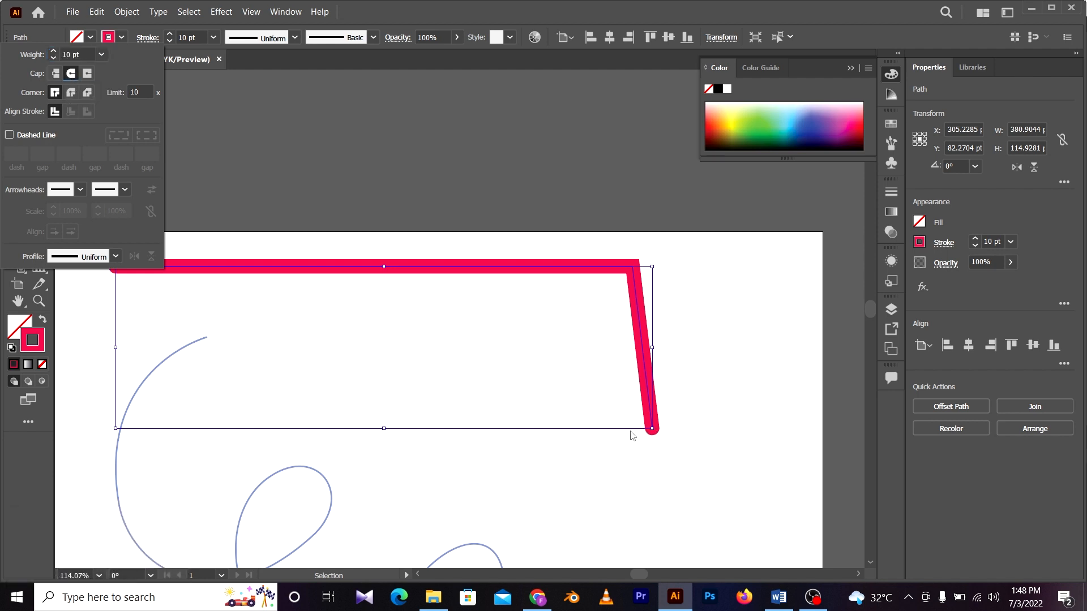
Change the red path's cap to Projecting Cap, check it unselected and reselect the path.
{"action": "left_click", "coordinate": [87, 74]}
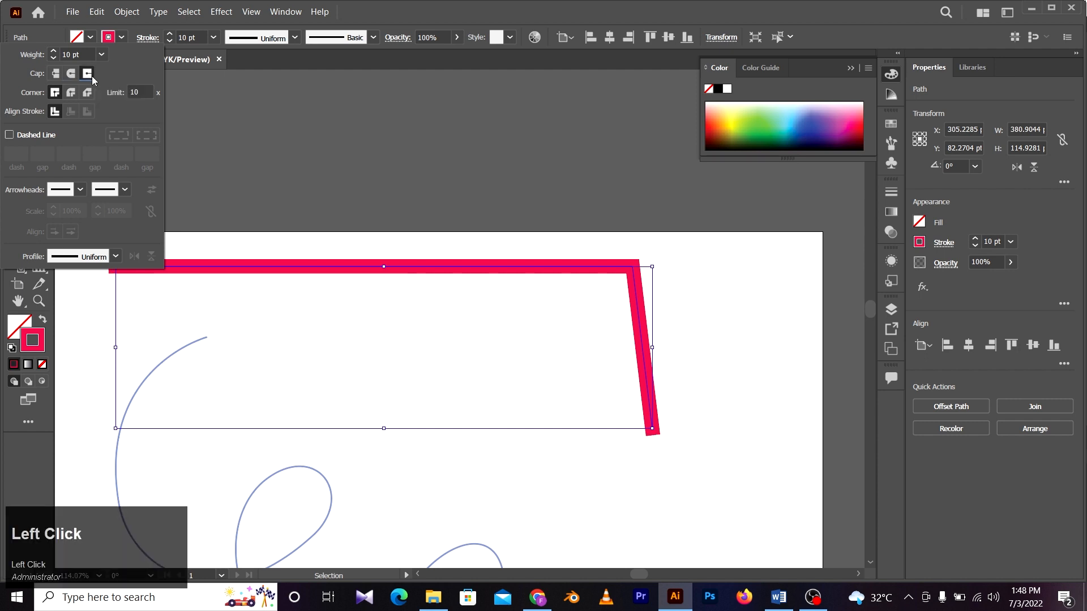
{"action": "left_click", "coordinate": [668, 436]}
{"action": "left_click", "coordinate": [667, 434]}
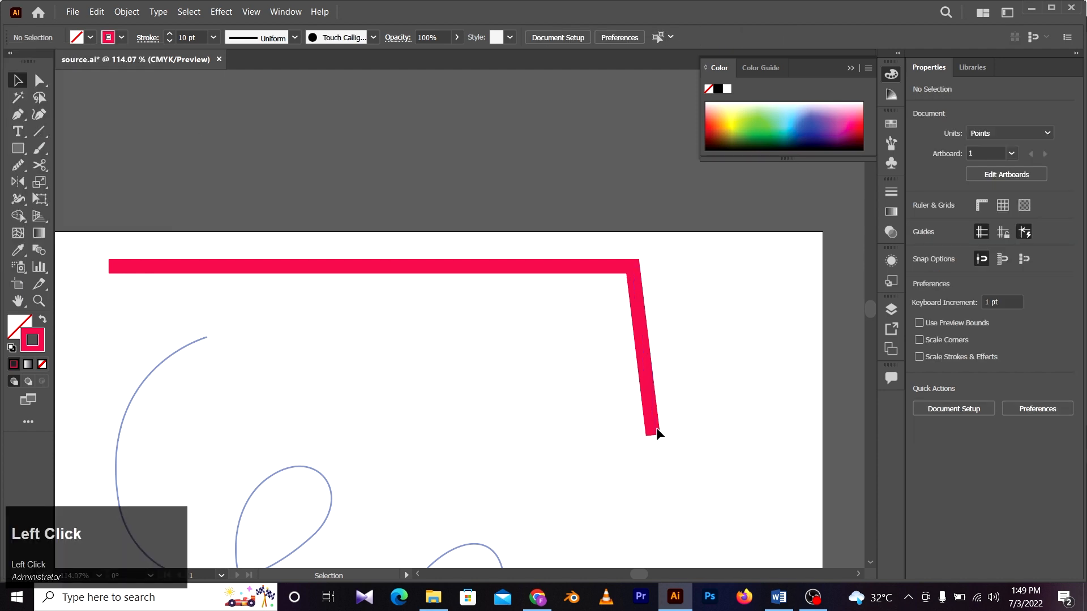
{"action": "left_click_drag", "start_coordinate": [608, 430], "coordinate": [613, 429]}
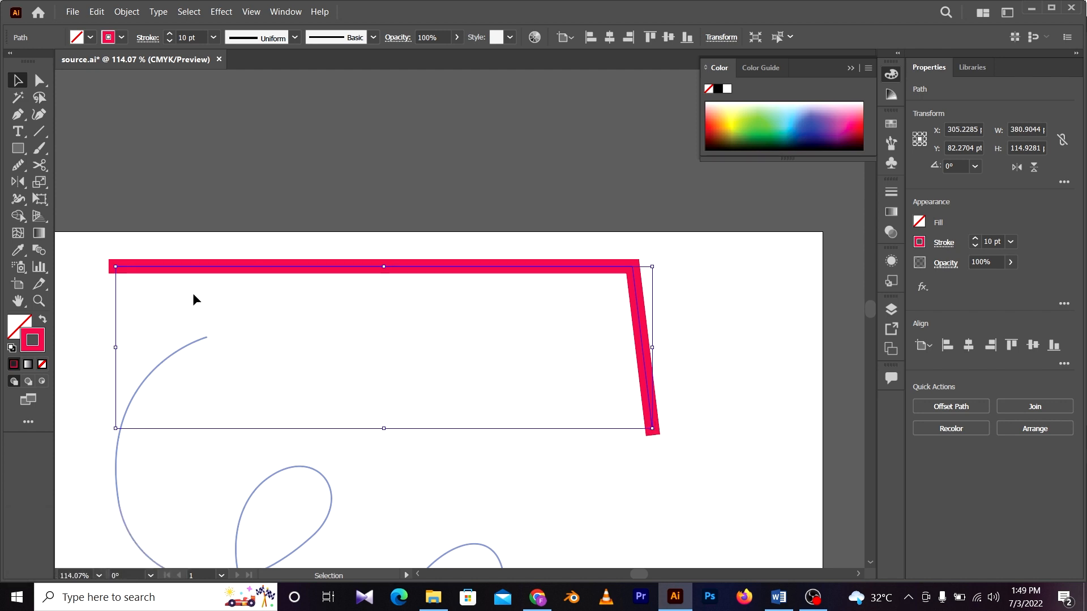
Examine how the projecting cap sits relative to the anchor at the lower end of the red path.
{"action": "key", "text": "z"}
{"action": "left_click_drag", "start_coordinate": [679, 445], "coordinate": [849, 471]}
{"action": "key", "text": "space"}
{"action": "left_click_drag", "start_coordinate": [621, 385], "coordinate": [601, 360]}
{"action": "key", "text": "a"}
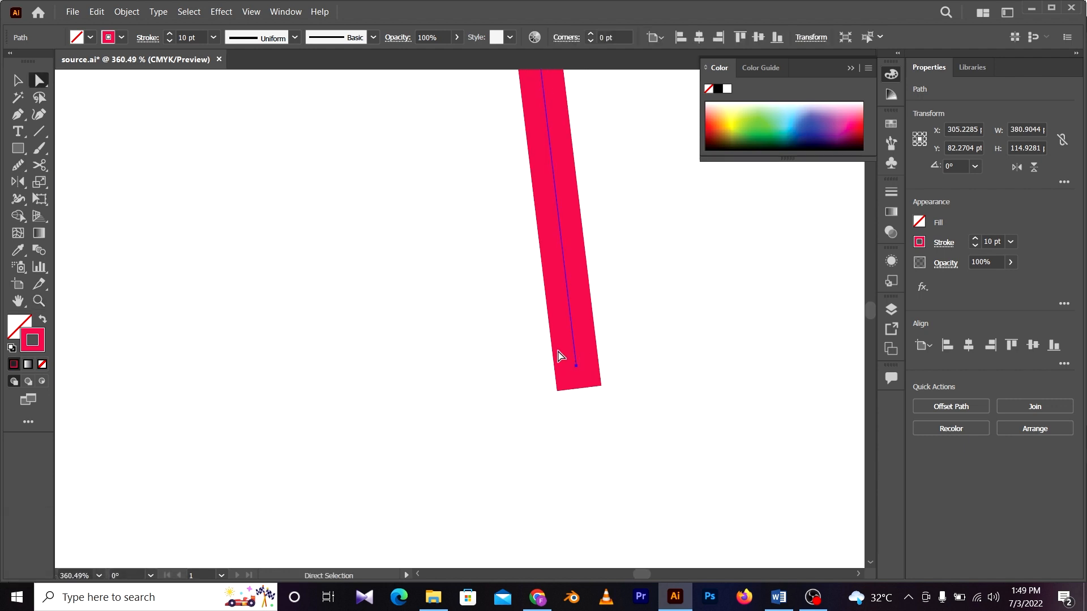
{"action": "key", "text": "space"}
{"action": "left_click_drag", "start_coordinate": [467, 277], "coordinate": [419, 280]}
Examine the projecting cap and anchor at the start of the red path's long upper segment.
{"action": "key", "text": "z"}
{"action": "key", "text": "space"}
{"action": "left_click_drag", "start_coordinate": [412, 209], "coordinate": [433, 257]}
{"action": "left_click_drag", "start_coordinate": [188, 221], "coordinate": [589, 312]}
{"action": "left_click_drag", "start_coordinate": [357, 269], "coordinate": [448, 273]}
{"action": "left_click_drag", "start_coordinate": [279, 263], "coordinate": [558, 303]}
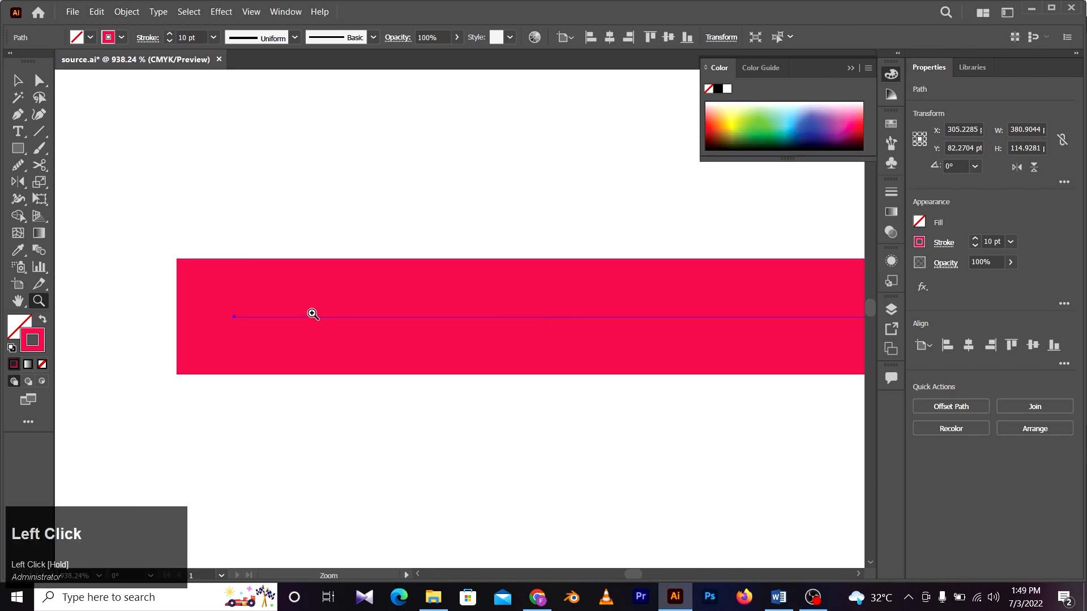
{"action": "key", "text": "a"}
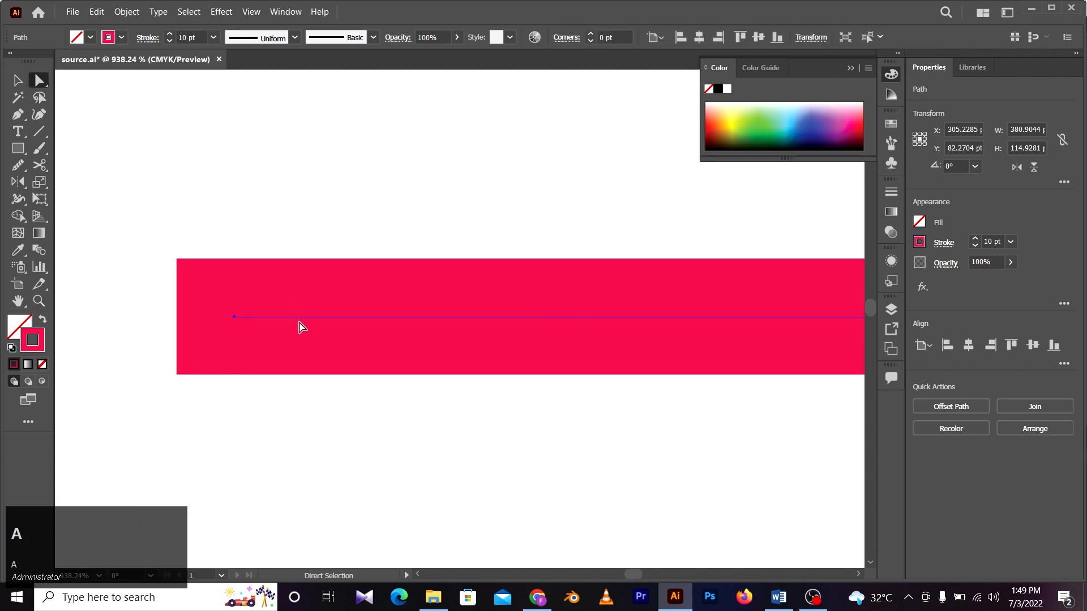
{"action": "key", "text": "z"}
{"action": "left_click_drag", "start_coordinate": [333, 329], "coordinate": [192, 311]}
{"action": "key", "text": "space"}
{"action": "left_click_drag", "start_coordinate": [477, 362], "coordinate": [342, 340]}
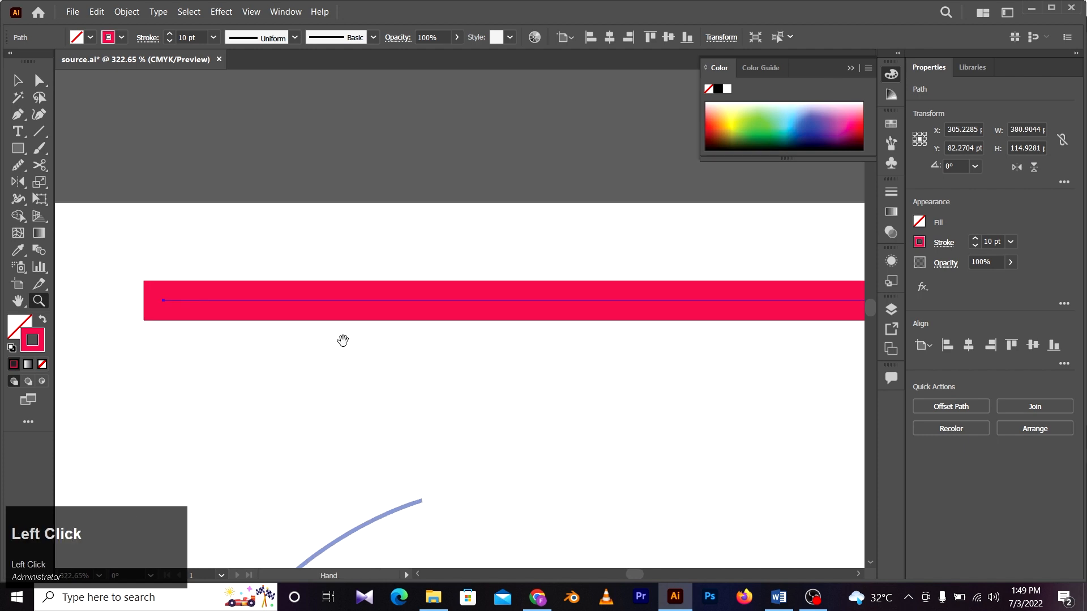
Move the anchor at the start of the long upper segment up to about X 115 pt, Y 18 pt.
{"action": "key", "text": "a"}
{"action": "key", "text": "z"}
{"action": "key", "text": "space"}
{"action": "left_click_drag", "start_coordinate": [146, 301], "coordinate": [336, 343]}
{"action": "key", "text": "a"}
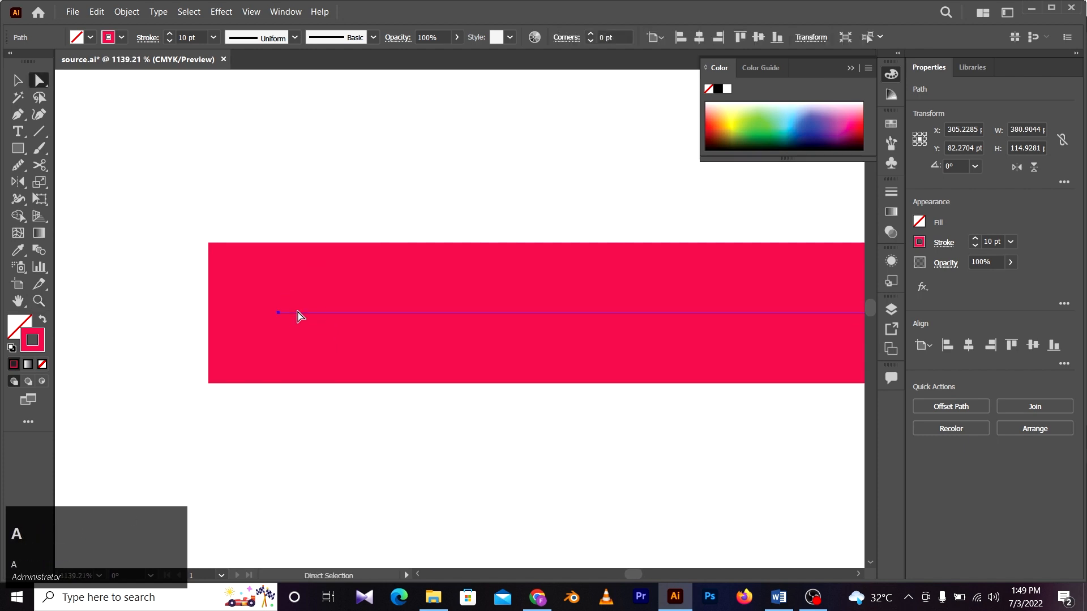
{"action": "left_click_drag", "start_coordinate": [278, 311], "coordinate": [284, 216]}
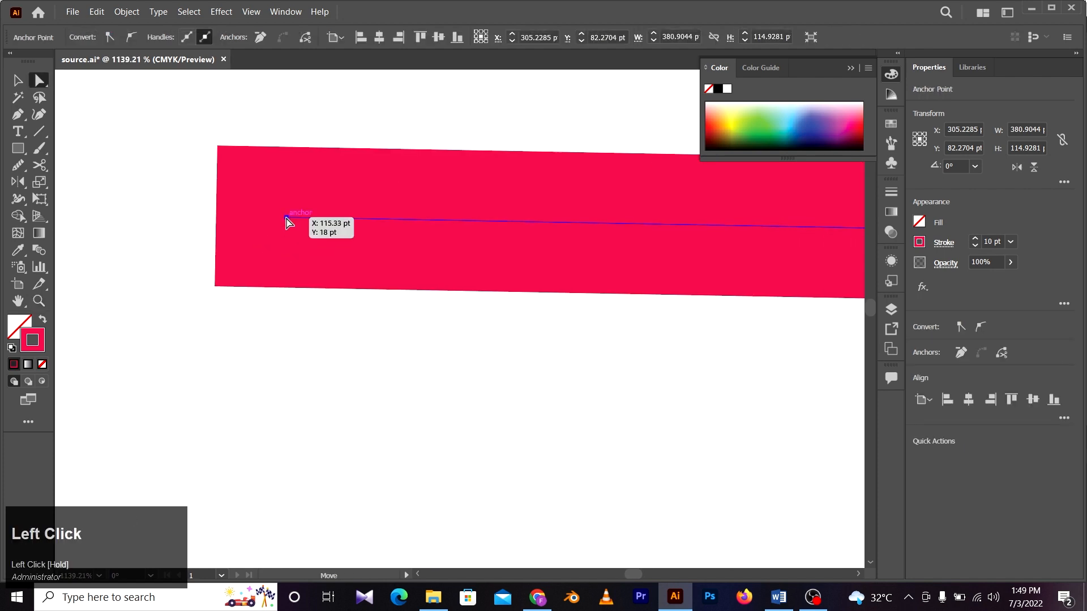
{"action": "left_click", "coordinate": [328, 318]}
Select the whole red path and switch its cap to Butt Cap and back to Projecting Cap for comparison.
{"action": "key", "text": "z"}
{"action": "left_click_drag", "start_coordinate": [414, 346], "coordinate": [215, 317]}
{"action": "key", "text": "space"}
{"action": "left_click_drag", "start_coordinate": [433, 315], "coordinate": [340, 318]}
{"action": "key", "text": "a"}
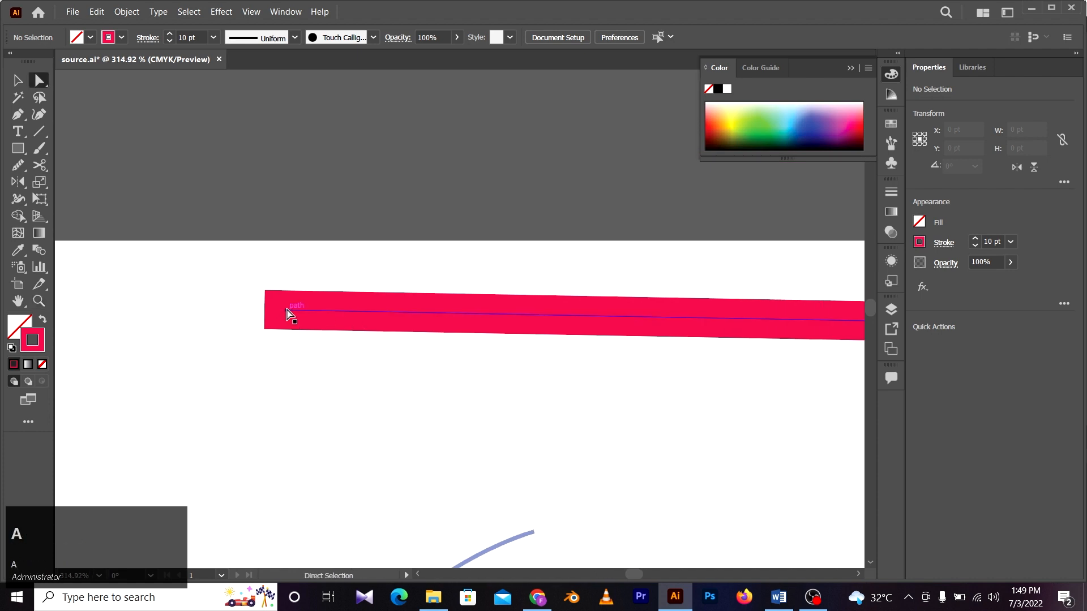
{"action": "left_click", "coordinate": [311, 310]}
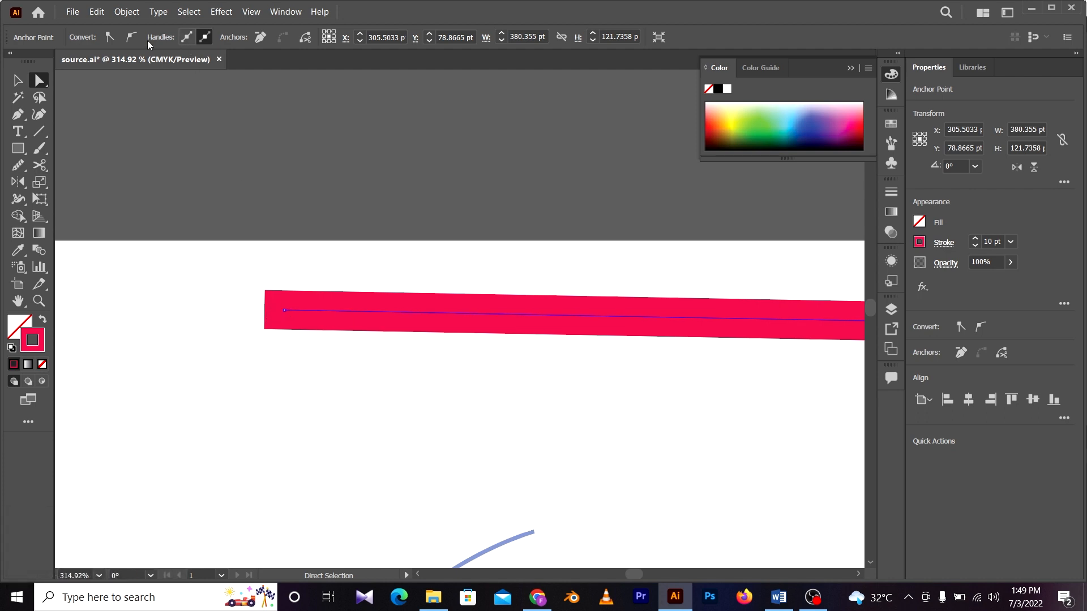
{"action": "key", "text": "v"}
{"action": "left_click", "coordinate": [383, 255]}
{"action": "left_click", "coordinate": [436, 323]}
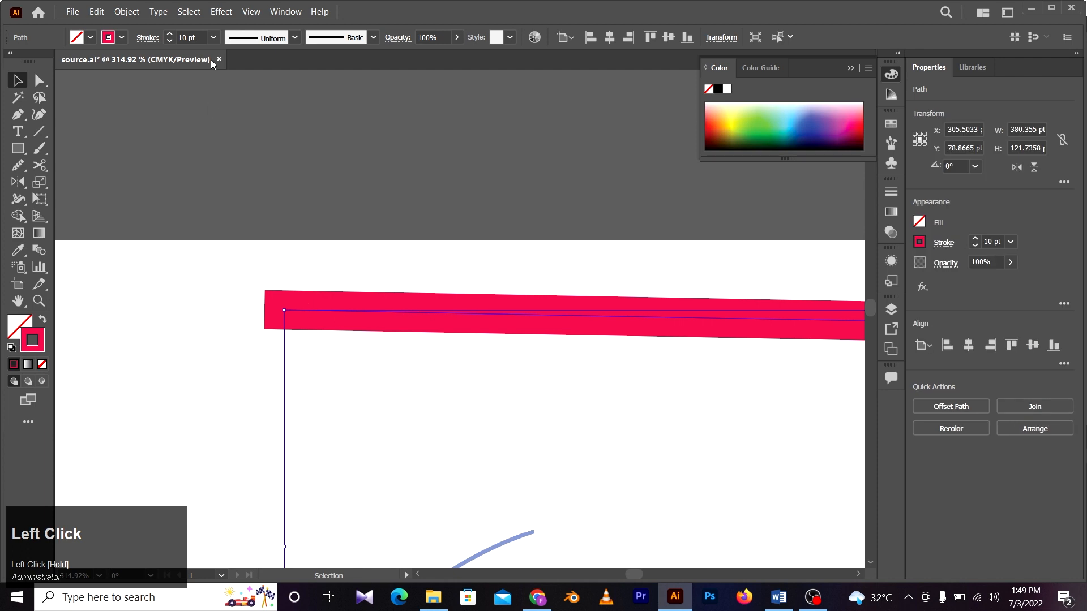
{"action": "left_click", "coordinate": [147, 38]}
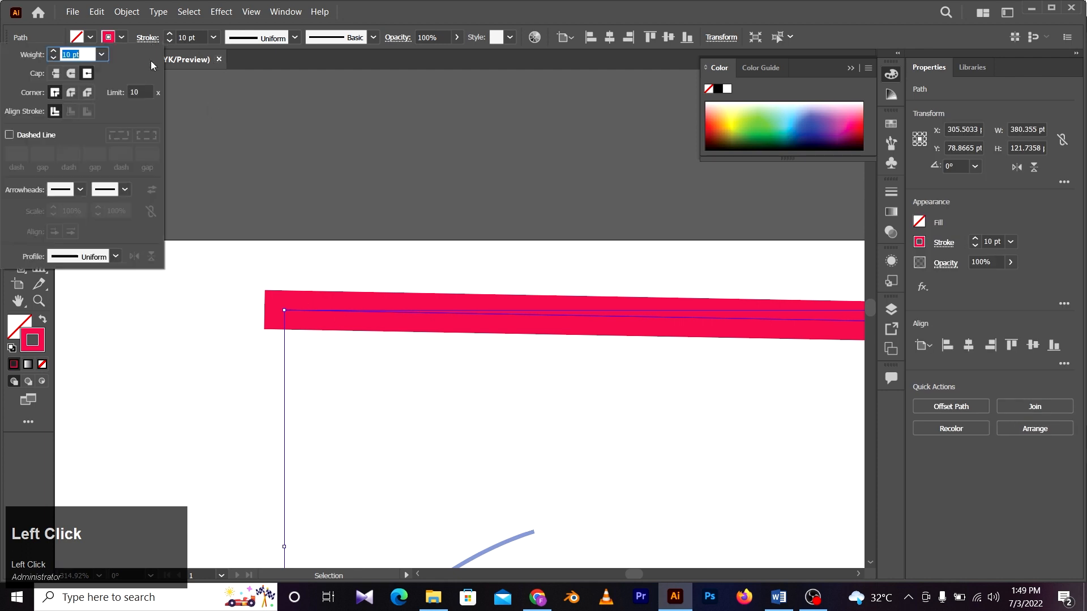
{"action": "left_click", "coordinate": [55, 74]}
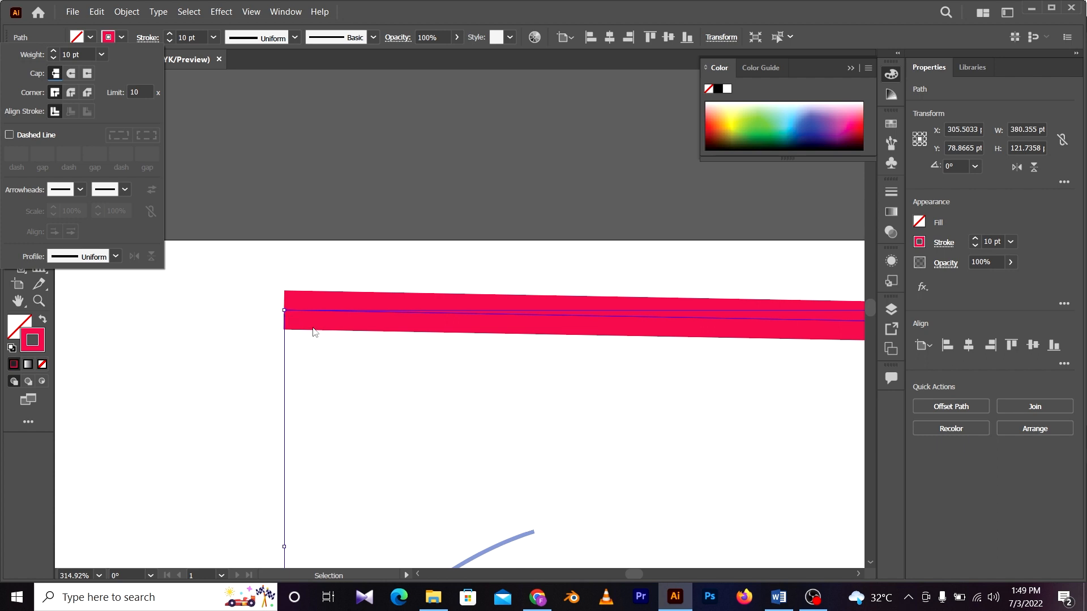
{"action": "left_click", "coordinate": [86, 74]}
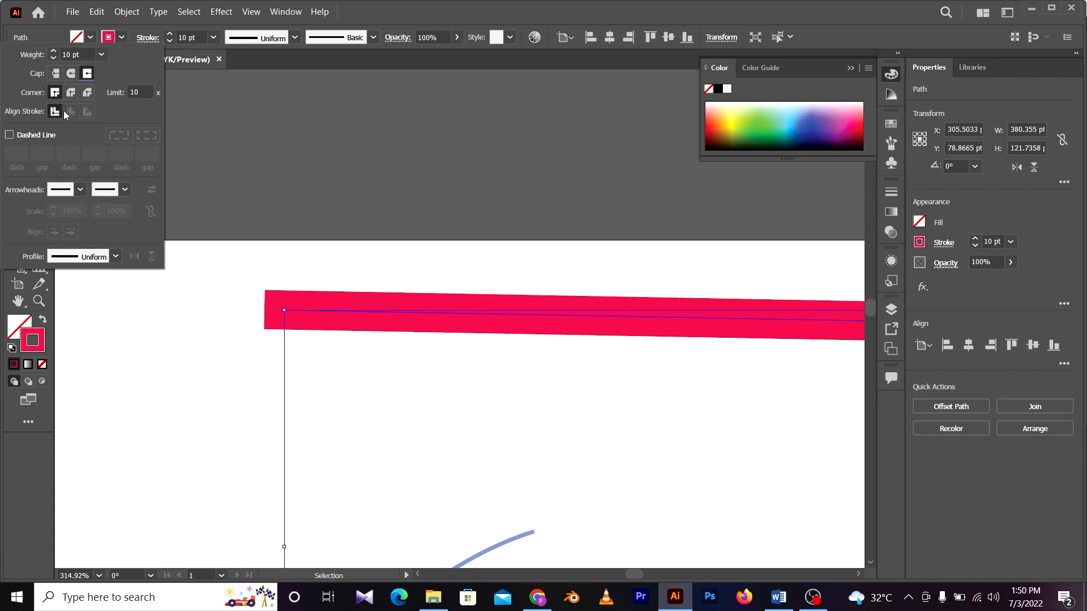
Examine the red path's corner join up close and select the anchor at that corner.
{"action": "left_click_drag", "start_coordinate": [530, 249], "coordinate": [291, 249]}
{"action": "key", "text": "z"}
{"action": "left_click_drag", "start_coordinate": [532, 339], "coordinate": [413, 294]}
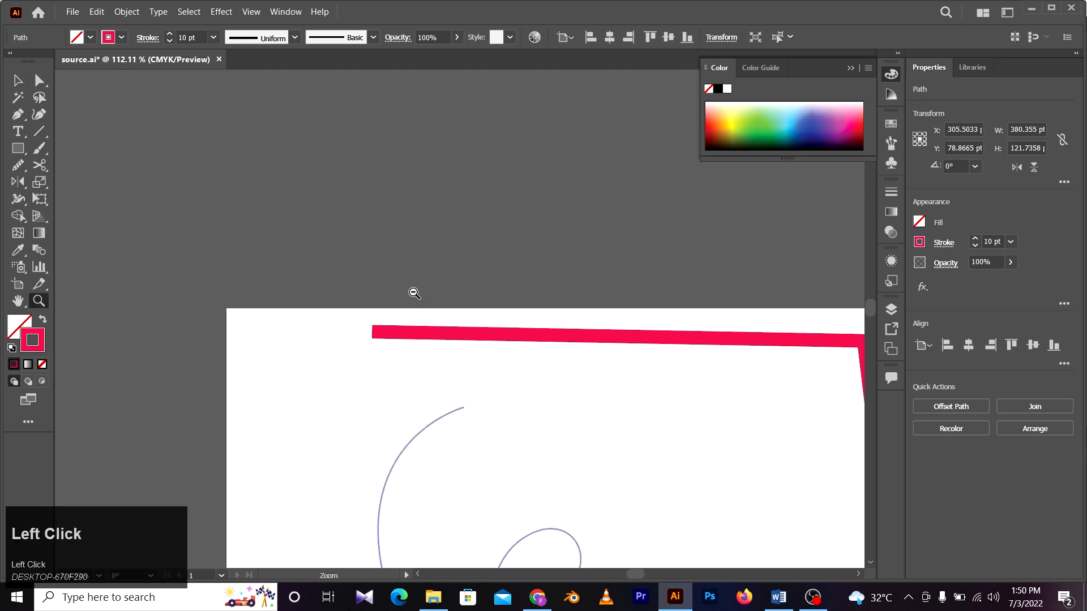
{"action": "left_click_drag", "start_coordinate": [757, 351], "coordinate": [450, 309]}
{"action": "left_click_drag", "start_coordinate": [571, 311], "coordinate": [815, 347]}
{"action": "key", "text": "z"}
{"action": "left_click_drag", "start_coordinate": [438, 238], "coordinate": [484, 241]}
{"action": "key", "text": "a"}
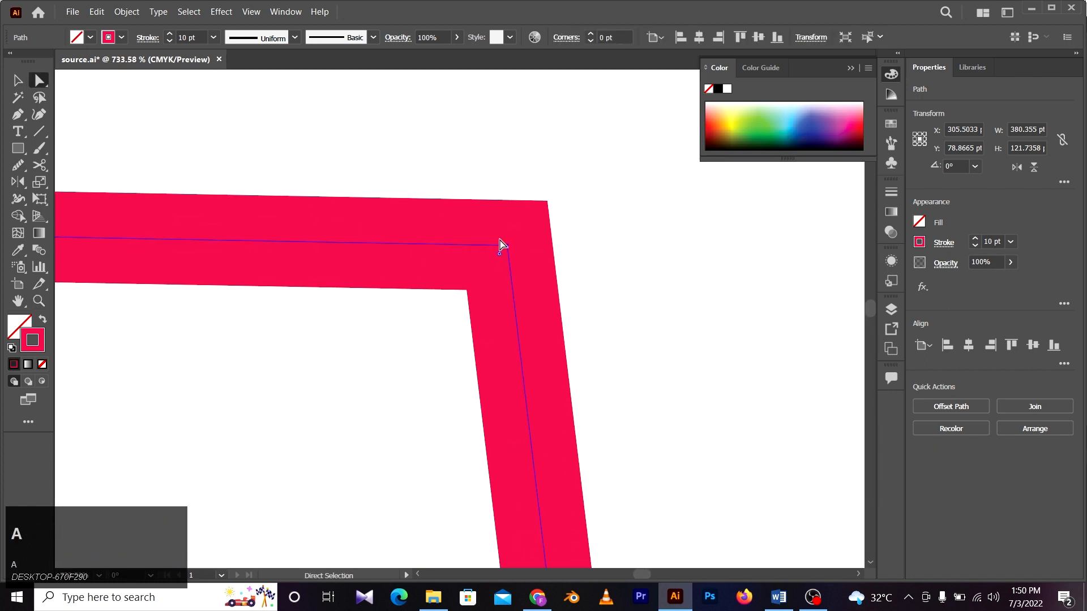
{"action": "left_click", "coordinate": [538, 248]}
{"action": "left_click", "coordinate": [508, 247]}
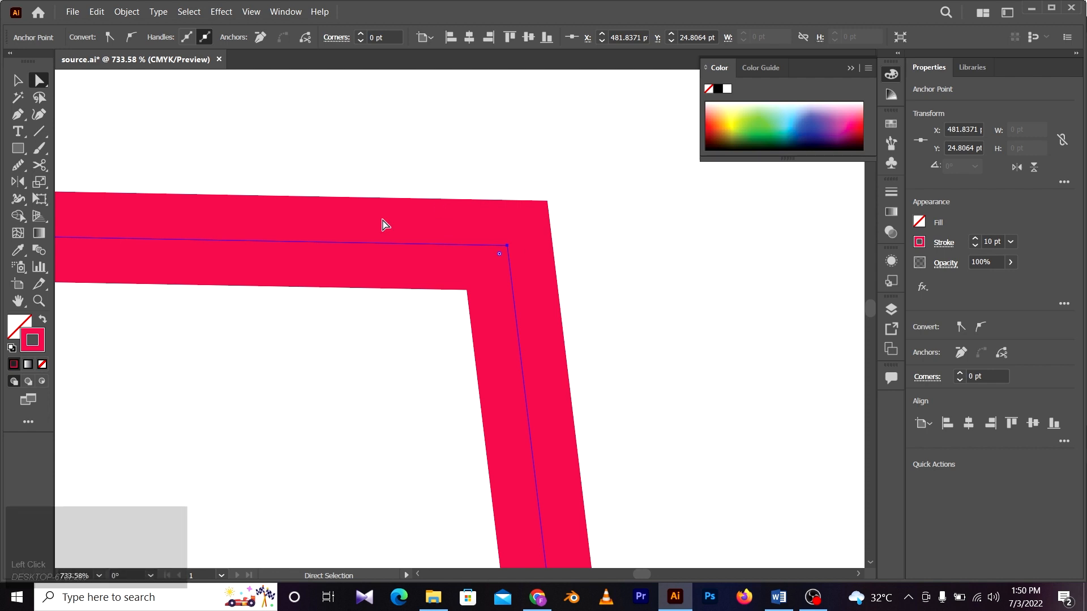
Reselect the whole red path and apply Round Join to its corner.
{"action": "left_click", "coordinate": [625, 205]}
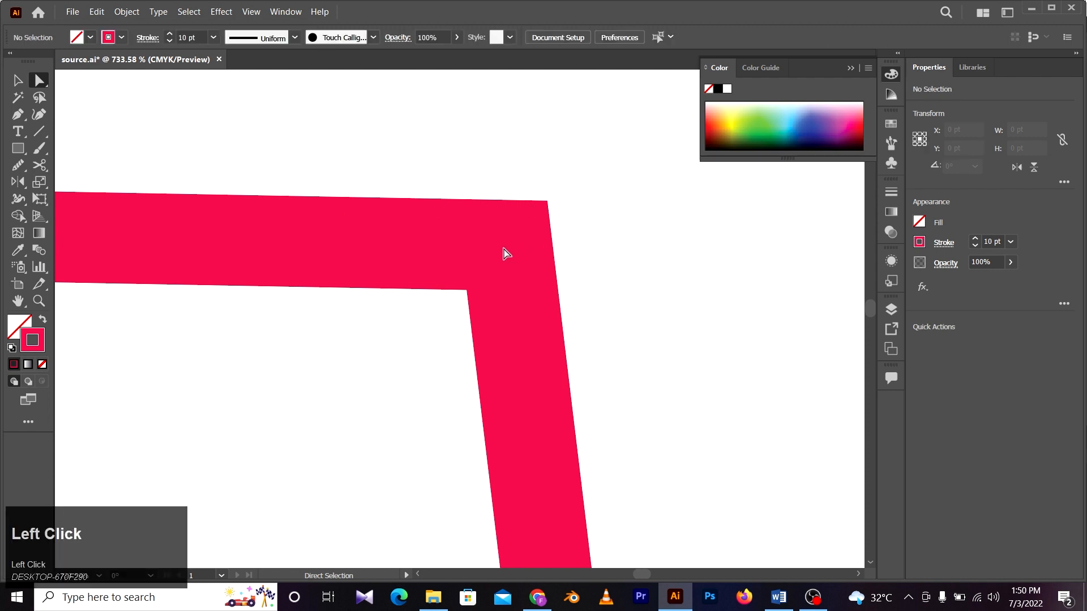
{"action": "left_click", "coordinate": [18, 80]}
{"action": "left_click", "coordinate": [500, 284]}
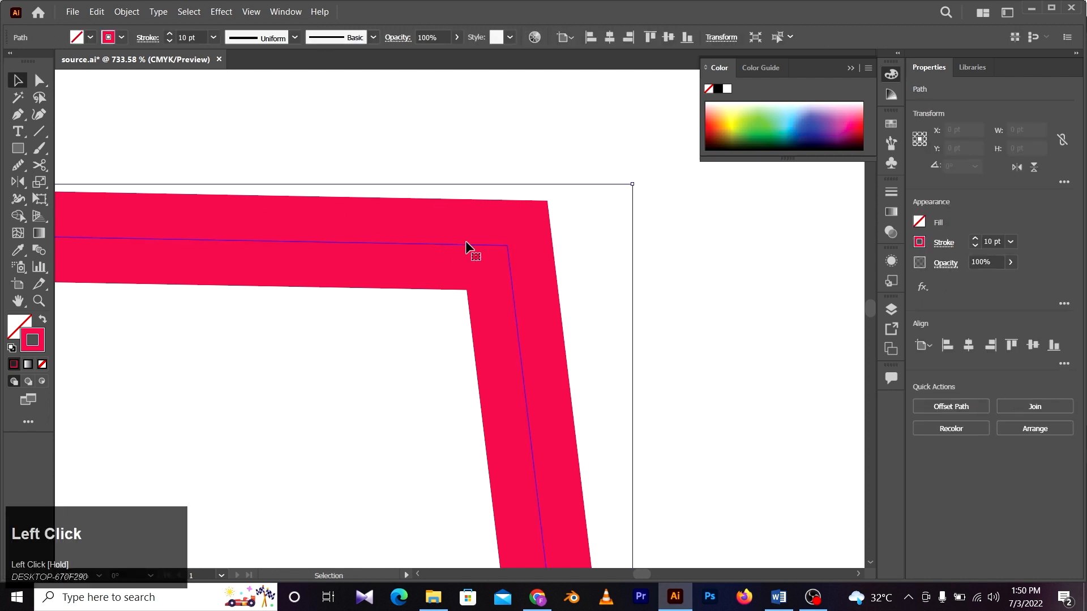
{"action": "left_click", "coordinate": [148, 38]}
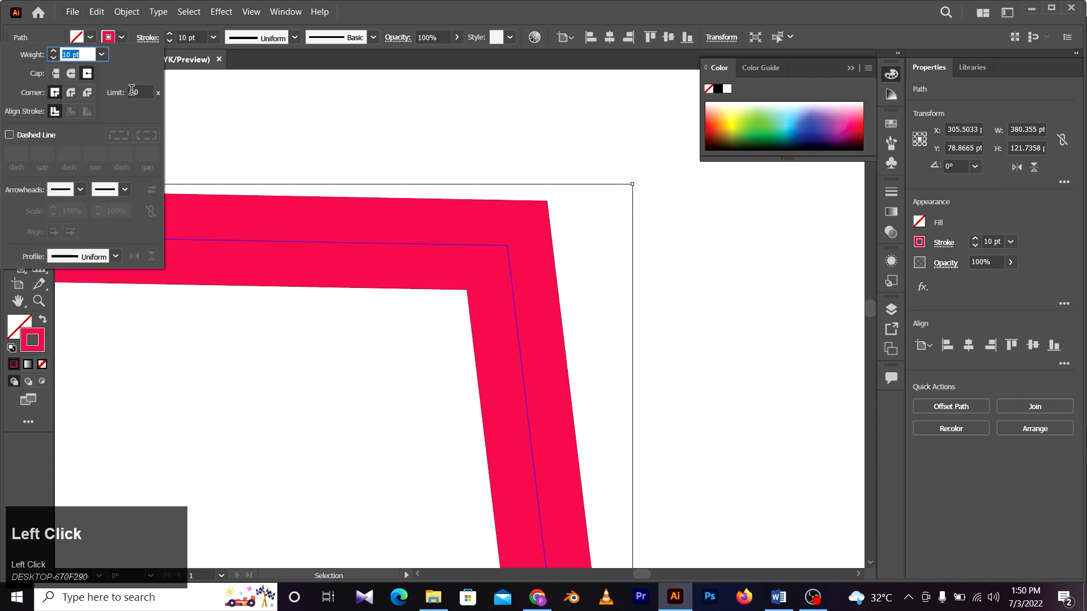
{"action": "left_click", "coordinate": [72, 94]}
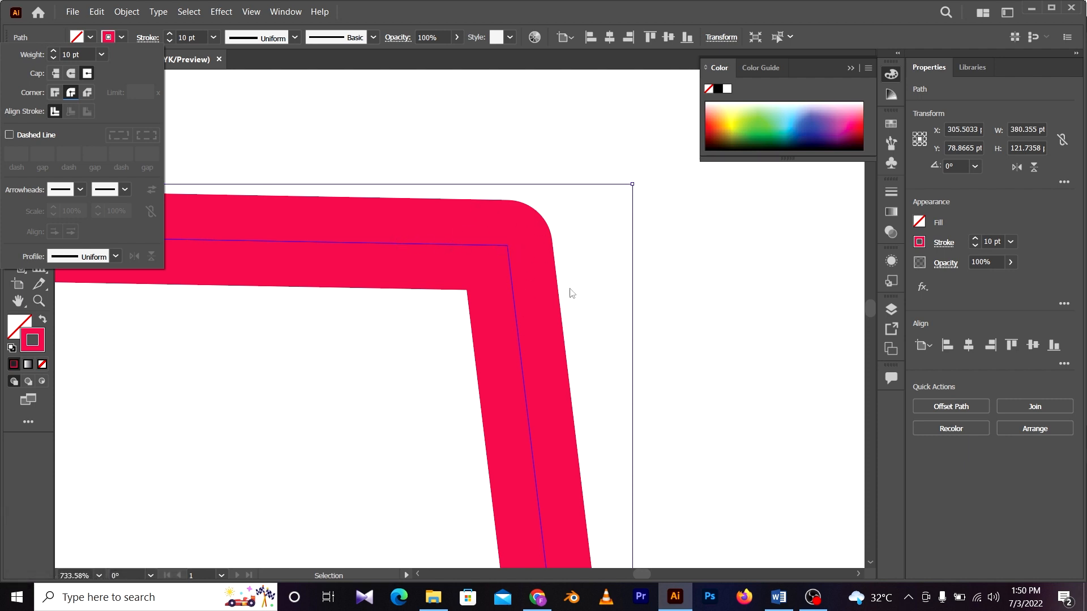
Change the red path's corner to Bevel Join and inspect the corner with the path deselected.
{"action": "left_click", "coordinate": [88, 92]}
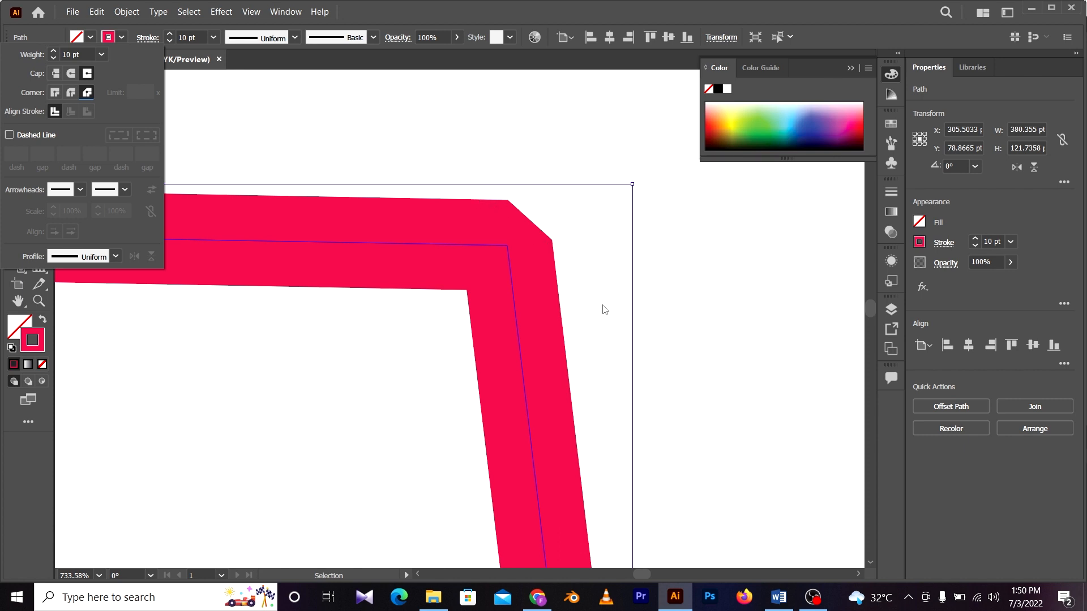
{"action": "key", "text": "z"}
{"action": "key", "text": "space"}
{"action": "mouse_move", "coordinate": [578, 291]}
{"action": "left_mouse_down"}
{"action": "mouse_move", "coordinate": [448, 266]}
{"action": "mouse_move", "coordinate": [469, 210]}
{"action": "left_mouse_up"}
{"action": "key", "text": "a"}
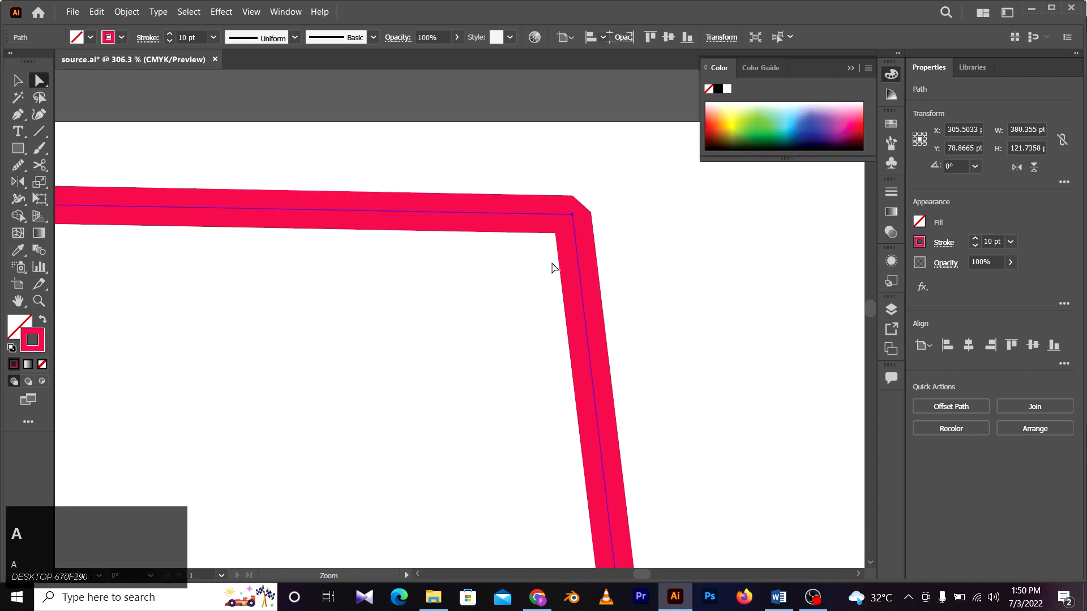
{"action": "left_click", "coordinate": [554, 268]}
{"action": "key", "text": "z"}
{"action": "left_click_drag", "start_coordinate": [604, 240], "coordinate": [713, 268]}
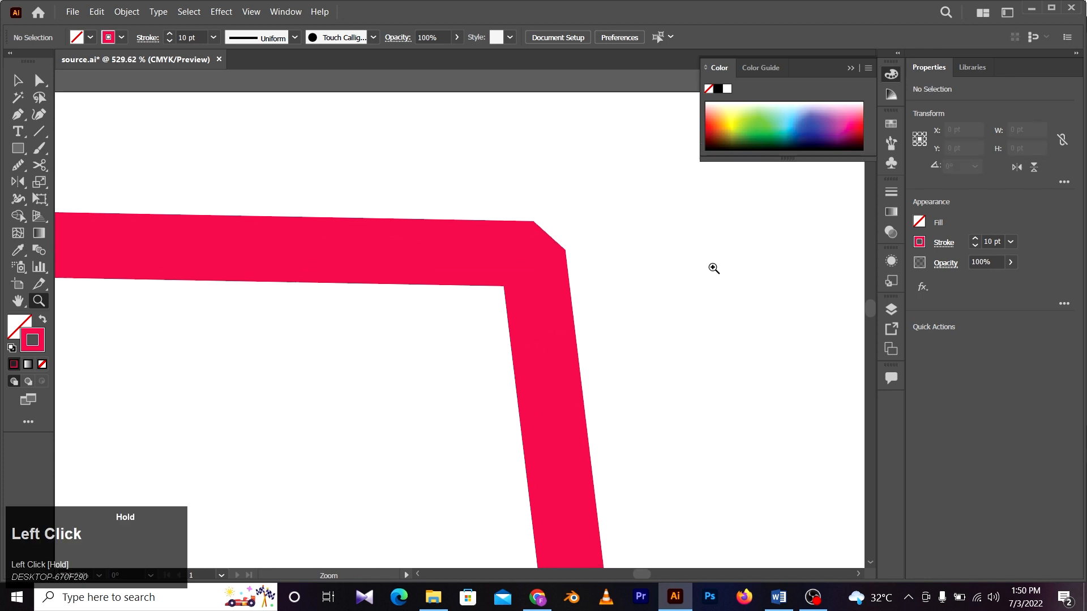
{"action": "key", "text": "a"}
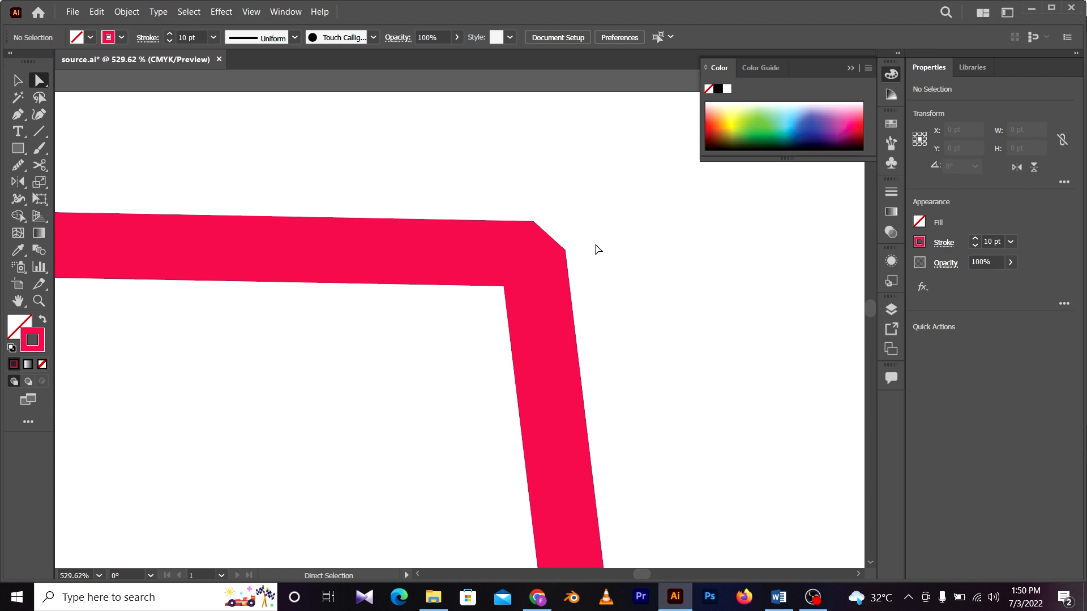
{"action": "key", "text": "z"}
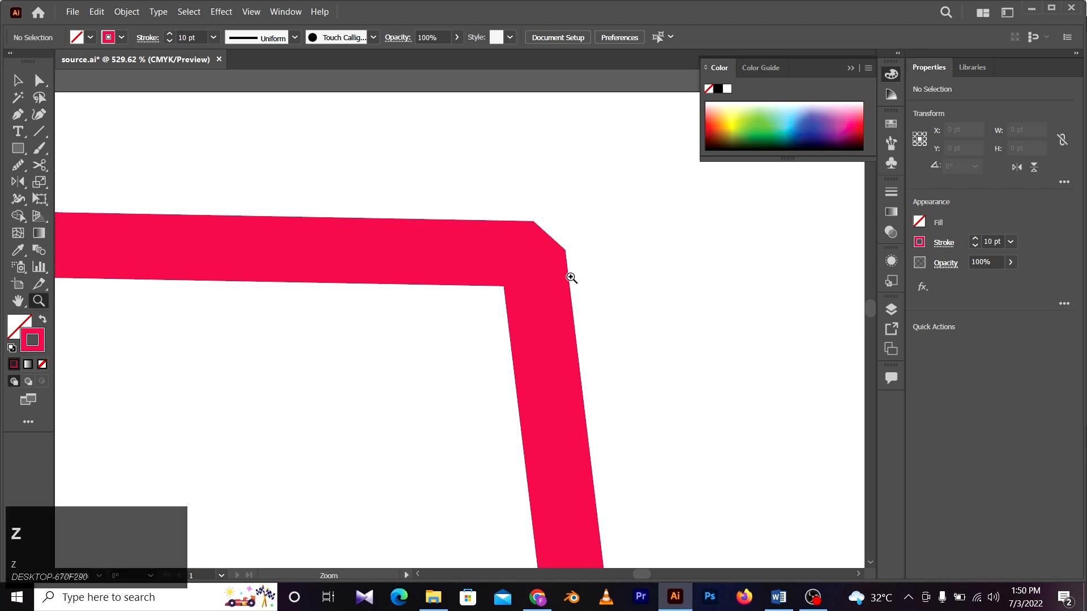
Select the whole red path and enable Dashed Line in its stroke options.
{"action": "left_click_drag", "start_coordinate": [570, 274], "coordinate": [419, 290]}
{"action": "key", "text": "space"}
{"action": "left_click_drag", "start_coordinate": [481, 292], "coordinate": [437, 280]}
{"action": "key", "text": "v"}
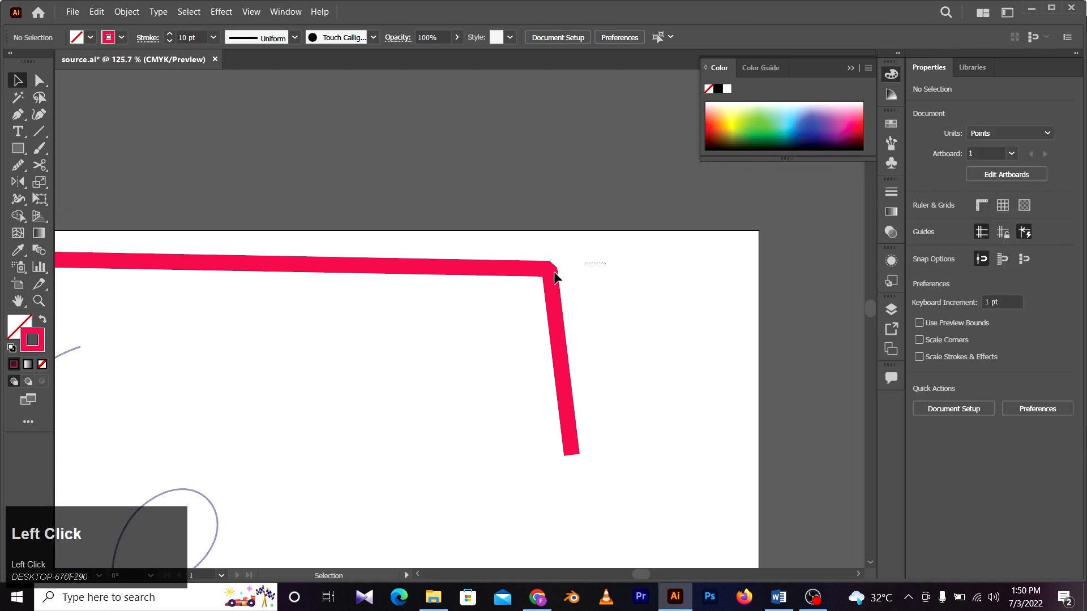
{"action": "left_click", "coordinate": [553, 273]}
{"action": "left_click_drag", "start_coordinate": [503, 312], "coordinate": [600, 321]}
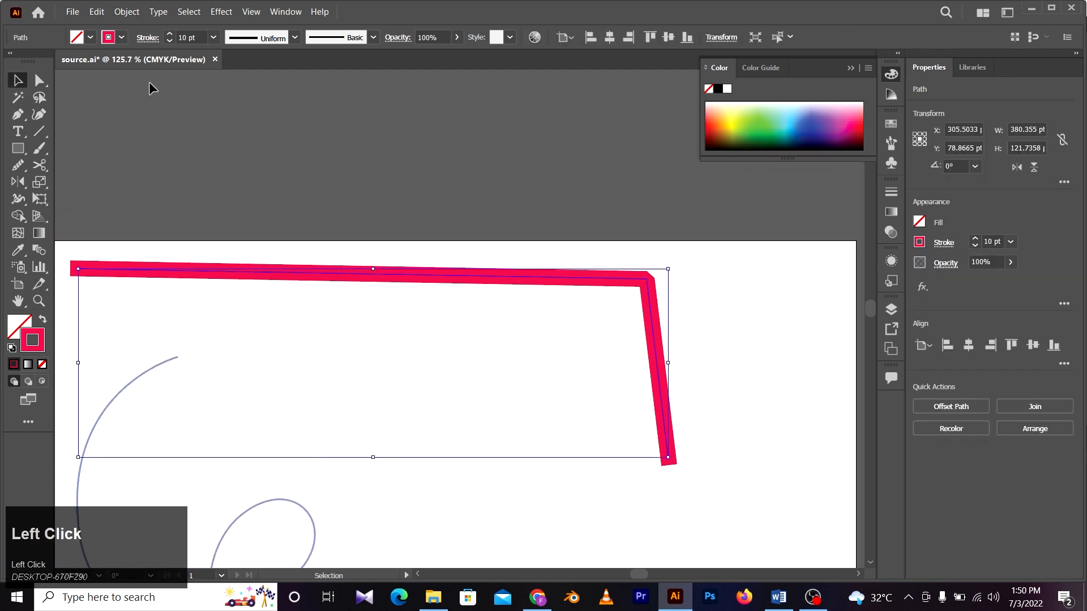
{"action": "left_click", "coordinate": [147, 38]}
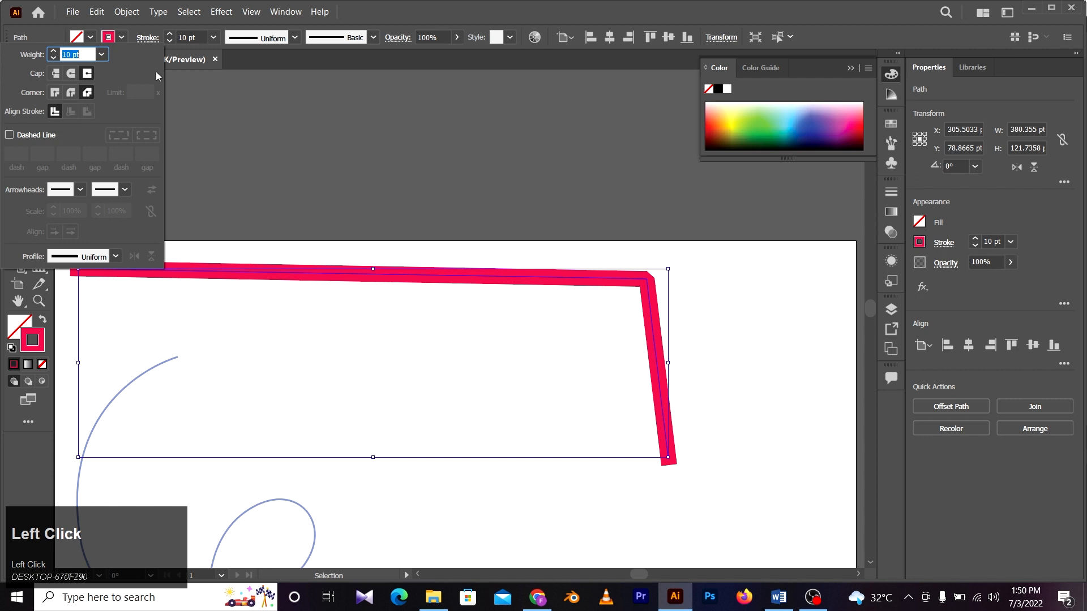
{"action": "left_click", "coordinate": [15, 136]}
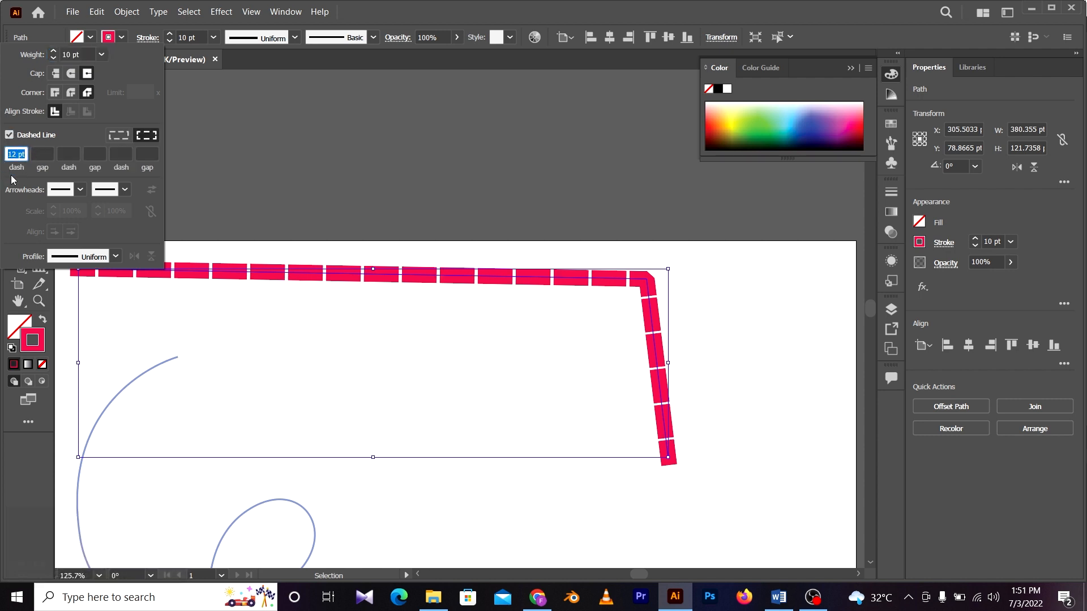
Try shorter and longer dash lengths on the red path, settling on a 26 pt dash.
{"action": "scroll", "coordinate": [20, 153], "scroll_direction": "up", "scroll_amount": 4}
{"action": "scroll", "coordinate": [20, 153], "scroll_direction": "down", "scroll_amount": 15}
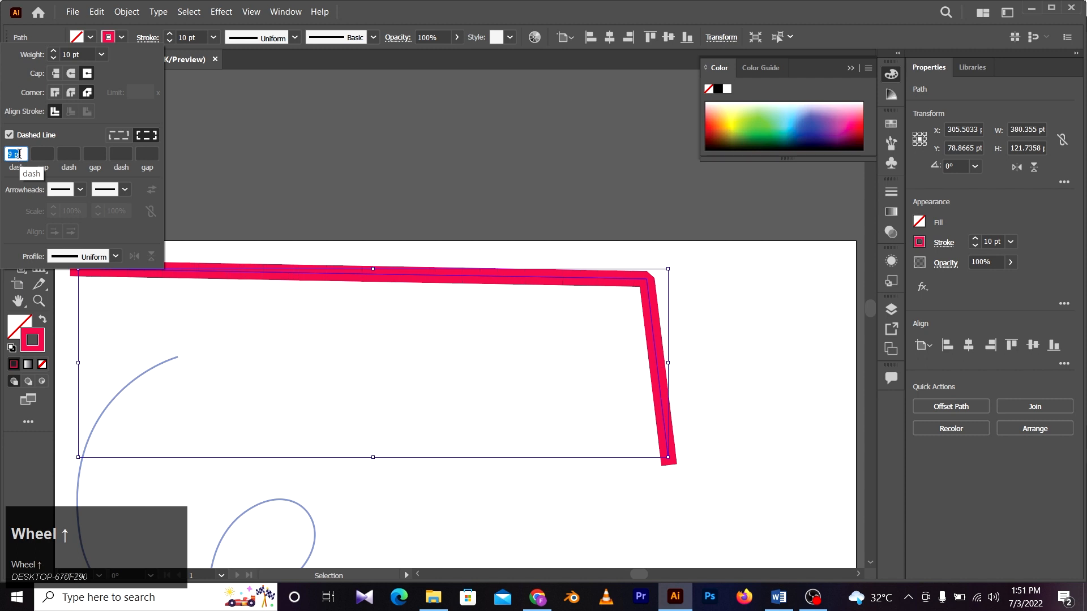
{"action": "scroll", "coordinate": [20, 154], "scroll_direction": "up", "scroll_amount": 20}
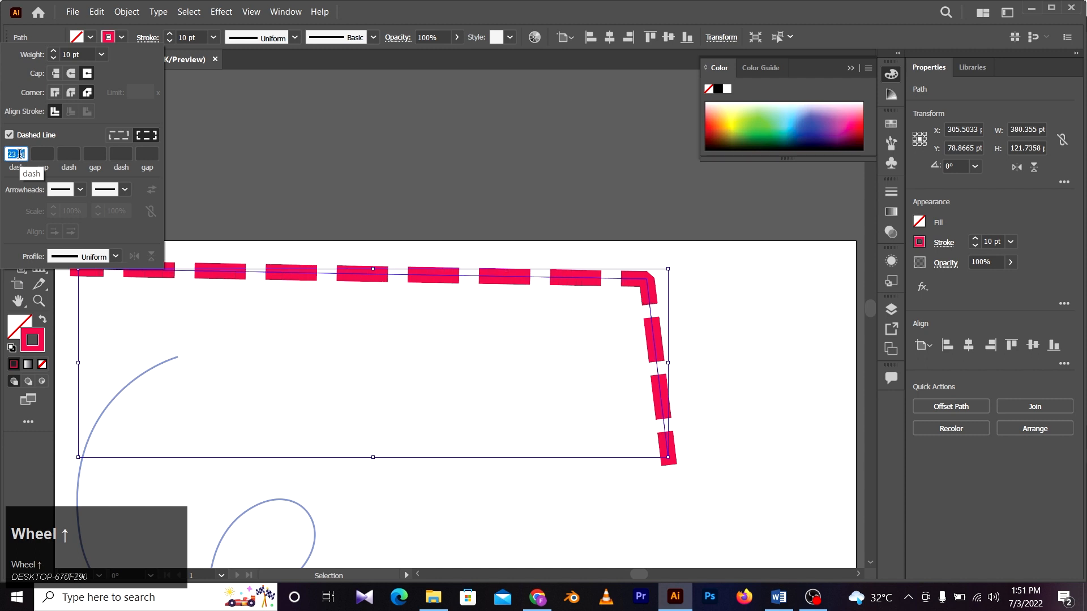
{"action": "scroll", "coordinate": [20, 153], "scroll_direction": "up", "scroll_amount": 4}
Add a gap value to the red path's dashes, trying wider spacing before settling on 45 pt.
{"action": "left_click", "coordinate": [43, 153]}
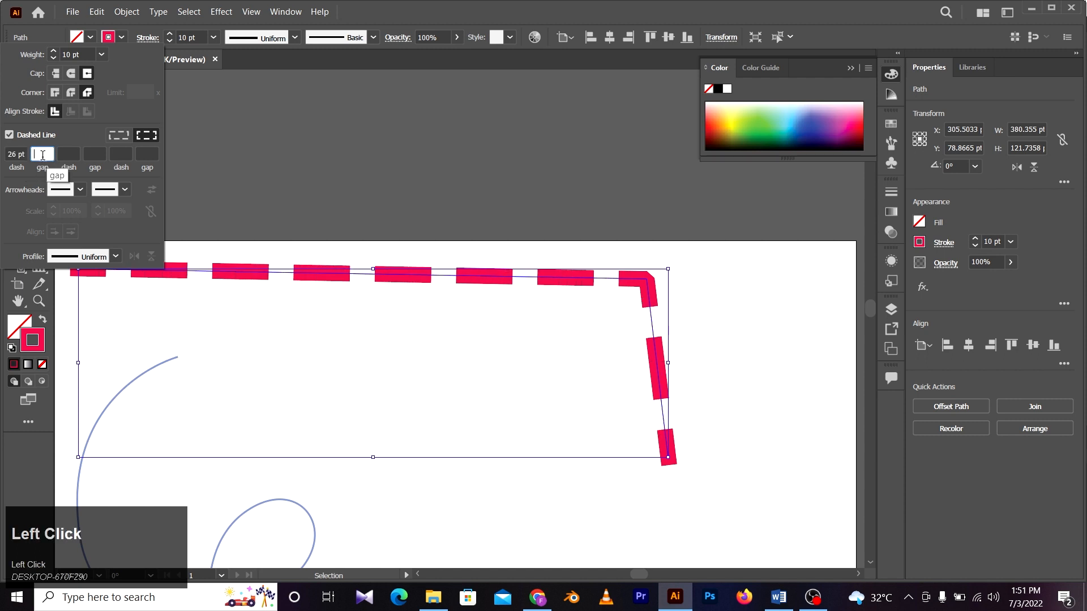
{"action": "scroll", "coordinate": [43, 154], "scroll_direction": "up", "scroll_amount": 4}
{"action": "scroll", "coordinate": [42, 154], "scroll_direction": "up", "scroll_amount": 20}
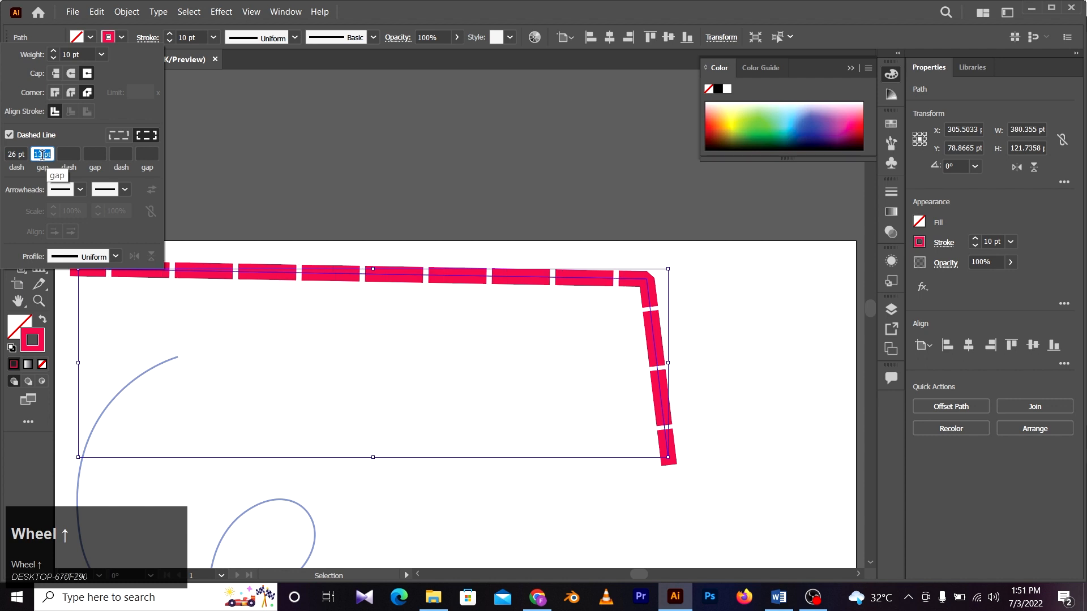
{"action": "scroll", "coordinate": [42, 155], "scroll_direction": "up", "scroll_amount": 11}
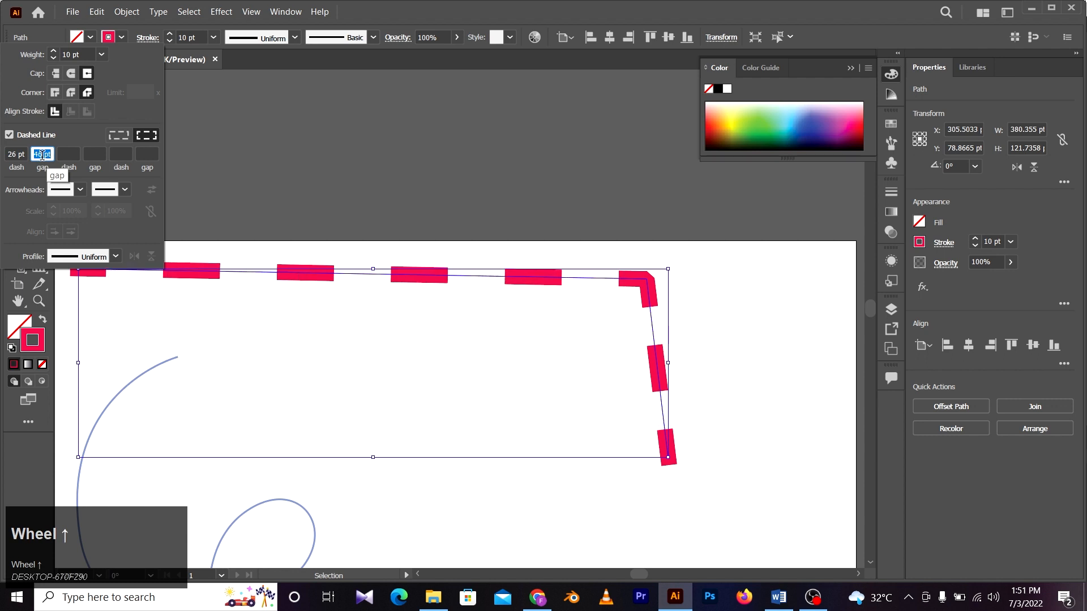
{"action": "scroll", "coordinate": [42, 155], "scroll_direction": "up", "scroll_amount": 8}
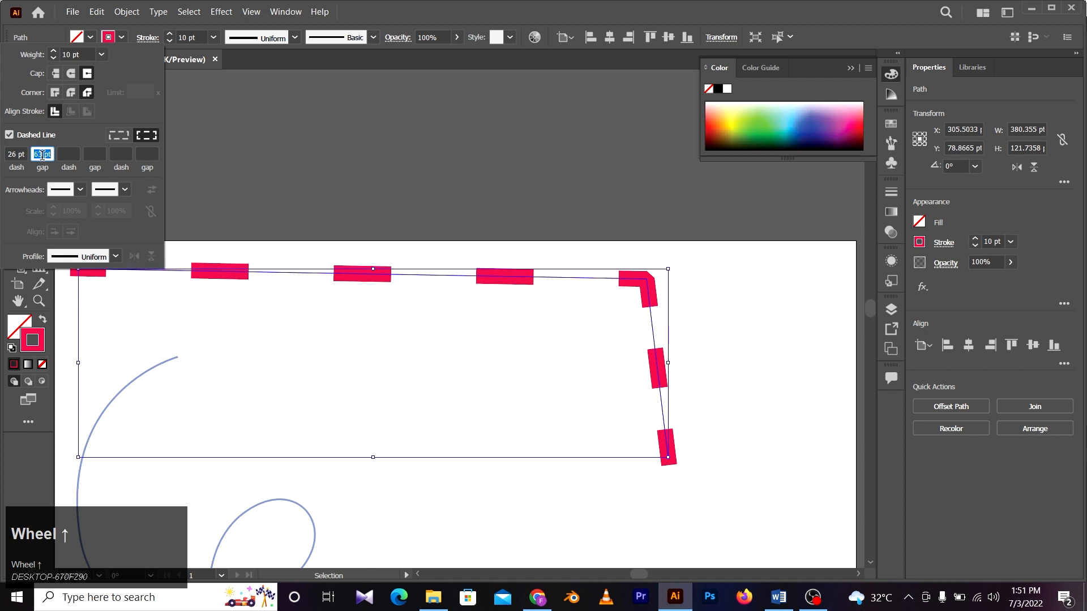
{"action": "scroll", "coordinate": [42, 155], "scroll_direction": "down", "scroll_amount": 14}
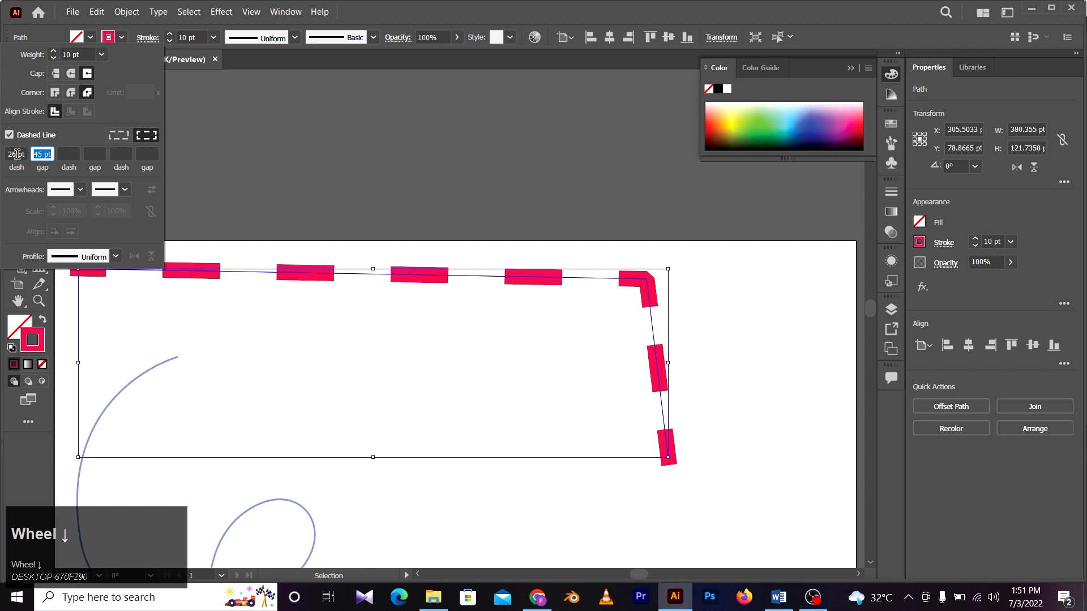
Shorten the red path's dash to 2 pt and adjust the gap to form closely spaced squares.
{"action": "scroll", "coordinate": [17, 154], "scroll_direction": "down", "scroll_amount": 15}
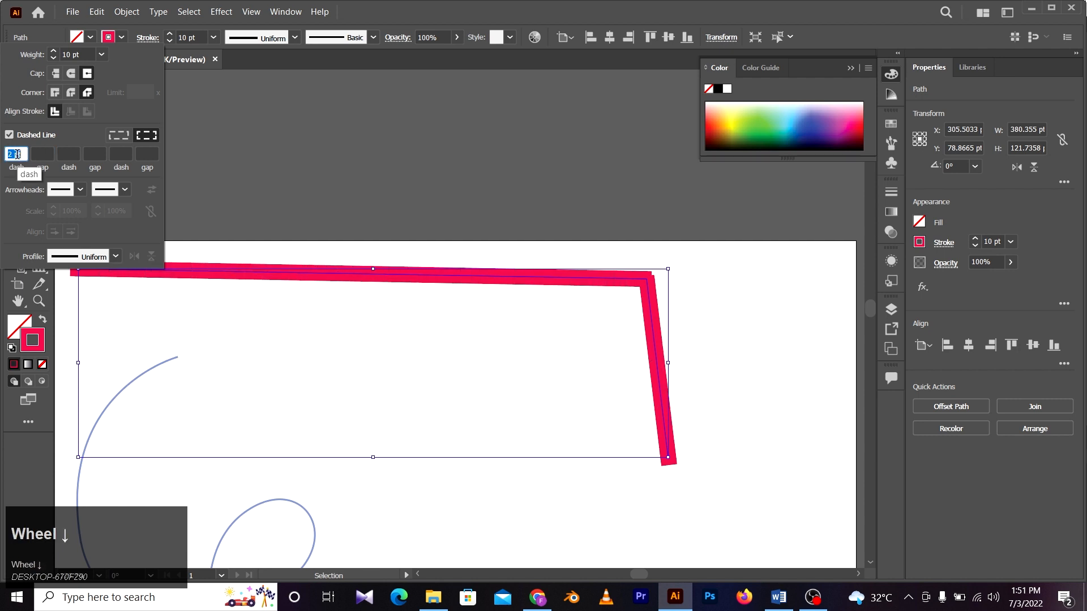
{"action": "left_click", "coordinate": [42, 154]}
{"action": "scroll", "coordinate": [43, 153], "scroll_direction": "up", "scroll_amount": 10}
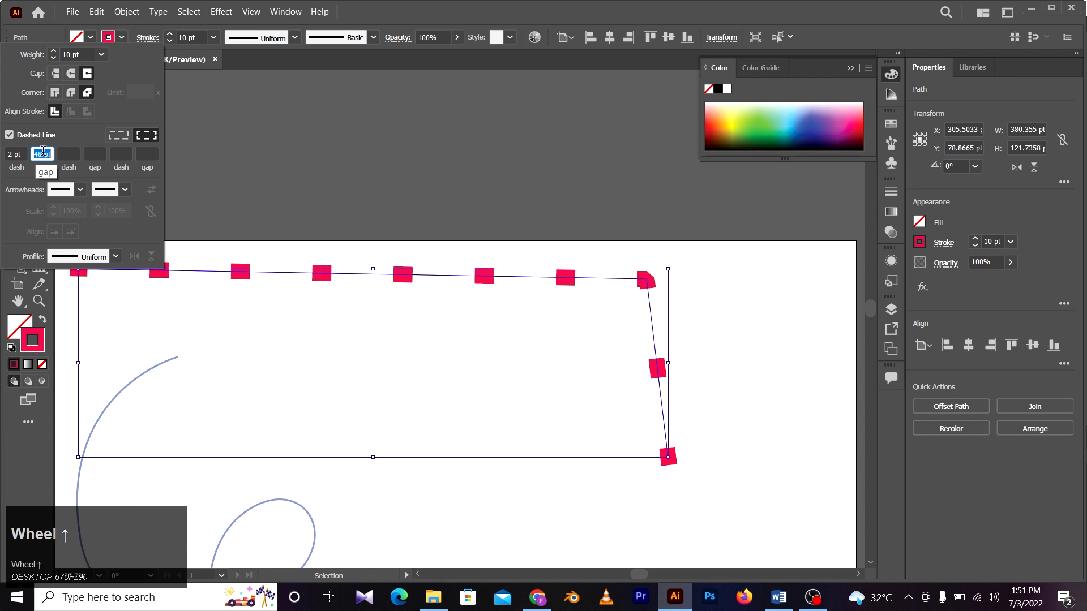
{"action": "scroll", "coordinate": [43, 151], "scroll_direction": "down", "scroll_amount": 4}
{"action": "scroll", "coordinate": [43, 151], "scroll_direction": "down", "scroll_amount": 4}
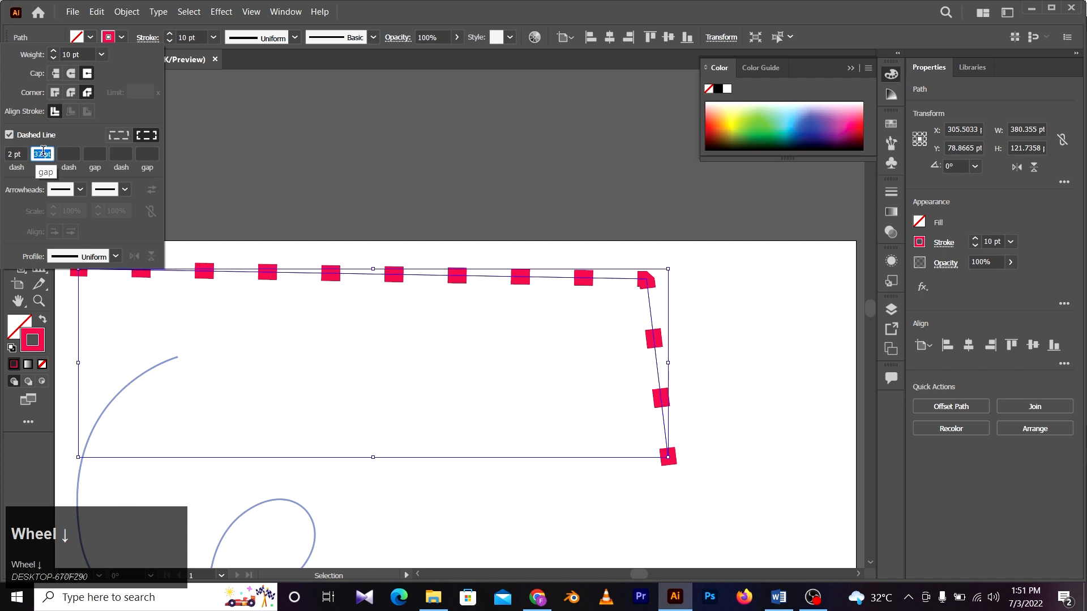
{"action": "scroll", "coordinate": [43, 151], "scroll_direction": "down", "scroll_amount": 17}
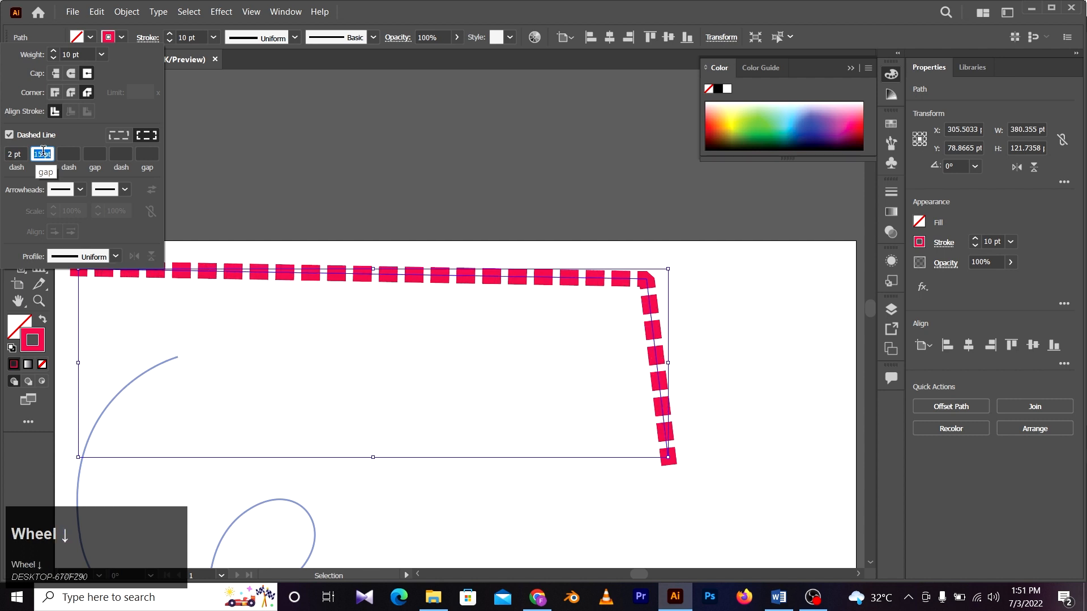
Reduce the red path's stroke weight to 4 pt and set the dash gap to 6 pt.
{"action": "left_click", "coordinate": [188, 37]}
{"action": "scroll", "coordinate": [188, 37], "scroll_direction": "down", "scroll_amount": 6}
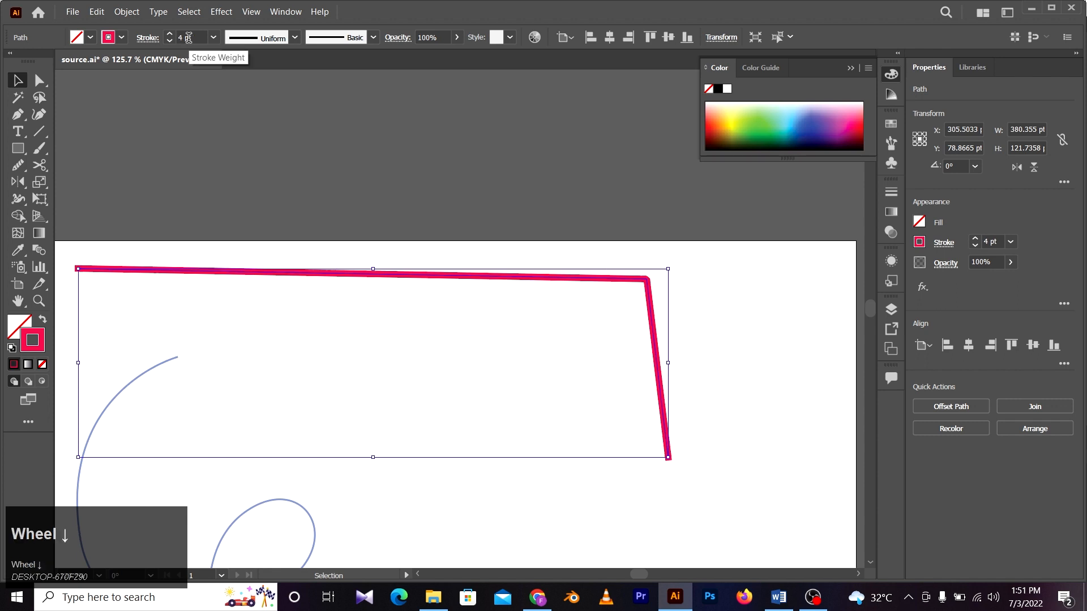
{"action": "left_click", "coordinate": [147, 38]}
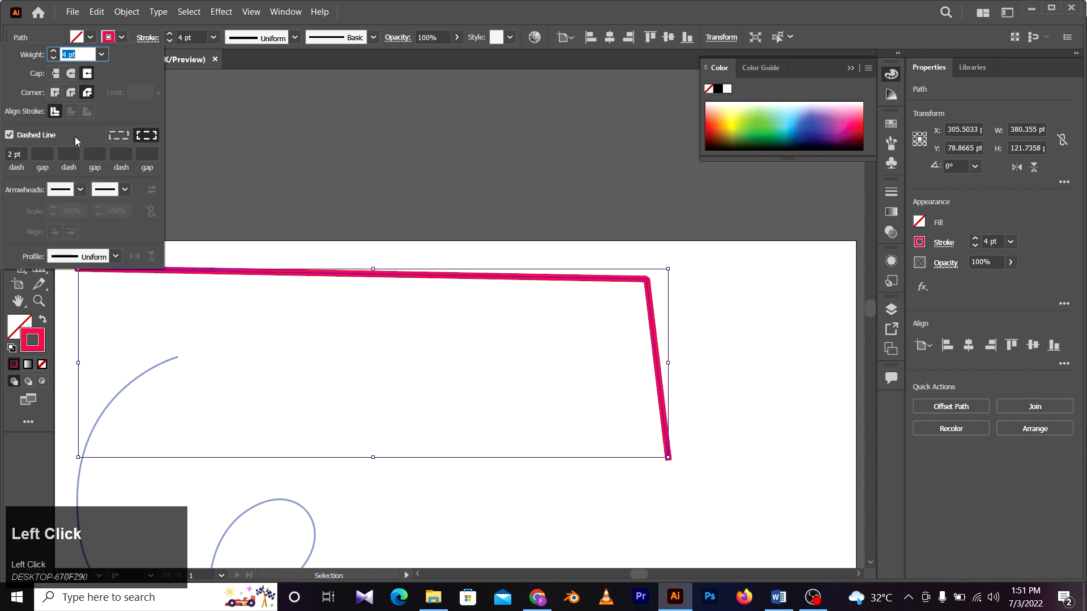
{"action": "left_click", "coordinate": [39, 151]}
{"action": "scroll", "coordinate": [40, 151], "scroll_direction": "down", "scroll_amount": 5}
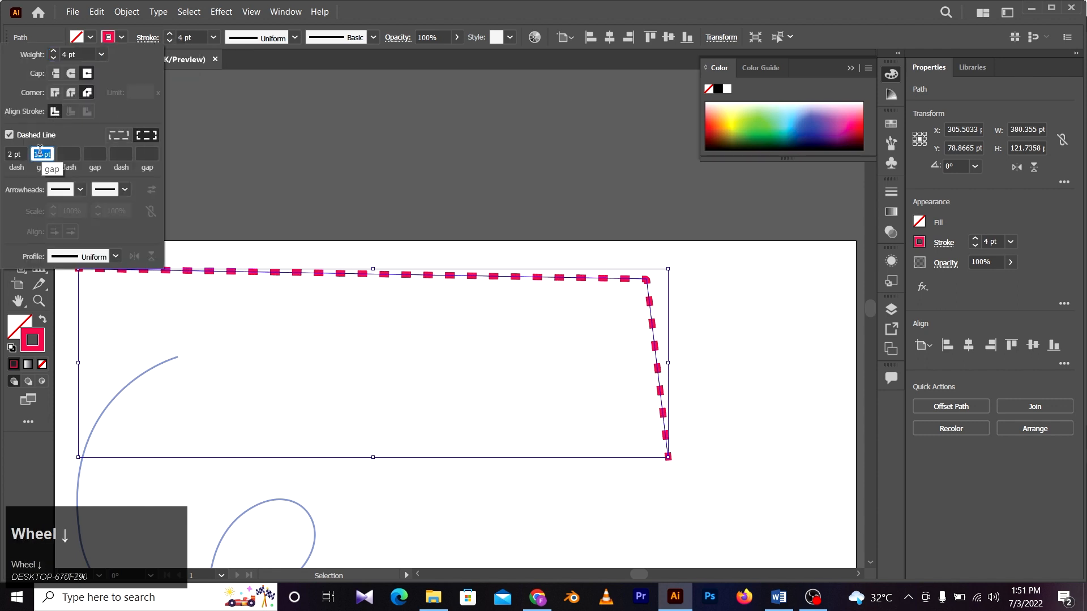
{"action": "scroll", "coordinate": [40, 151], "scroll_direction": "up", "scroll_amount": 8}
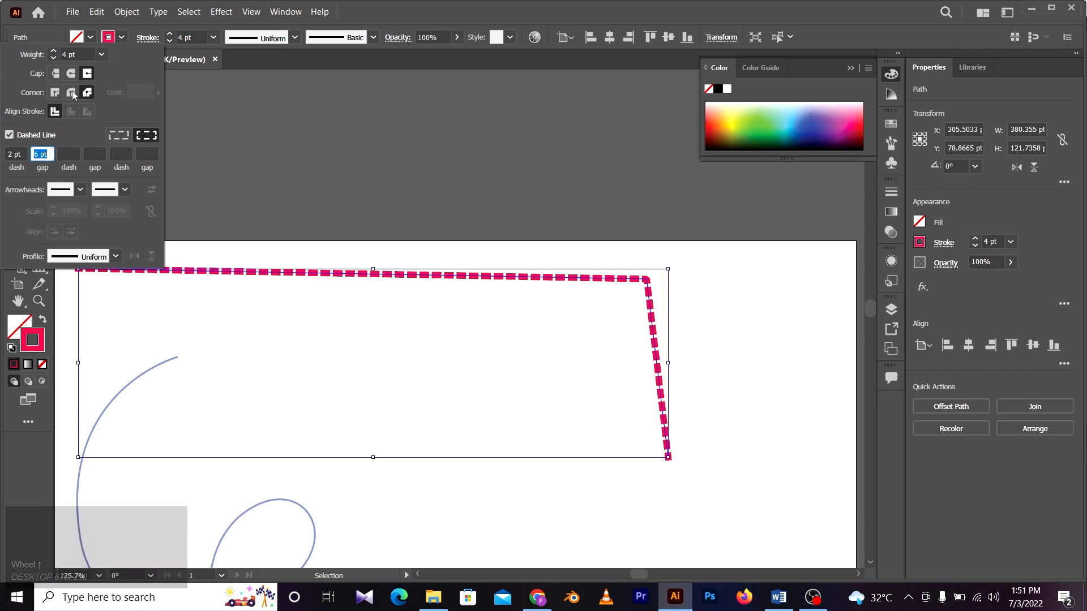
Apply Round Cap to the red path's dashes and close the stroke options.
{"action": "left_click", "coordinate": [69, 74]}
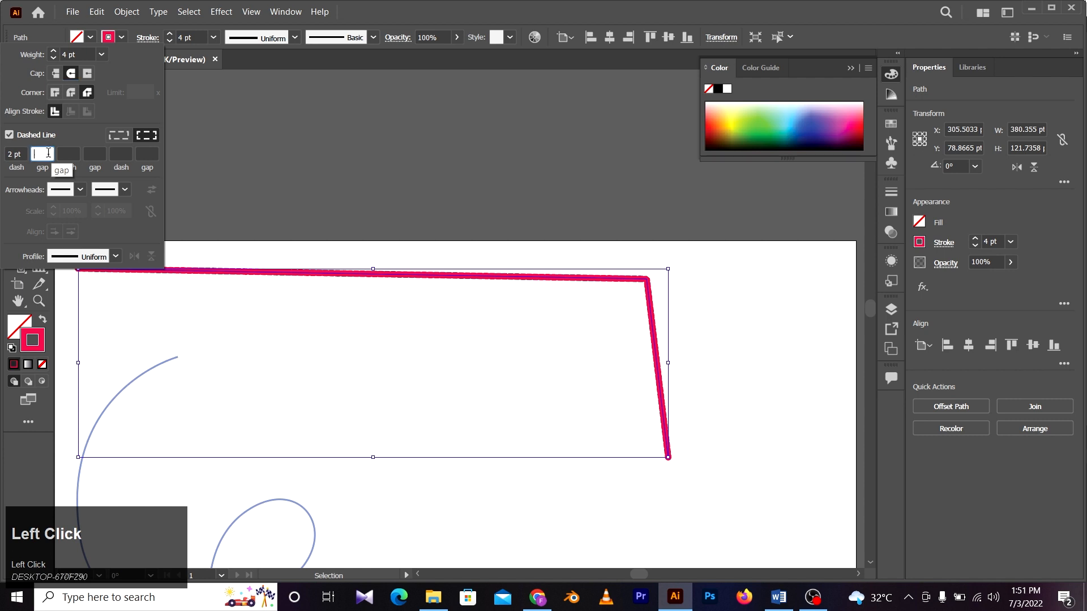
{"action": "scroll", "coordinate": [50, 151], "scroll_direction": "up", "scroll_amount": 3}
{"action": "left_click", "coordinate": [353, 203]}
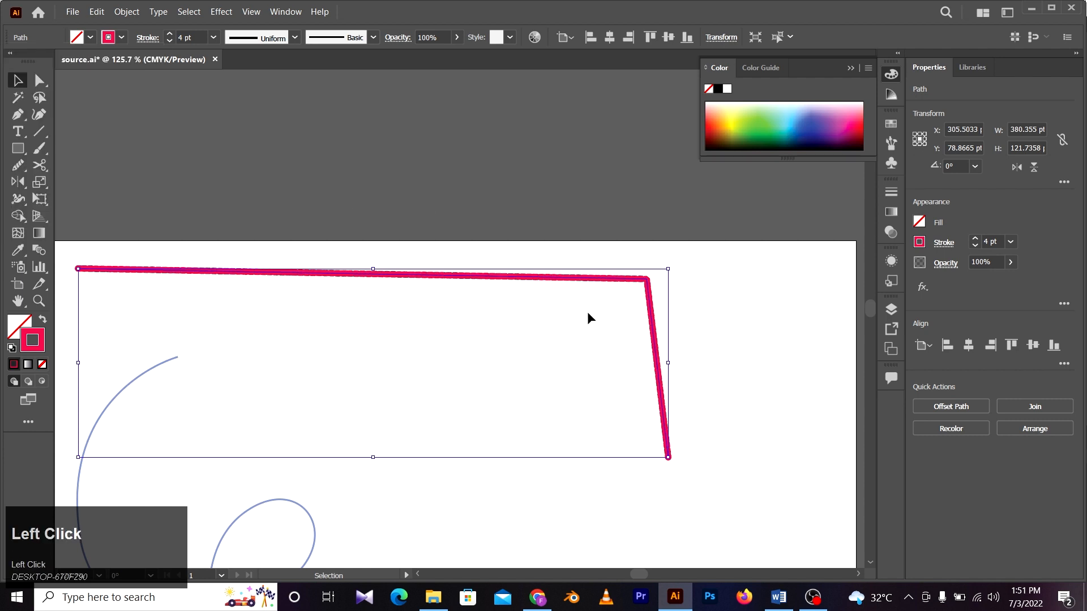
Set the gap between the red path's rounded dashes to 8 pt.
{"action": "left_click", "coordinate": [157, 41]}
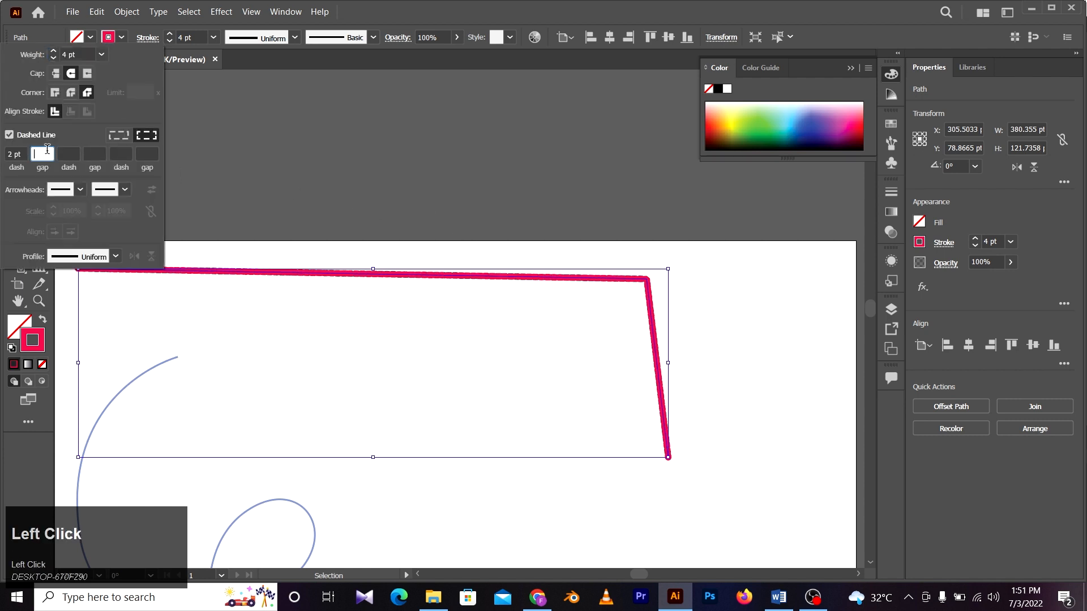
{"action": "scroll", "coordinate": [47, 151], "scroll_direction": "up", "scroll_amount": 3}
{"action": "scroll", "coordinate": [47, 151], "scroll_direction": "up", "scroll_amount": 3}
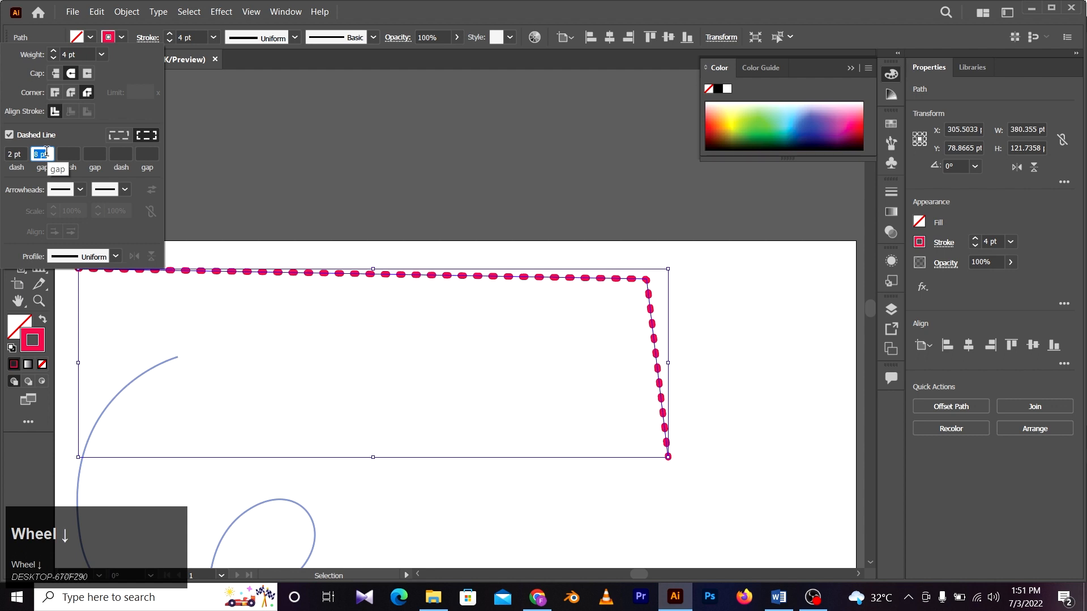
{"action": "left_click", "coordinate": [47, 152]}
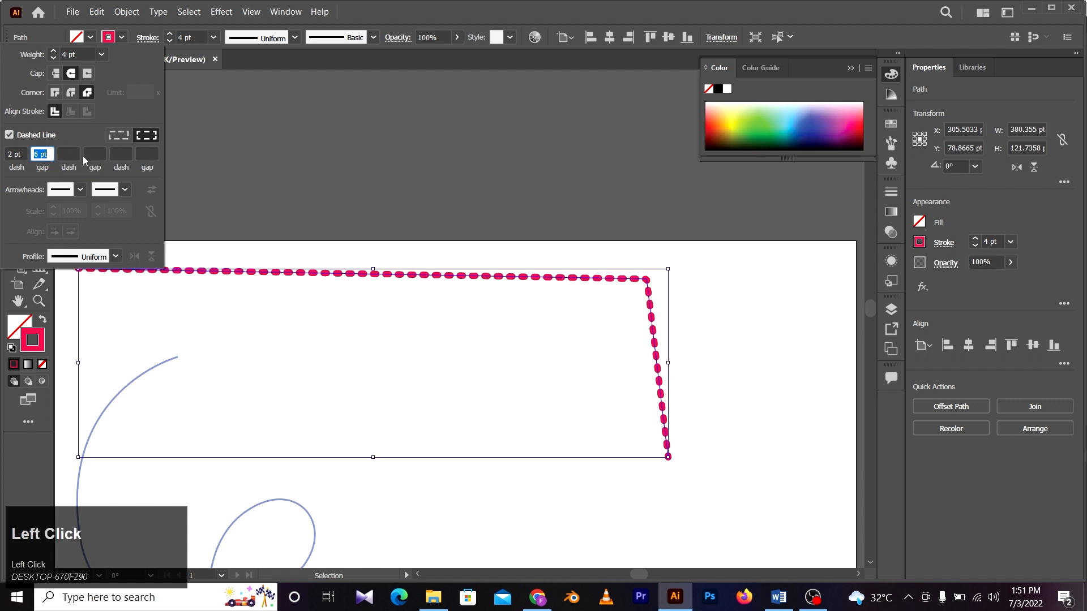
{"action": "key", "text": "BackSpace"}
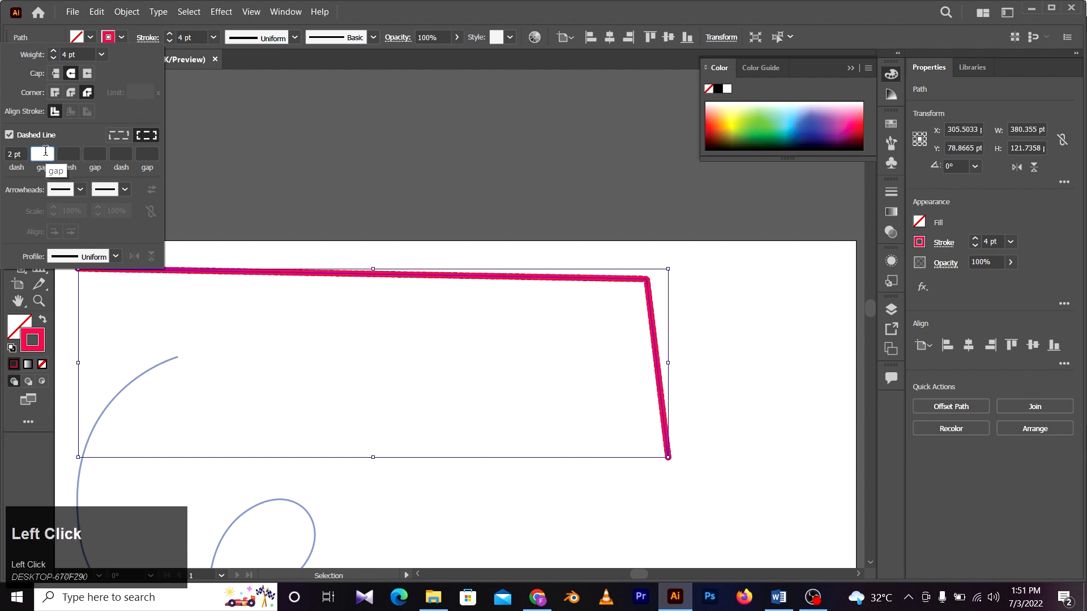
{"action": "scroll", "coordinate": [45, 152], "scroll_direction": "up", "scroll_amount": 2}
{"action": "key", "text": "Return"}
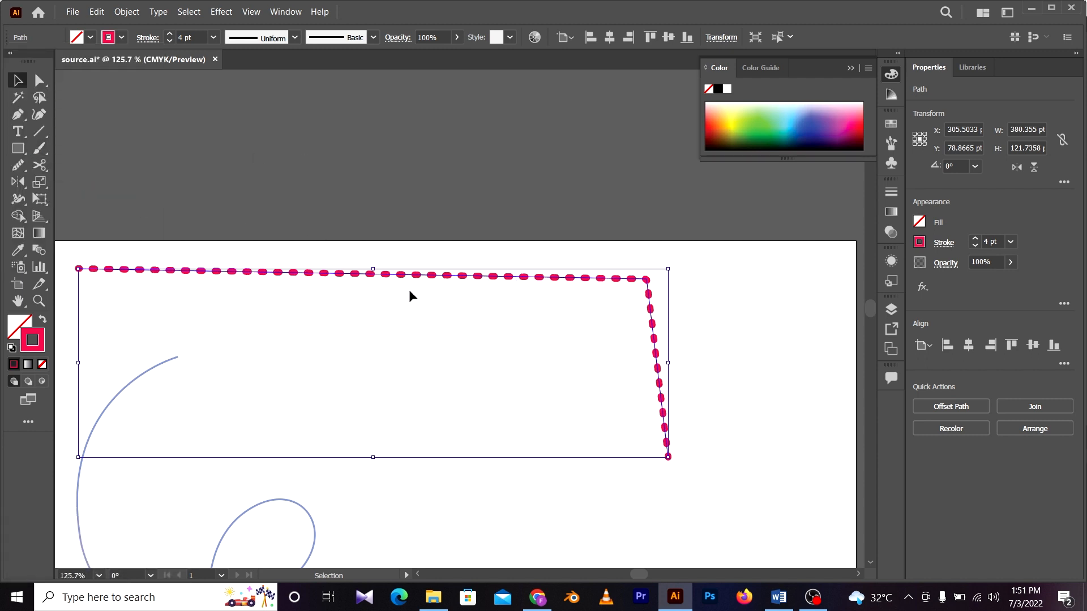
Deselect the red path and examine its rounded dashes up close.
{"action": "left_click", "coordinate": [324, 239]}
{"action": "key", "text": "z"}
{"action": "left_click_drag", "start_coordinate": [294, 269], "coordinate": [316, 280]}
{"action": "key", "text": "space"}
{"action": "left_click_drag", "start_coordinate": [521, 309], "coordinate": [575, 347]}
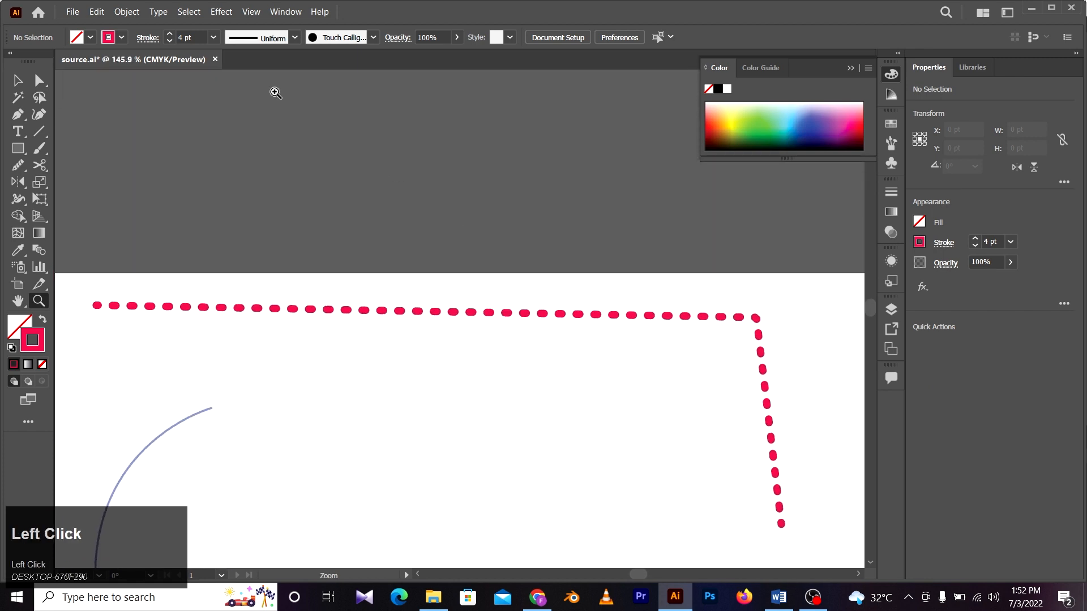
With nothing selected, add a second dash value of 1 pt in the stroke options.
{"action": "key", "text": "v"}
{"action": "left_click", "coordinate": [147, 38]}
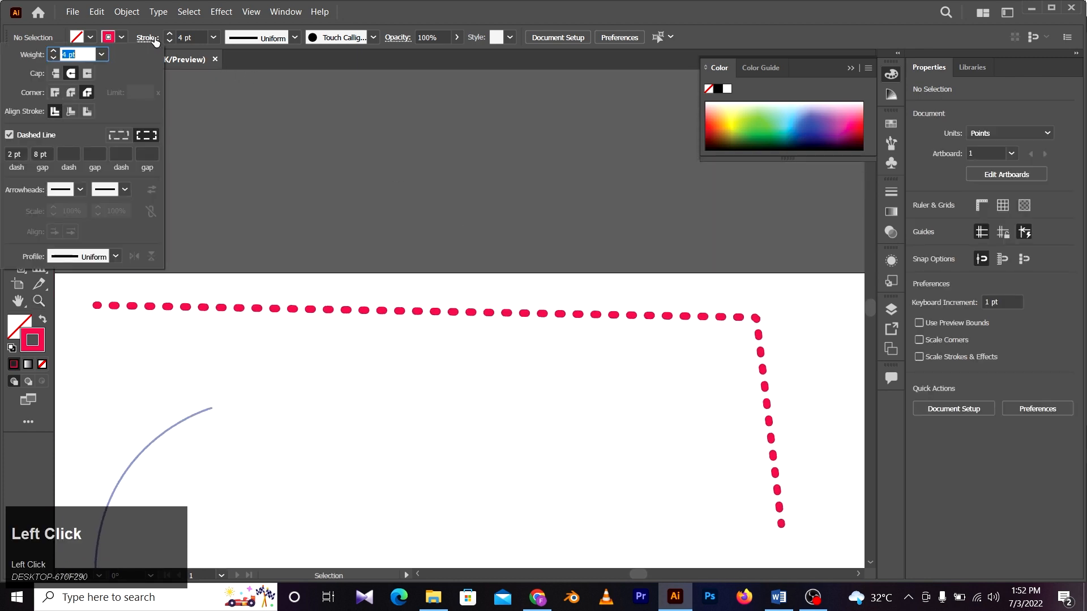
{"action": "left_click", "coordinate": [68, 154]}
{"action": "scroll", "coordinate": [67, 153], "scroll_direction": "up", "scroll_amount": 5}
{"action": "left_click", "coordinate": [92, 154]}
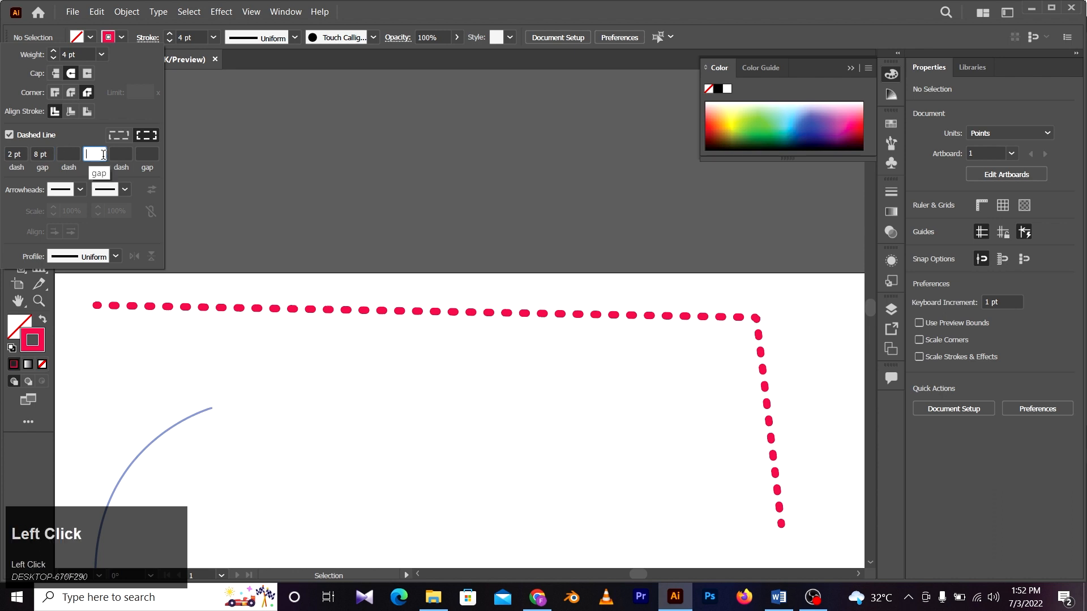
{"action": "scroll", "coordinate": [93, 154], "scroll_direction": "up", "scroll_amount": 11}
{"action": "left_click", "coordinate": [44, 152]}
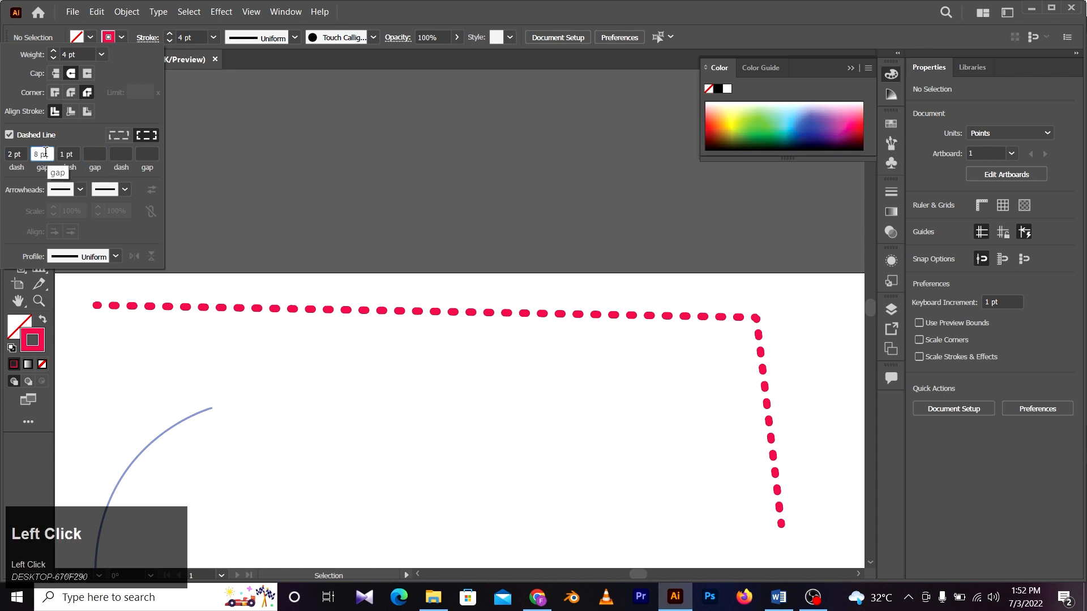
{"action": "scroll", "coordinate": [44, 153], "scroll_direction": "down", "scroll_amount": 3}
{"action": "left_click", "coordinate": [96, 154]}
{"action": "scroll", "coordinate": [97, 152], "scroll_direction": "up", "scroll_amount": 5}
Preserve exact dash and gap lengths, and set the second gap and third dash to 1 pt each.
{"action": "left_click", "coordinate": [120, 136]}
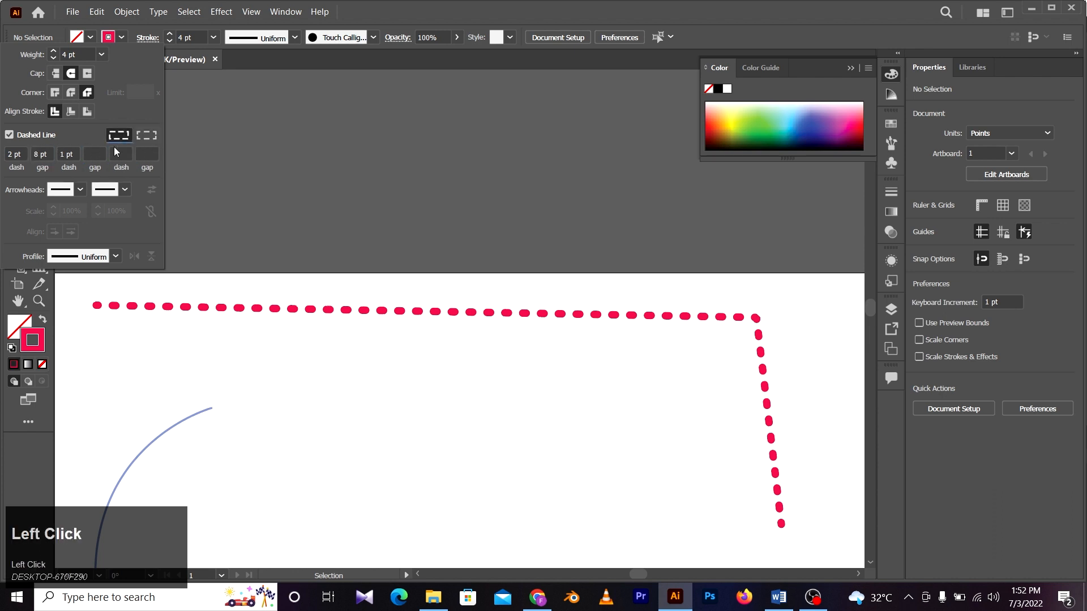
{"action": "scroll", "coordinate": [99, 152], "scroll_direction": "up", "scroll_amount": 4}
{"action": "left_click", "coordinate": [120, 154]}
{"action": "scroll", "coordinate": [120, 154], "scroll_direction": "up", "scroll_amount": 1}
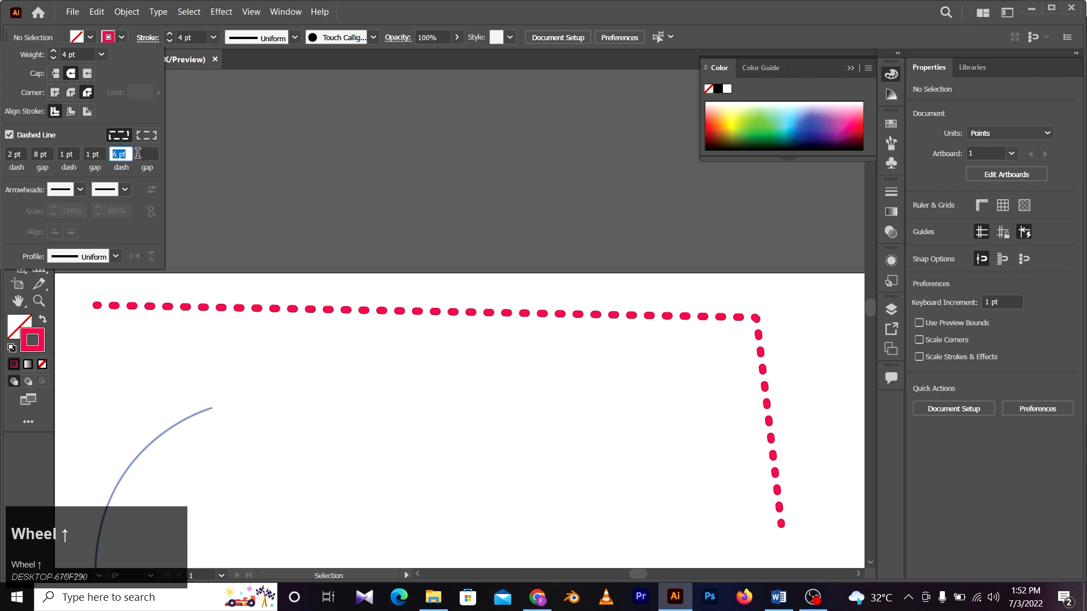
{"action": "left_click", "coordinate": [146, 153]}
{"action": "scroll", "coordinate": [145, 153], "scroll_direction": "up", "scroll_amount": 2}
{"action": "left_click", "coordinate": [125, 154]}
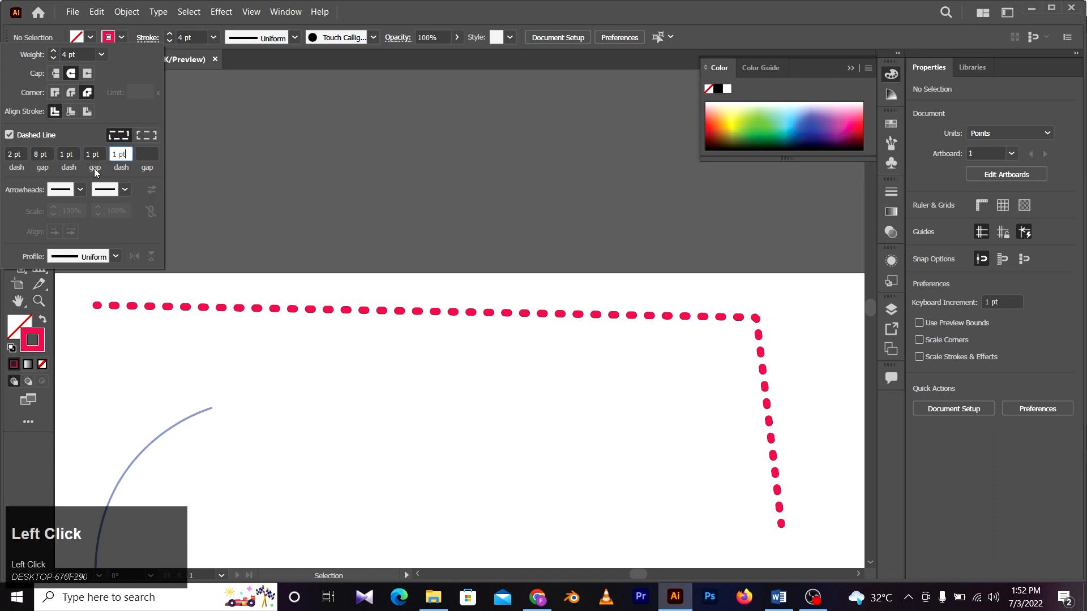
{"action": "key", "text": "Return"}
{"action": "left_click", "coordinate": [283, 207]}
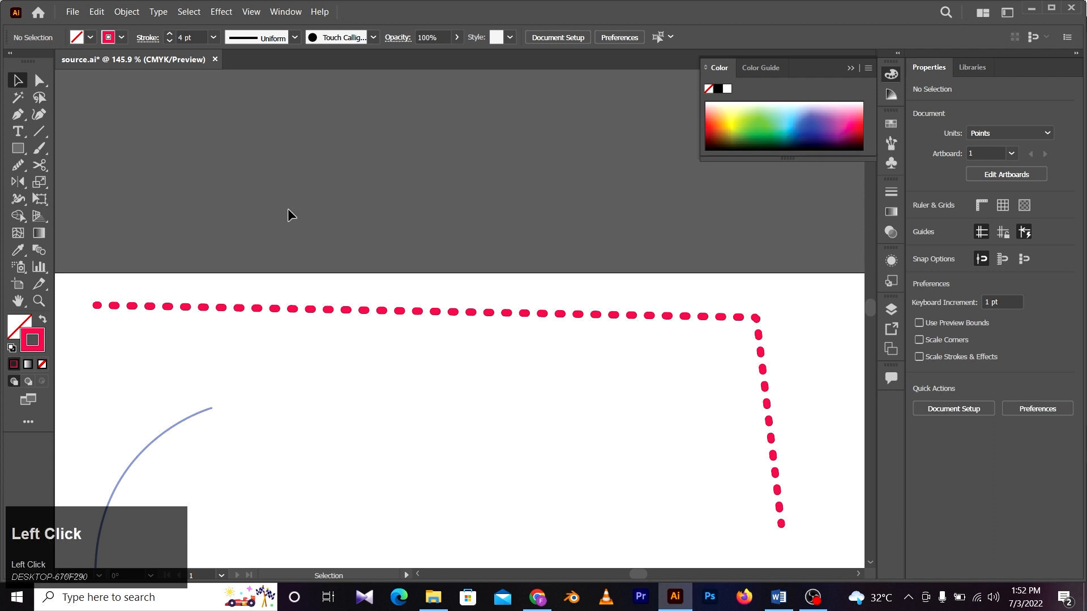
Select the red dashed path, try a 6 pt second gap in its stroke options, and set the second dash to 3 pt.
{"action": "key", "text": "v"}
{"action": "left_click", "coordinate": [381, 311]}
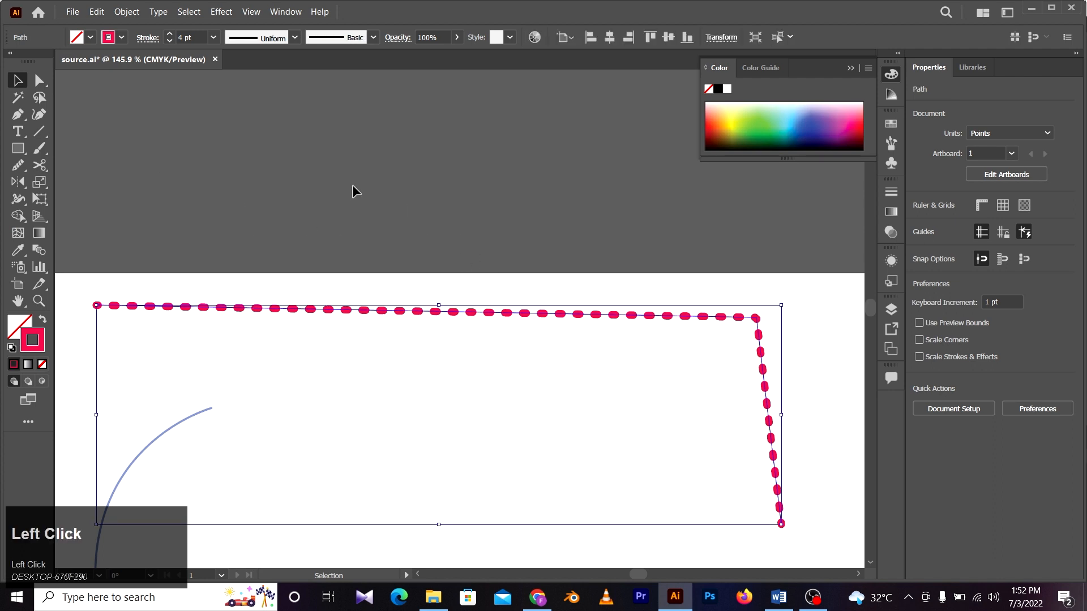
{"action": "left_click", "coordinate": [158, 40]}
{"action": "left_click", "coordinate": [66, 153]}
{"action": "scroll", "coordinate": [66, 153], "scroll_direction": "up", "scroll_amount": 7}
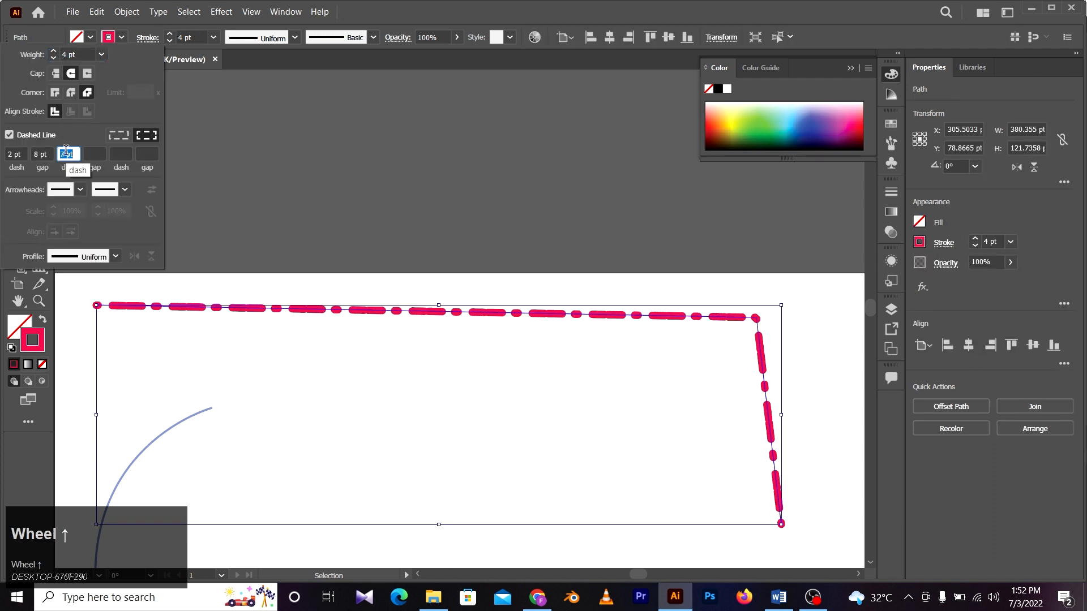
{"action": "left_click", "coordinate": [98, 155]}
{"action": "scroll", "coordinate": [97, 155], "scroll_direction": "up", "scroll_amount": 6}
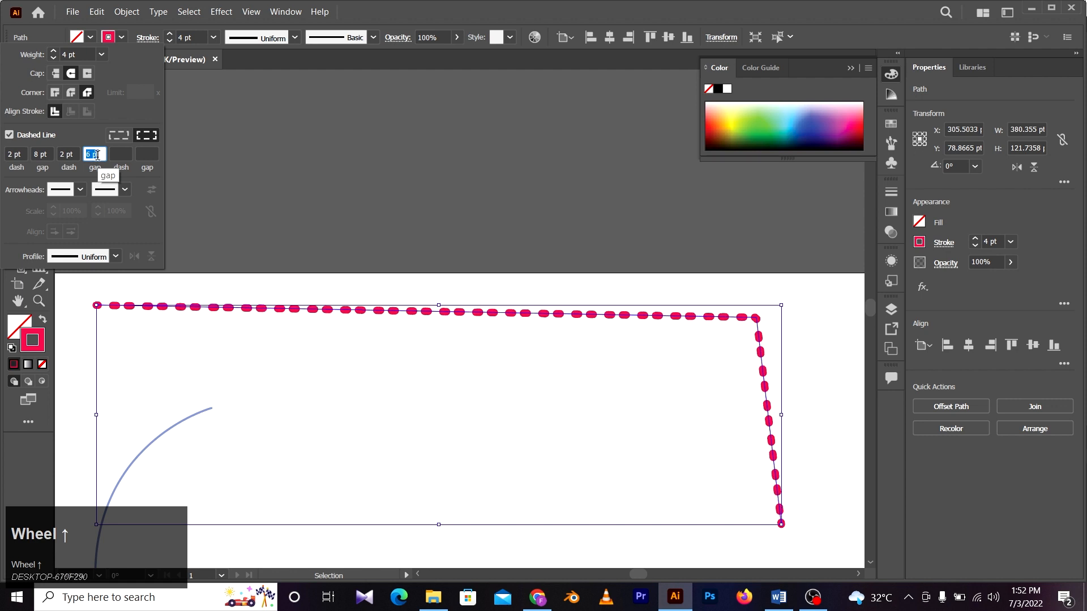
{"action": "scroll", "coordinate": [97, 154], "scroll_direction": "up", "scroll_amount": 3}
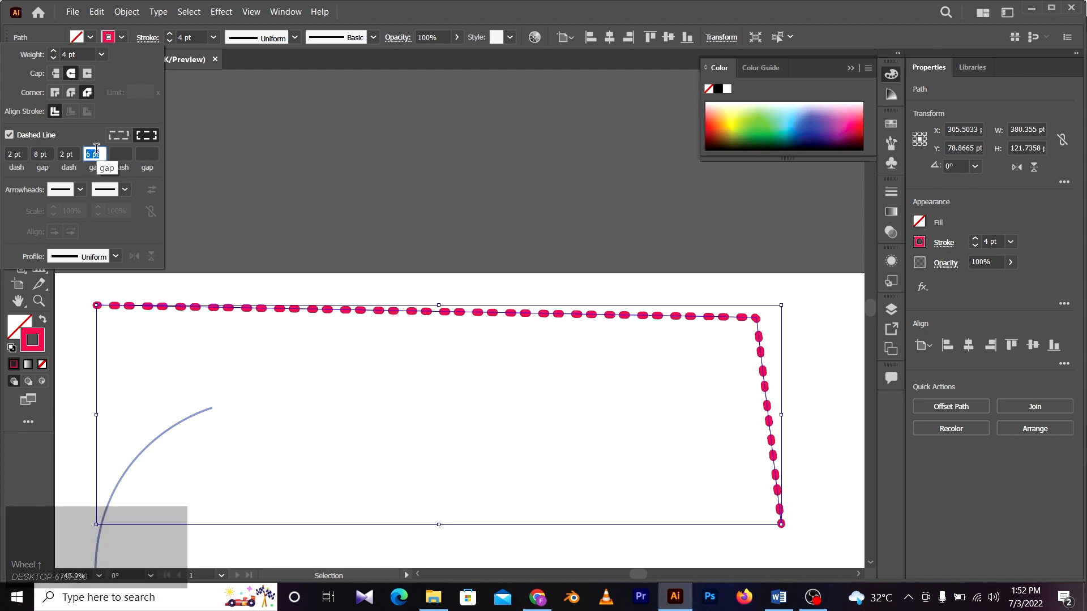
{"action": "left_click", "coordinate": [69, 151]}
{"action": "scroll", "coordinate": [68, 151], "scroll_direction": "up", "scroll_amount": 2}
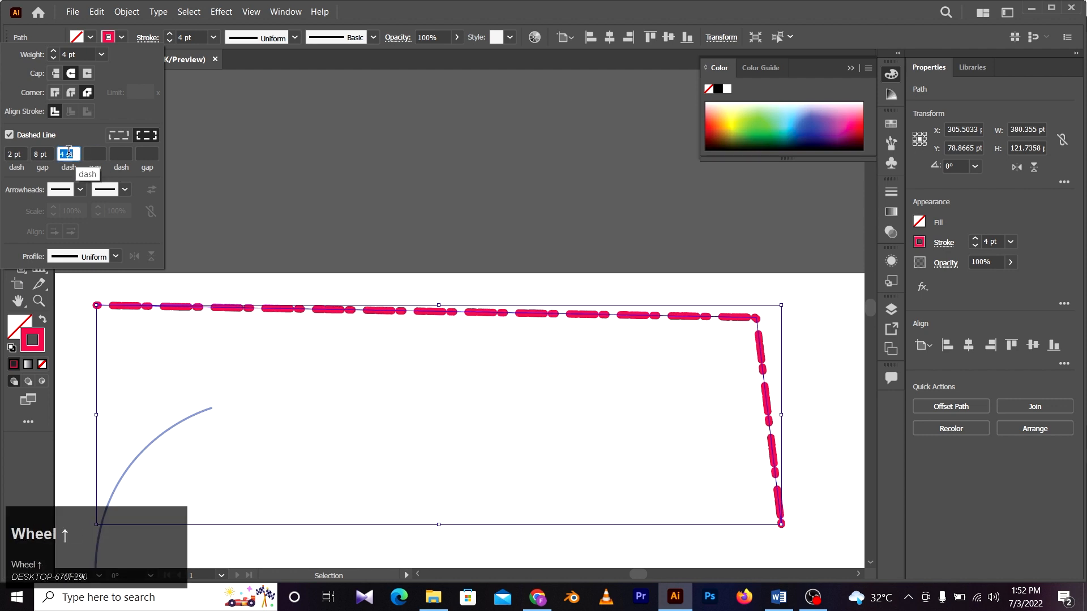
{"action": "scroll", "coordinate": [68, 150], "scroll_direction": "down", "scroll_amount": 1}
Try a much wider second gap between the red path's dashes.
{"action": "left_click", "coordinate": [91, 154]}
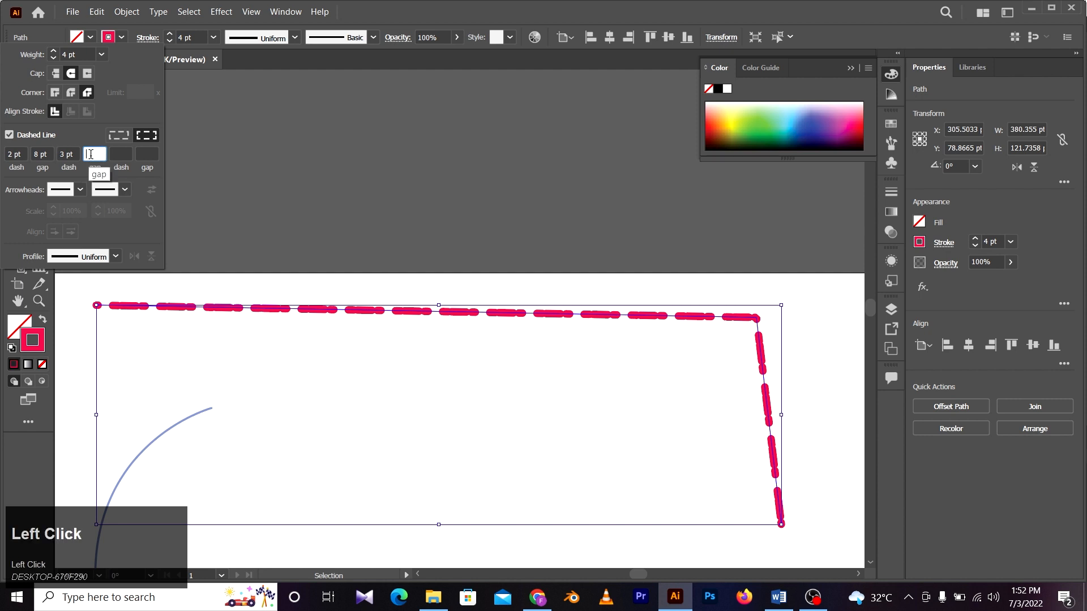
{"action": "scroll", "coordinate": [91, 154], "scroll_direction": "up", "scroll_amount": 3}
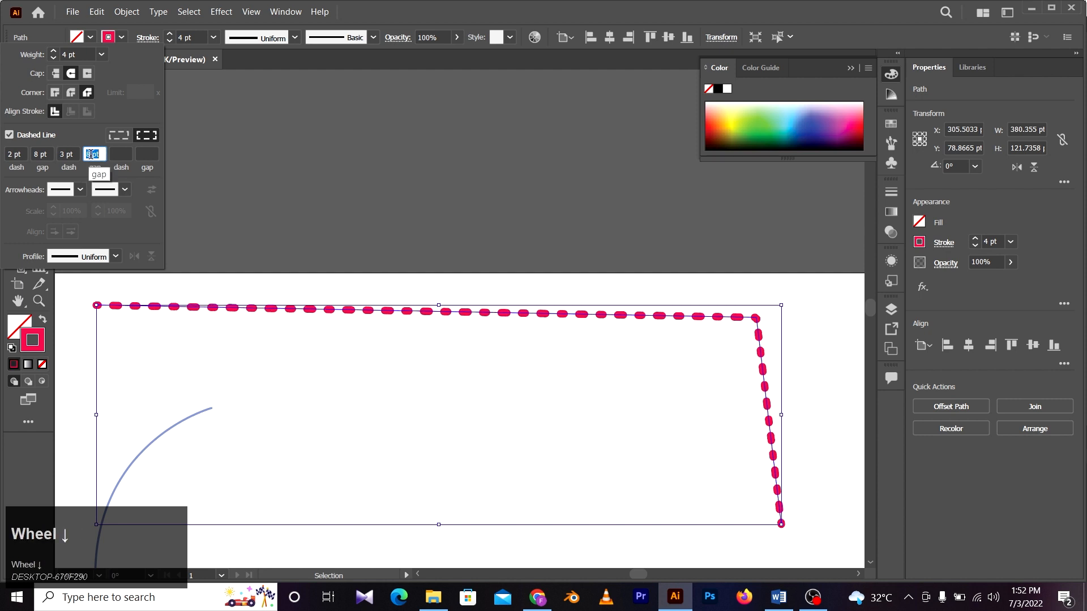
{"action": "scroll", "coordinate": [91, 154], "scroll_direction": "up", "scroll_amount": 8}
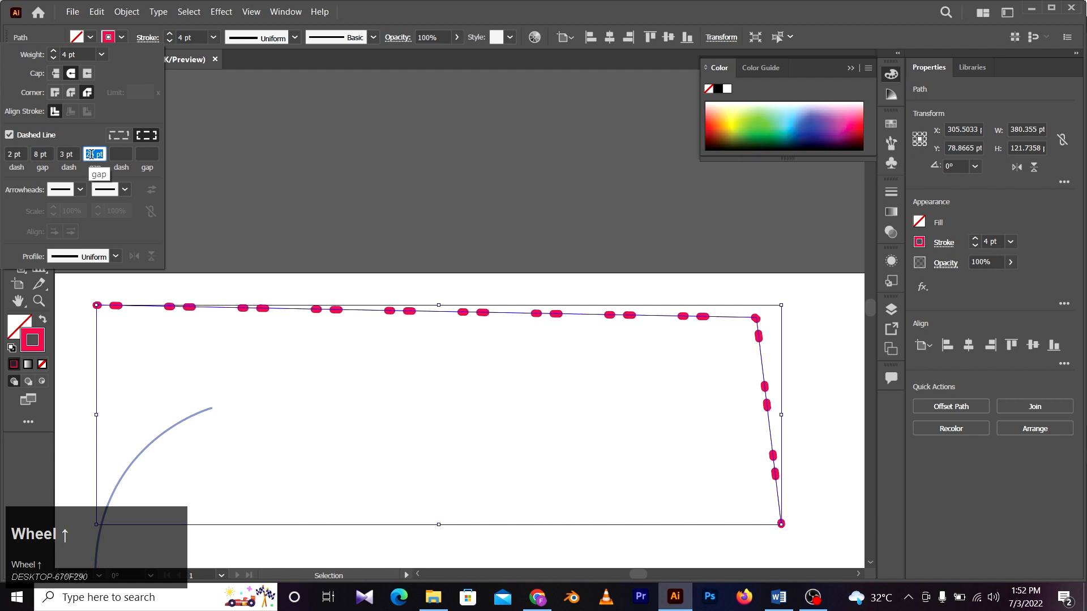
Set the red path's second gap to 3 pt, third dash to 7 pt and third gap to 18 pt.
{"action": "left_click", "coordinate": [121, 155]}
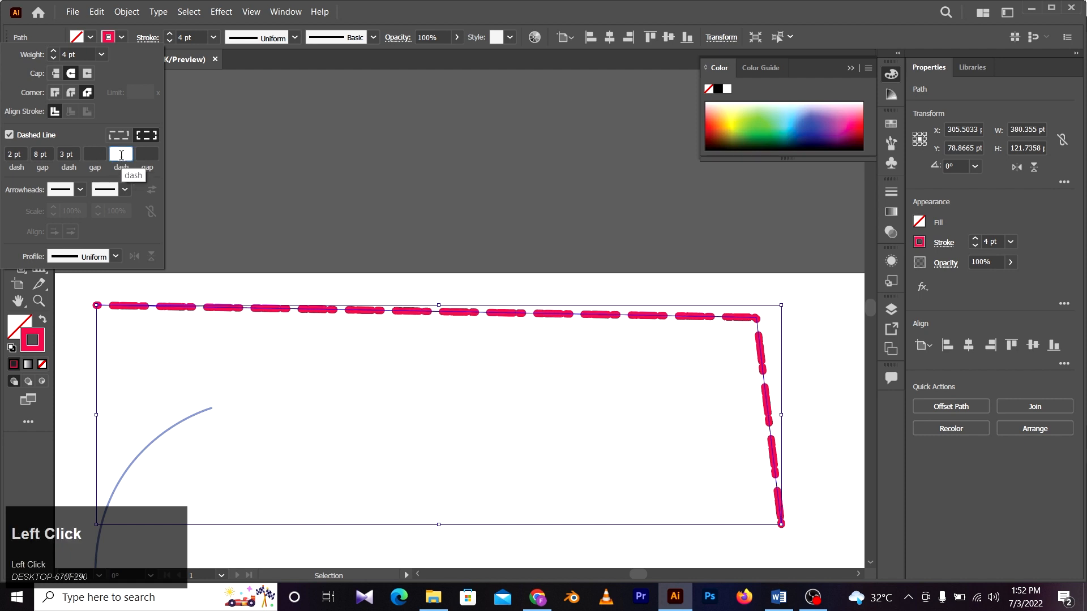
{"action": "scroll", "coordinate": [121, 155], "scroll_direction": "up", "scroll_amount": 5}
{"action": "scroll", "coordinate": [147, 154], "scroll_direction": "up", "scroll_amount": 3}
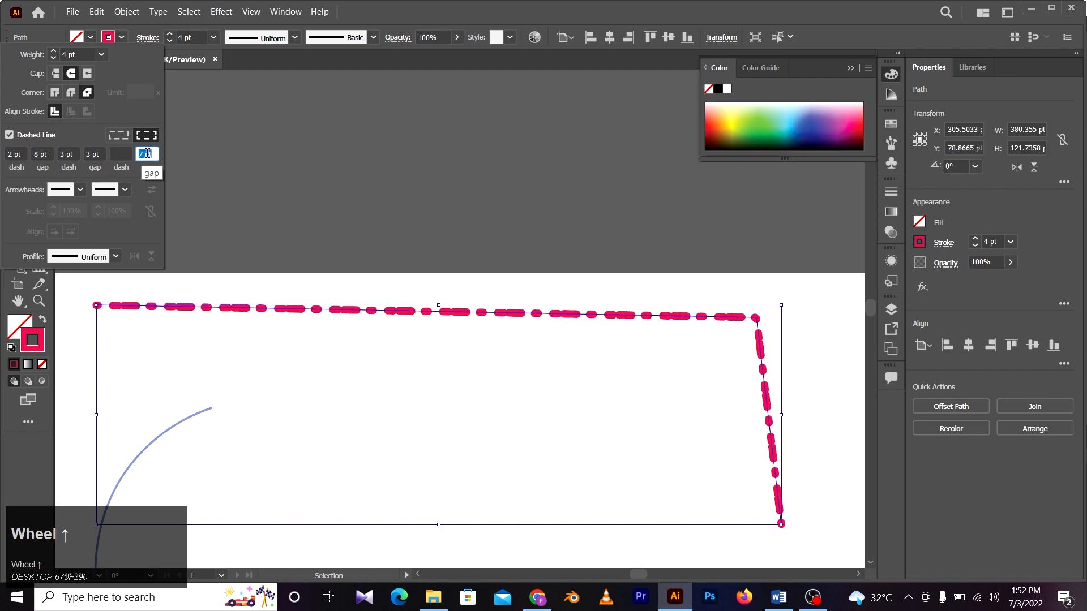
{"action": "scroll", "coordinate": [147, 153], "scroll_direction": "up", "scroll_amount": 2}
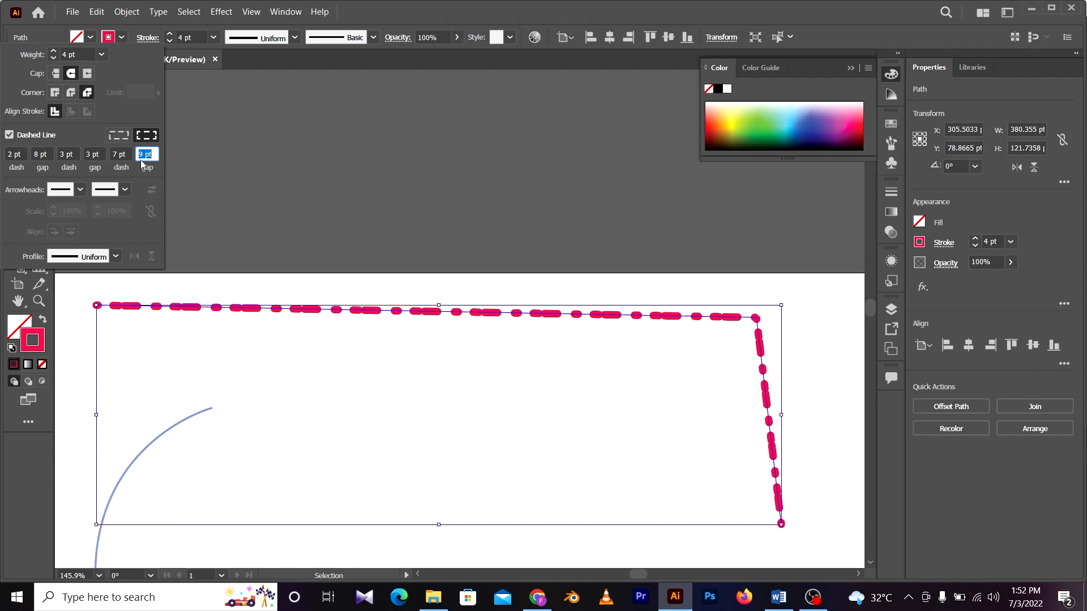
{"action": "scroll", "coordinate": [150, 154], "scroll_direction": "up", "scroll_amount": 9}
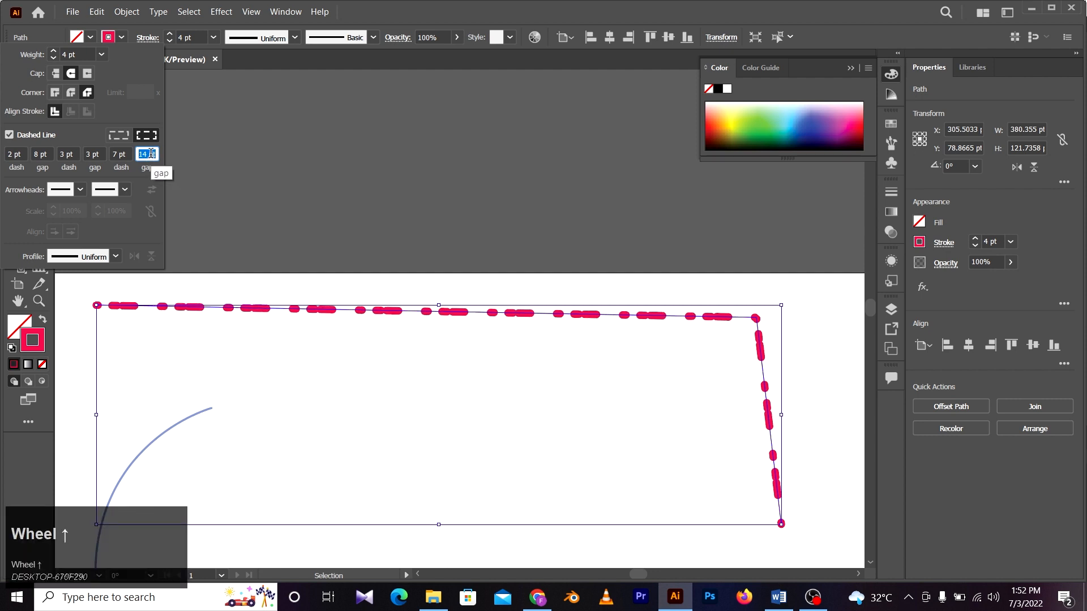
{"action": "key", "text": "Return"}
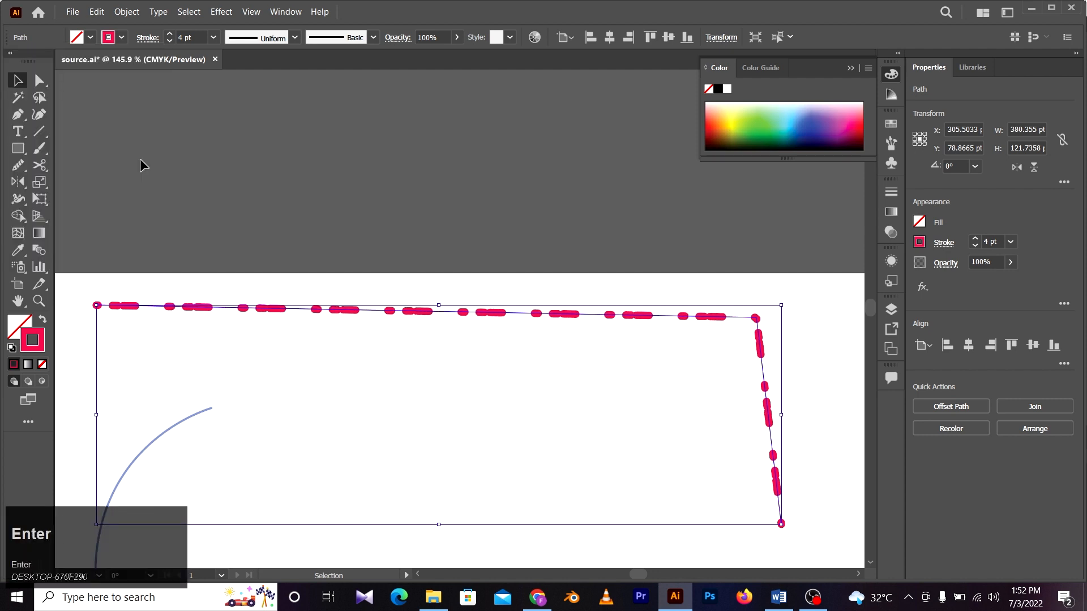
Deselect the red path and examine its varied dash pattern at different magnifications.
{"action": "left_click", "coordinate": [216, 172]}
{"action": "key", "text": "z"}
{"action": "left_click_drag", "start_coordinate": [548, 328], "coordinate": [501, 340]}
{"action": "key", "text": "space"}
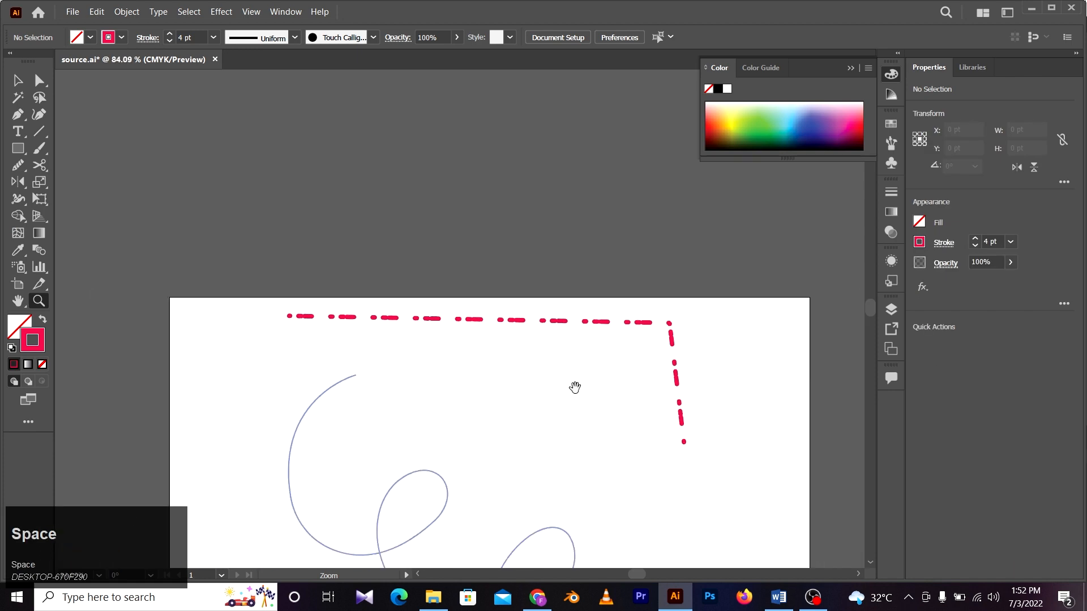
{"action": "left_click_drag", "start_coordinate": [575, 388], "coordinate": [516, 369]}
{"action": "key", "text": "z"}
{"action": "left_click_drag", "start_coordinate": [614, 306], "coordinate": [655, 320]}
{"action": "key", "text": "space"}
{"action": "left_click_drag", "start_coordinate": [471, 373], "coordinate": [506, 355]}
{"action": "left_click_drag", "start_coordinate": [466, 321], "coordinate": [417, 275]}
Select the red path, view its width profiles keeping Uniform, and look over the available brushes.
{"action": "key", "text": "v"}
{"action": "left_click", "coordinate": [441, 294]}
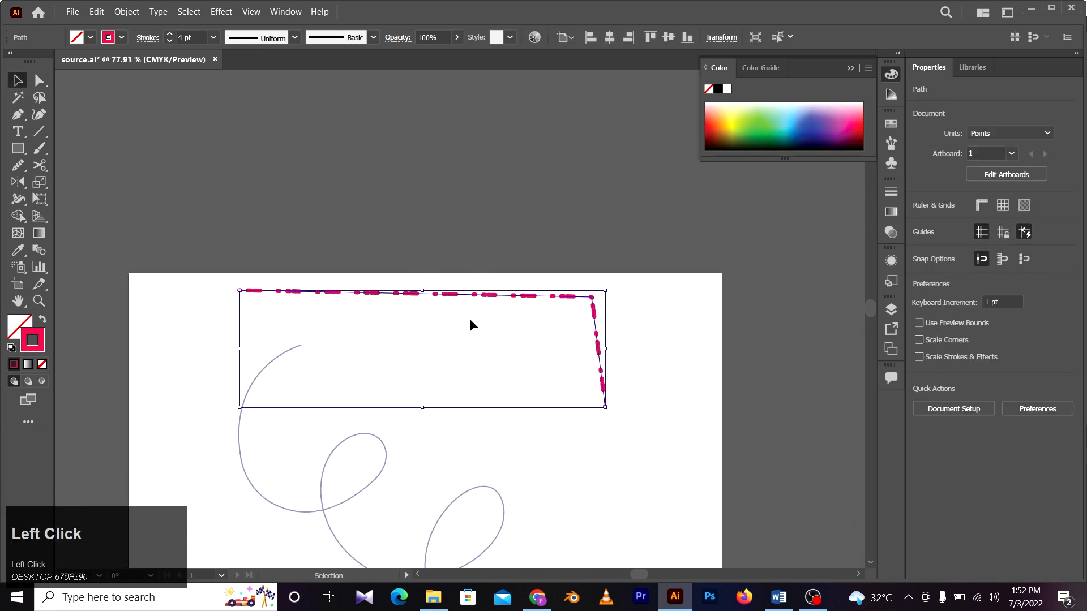
{"action": "left_click", "coordinate": [278, 39]}
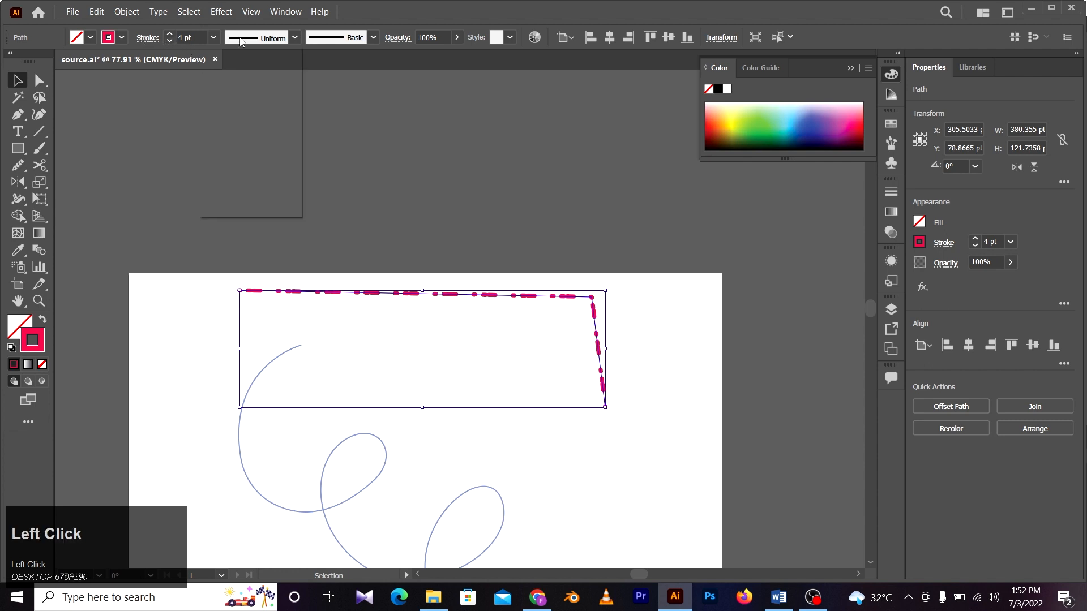
{"action": "left_click", "coordinate": [319, 41]}
{"action": "left_click", "coordinate": [288, 37]}
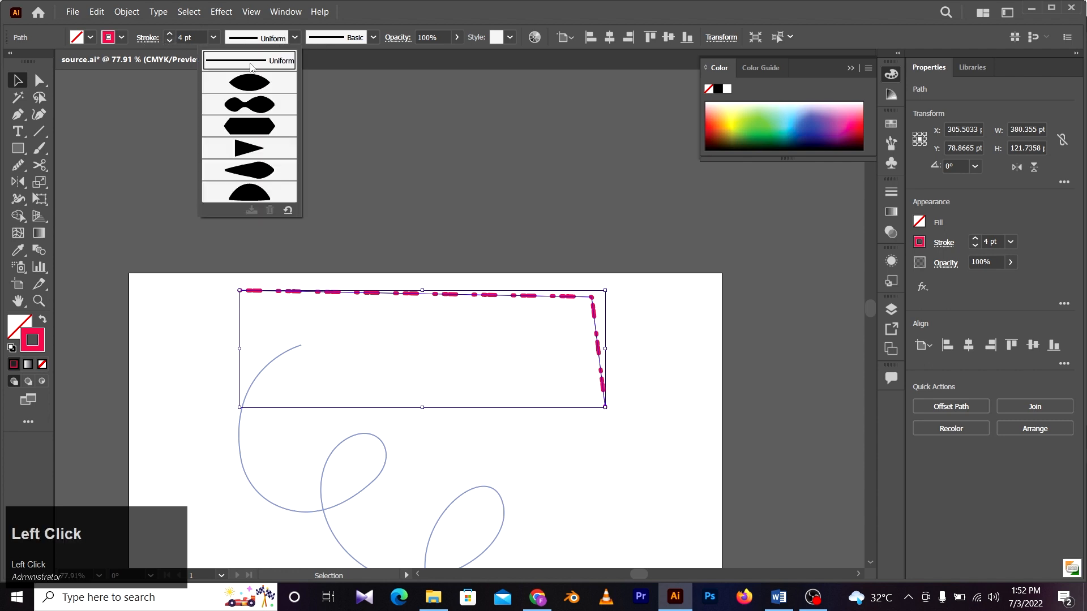
{"action": "left_click", "coordinate": [252, 63]}
{"action": "left_click", "coordinate": [319, 38]}
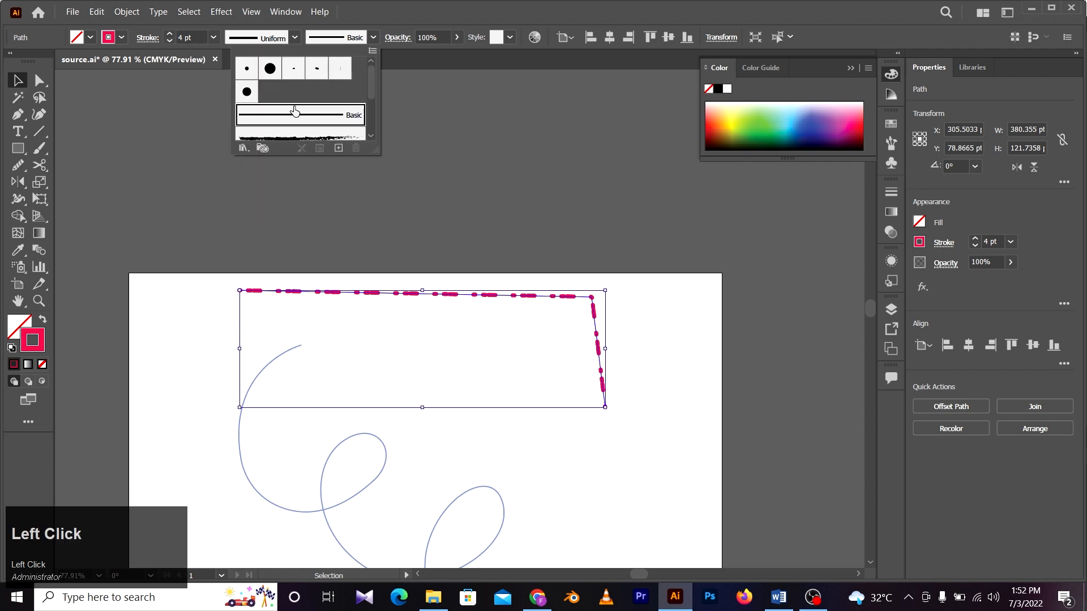
Turn the red path's dashed line off to compare it with a solid stroke, and turn it back on.
{"action": "left_click", "coordinate": [146, 37]}
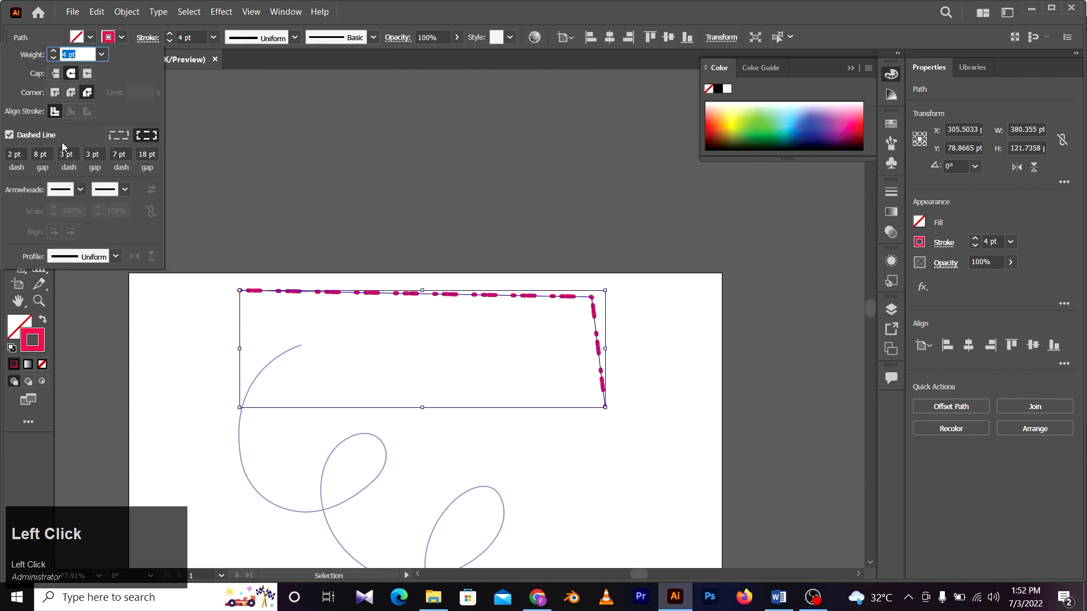
{"action": "left_click", "coordinate": [9, 135]}
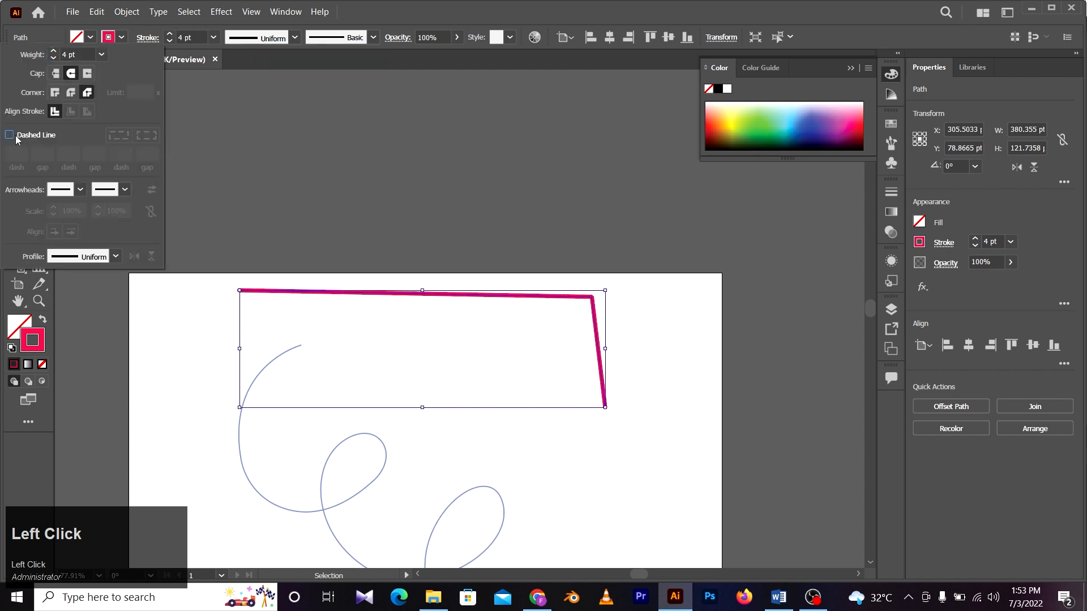
{"action": "left_click", "coordinate": [17, 137]}
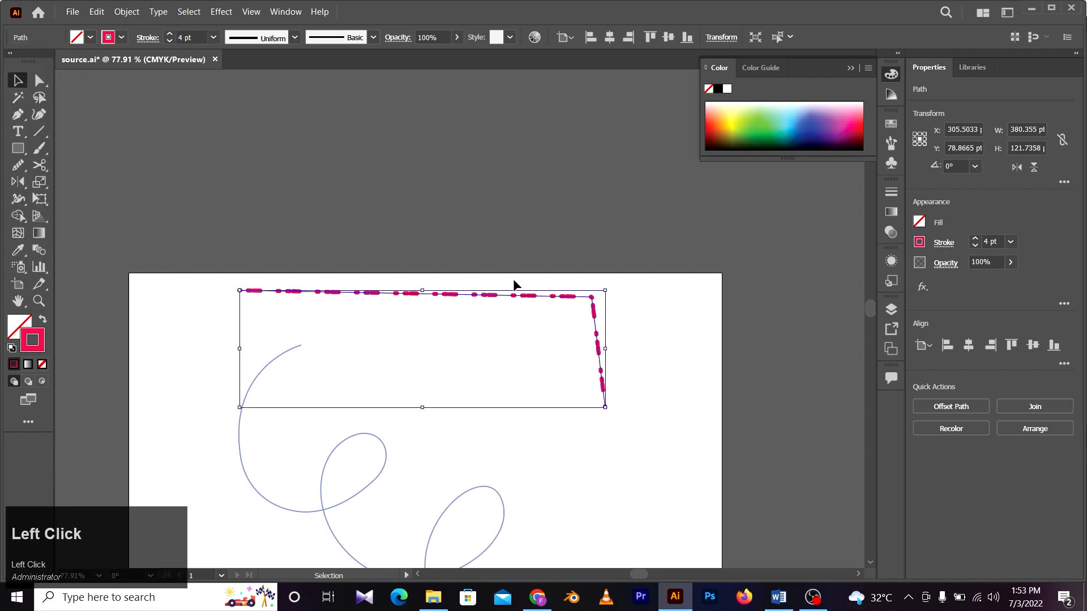
Inspect the selected red path's dashes up close and return to a wider view of the artboard.
{"action": "key", "text": "z"}
{"action": "left_click", "coordinate": [463, 305]}
{"action": "key", "text": "z"}
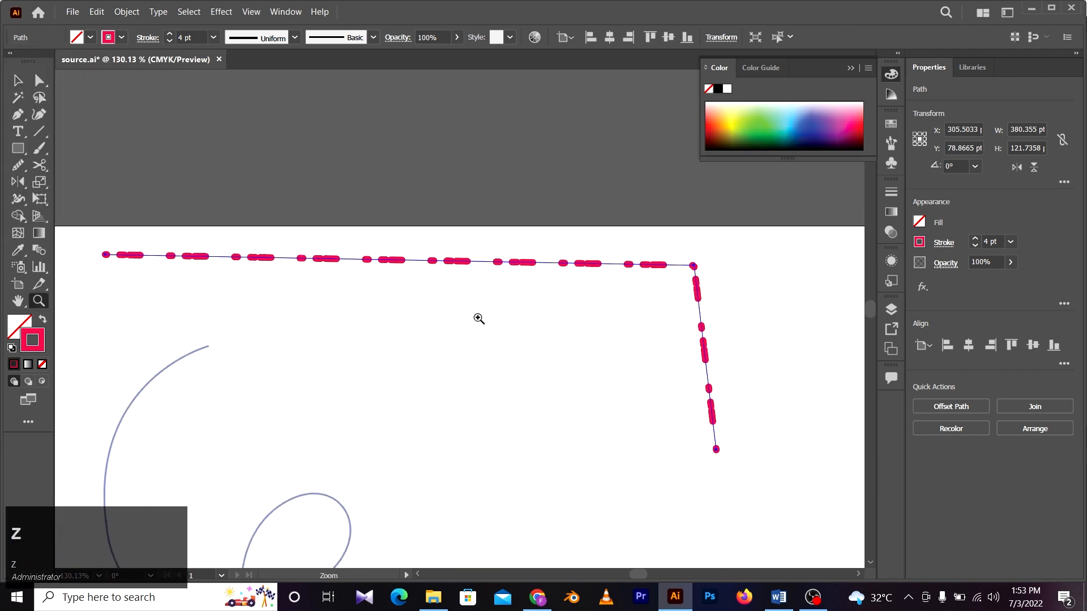
{"action": "left_click_drag", "start_coordinate": [476, 316], "coordinate": [451, 308]}
{"action": "key", "text": "v"}
{"action": "left_click_drag", "start_coordinate": [578, 323], "coordinate": [571, 292]}
{"action": "key", "text": "z"}
{"action": "left_click_drag", "start_coordinate": [529, 300], "coordinate": [497, 292]}
{"action": "left_click_drag", "start_coordinate": [491, 320], "coordinate": [485, 307]}
{"action": "key", "text": "v"}
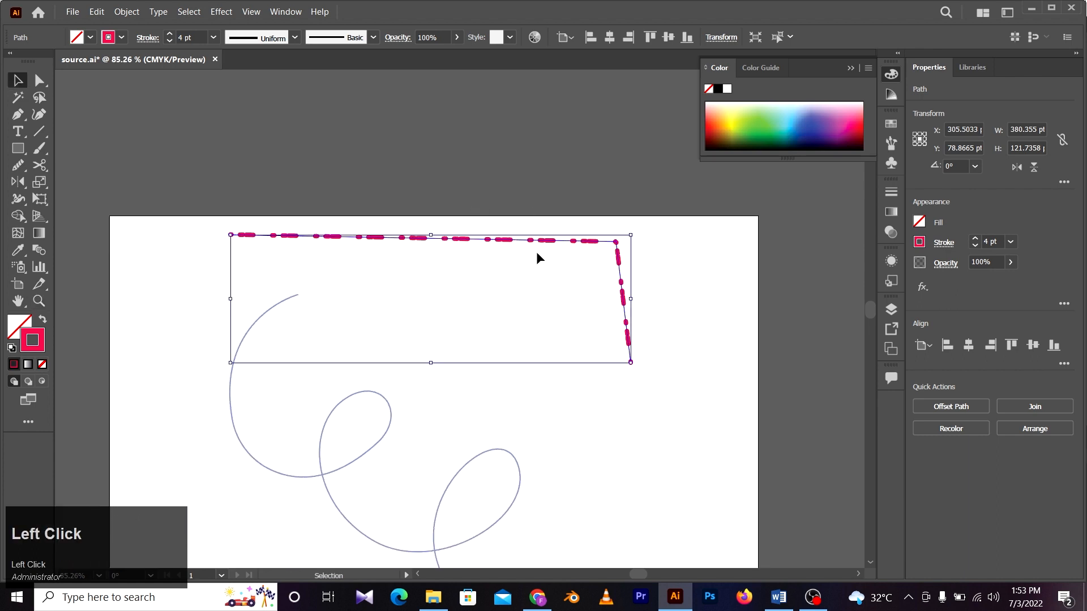
Delete the red dashed path and undo the deletion.
{"action": "key", "text": "Delete"}
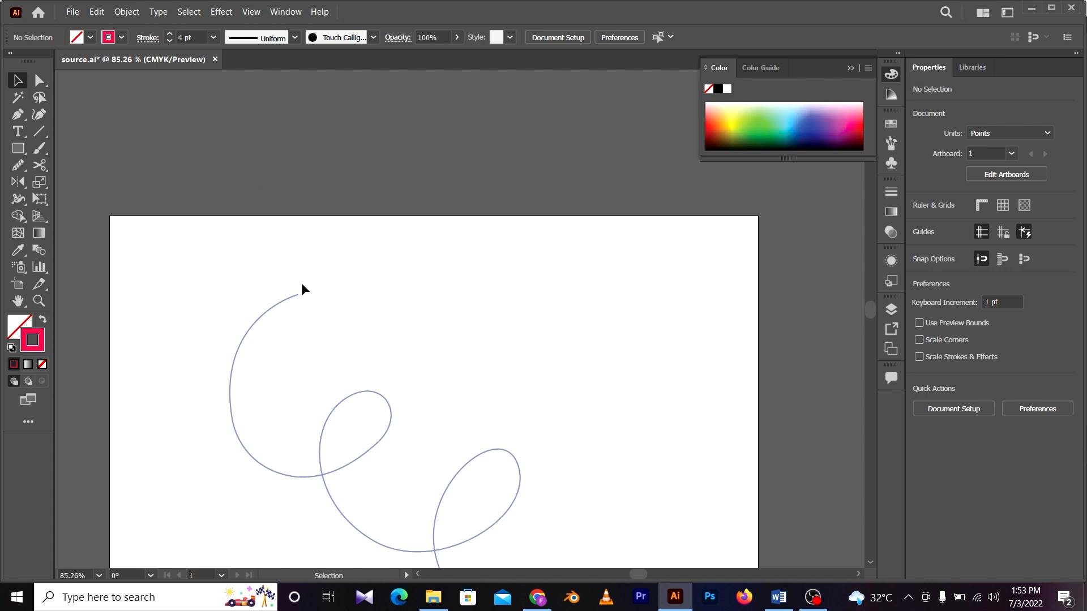
{"action": "left_click_drag", "start_coordinate": [302, 283], "coordinate": [246, 315]}
{"action": "key", "text": "ctrl+z"}
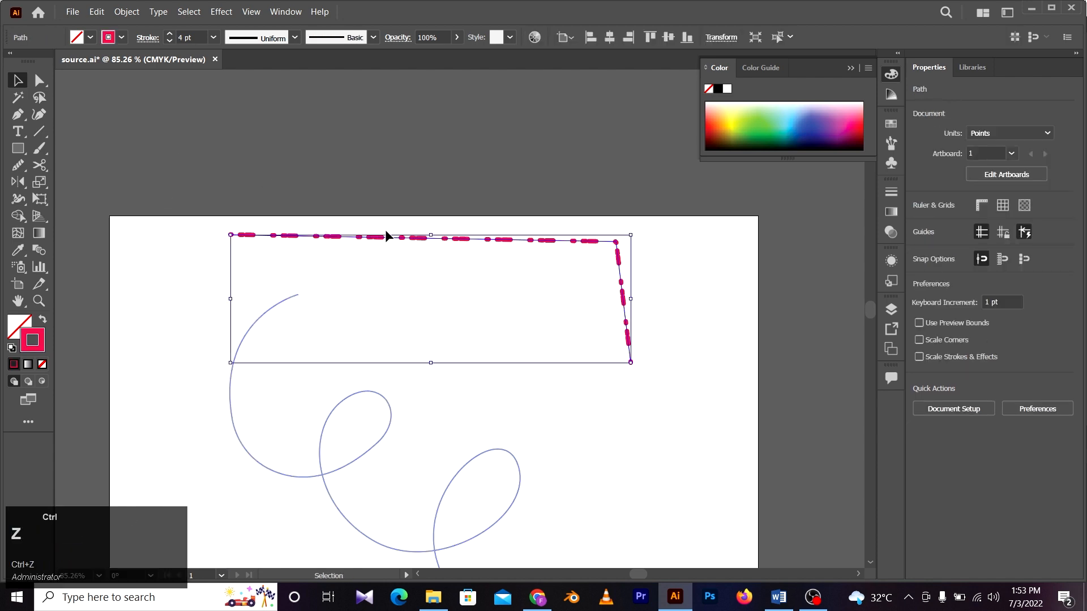
Try the double-bulge width profile on the red dashed path, apply the single-bulge profile tapering at both ends, and deselect it.
{"action": "left_click", "coordinate": [459, 225]}
{"action": "left_click", "coordinate": [449, 235]}
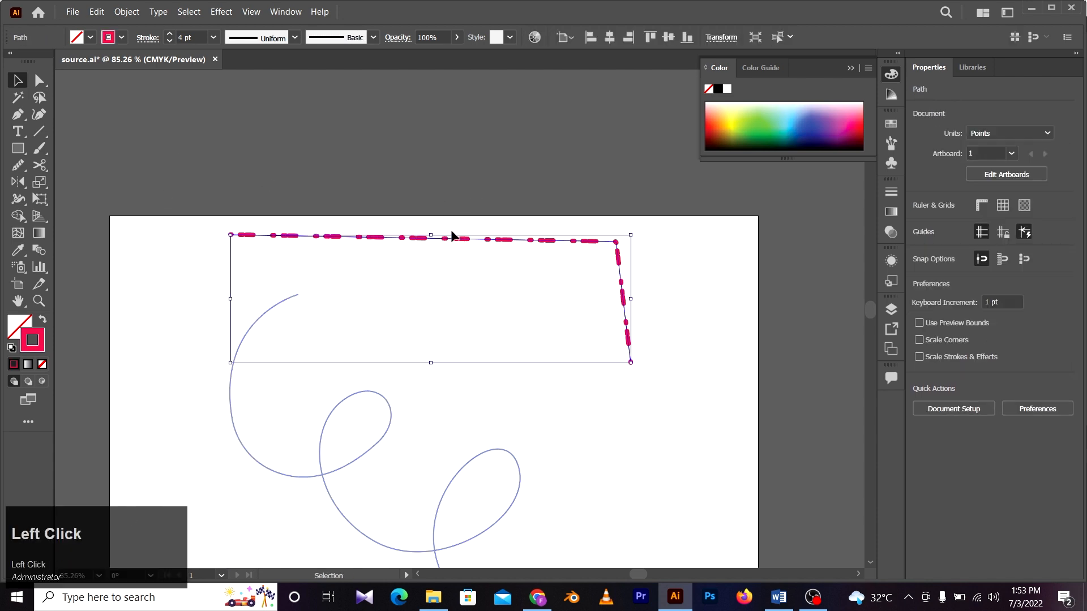
{"action": "left_click", "coordinate": [271, 40]}
{"action": "left_click", "coordinate": [250, 104]}
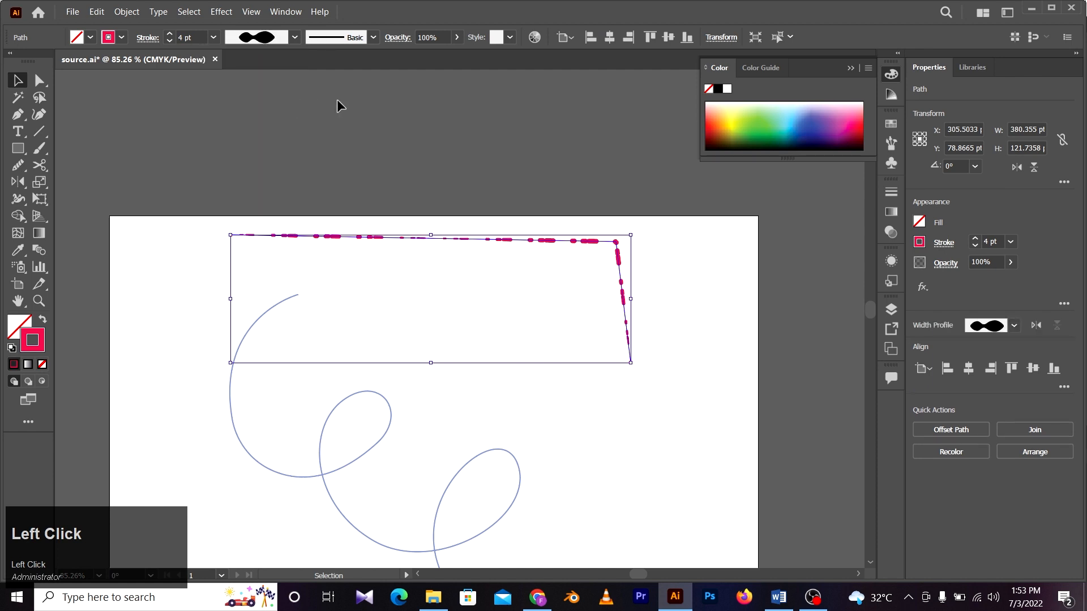
{"action": "left_click", "coordinate": [259, 42]}
{"action": "left_click", "coordinate": [249, 81]}
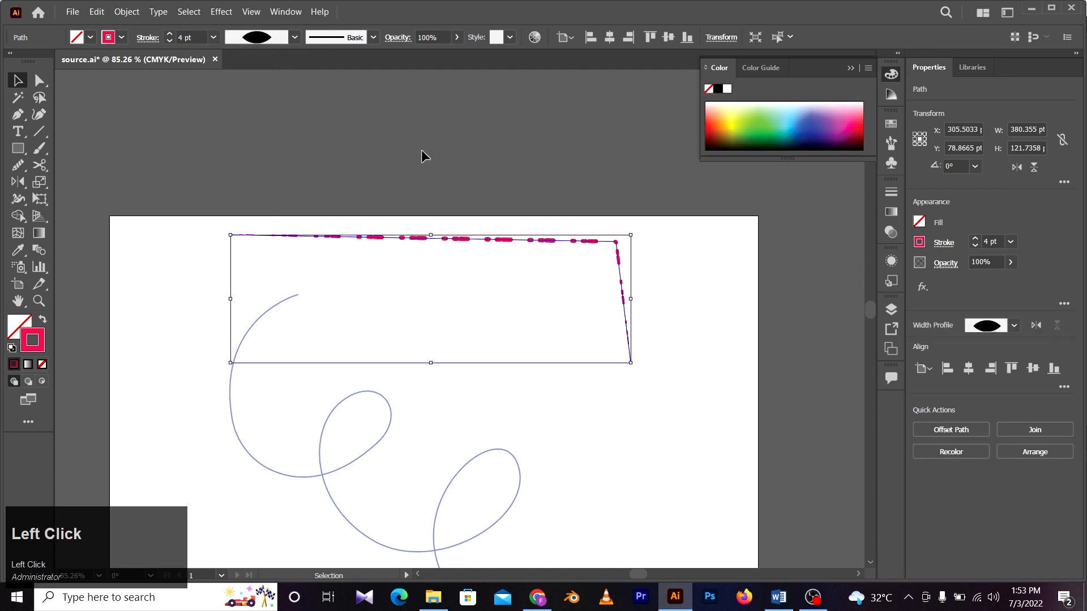
{"action": "left_click", "coordinate": [561, 199]}
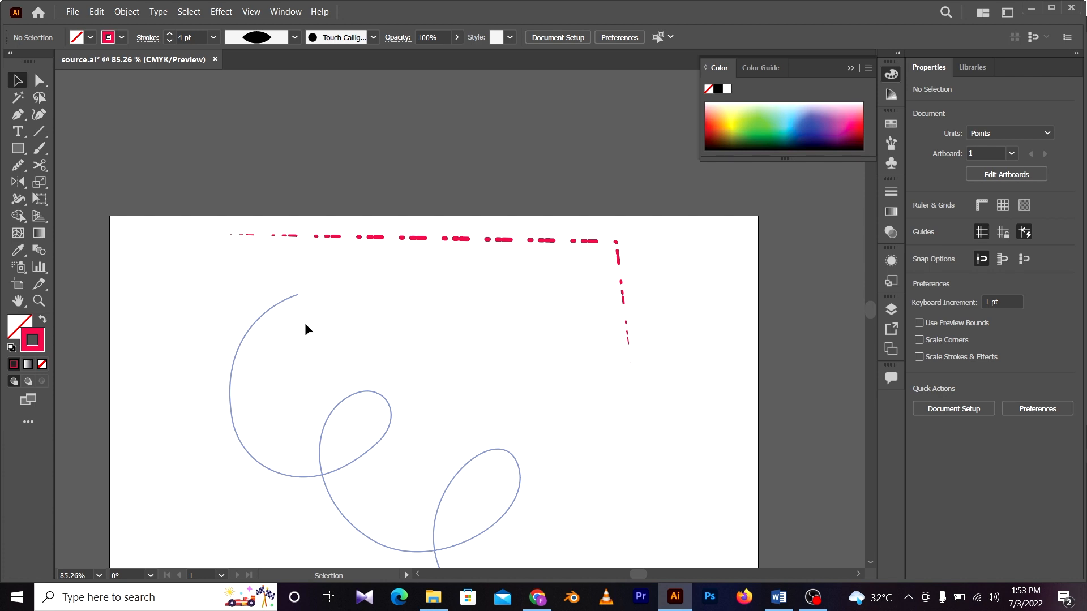
Select the blue looping curve and widen its upper starting end to about 6.6 pt with the Width tool.
{"action": "key", "text": "space"}
{"action": "left_click_drag", "start_coordinate": [376, 323], "coordinate": [397, 287]}
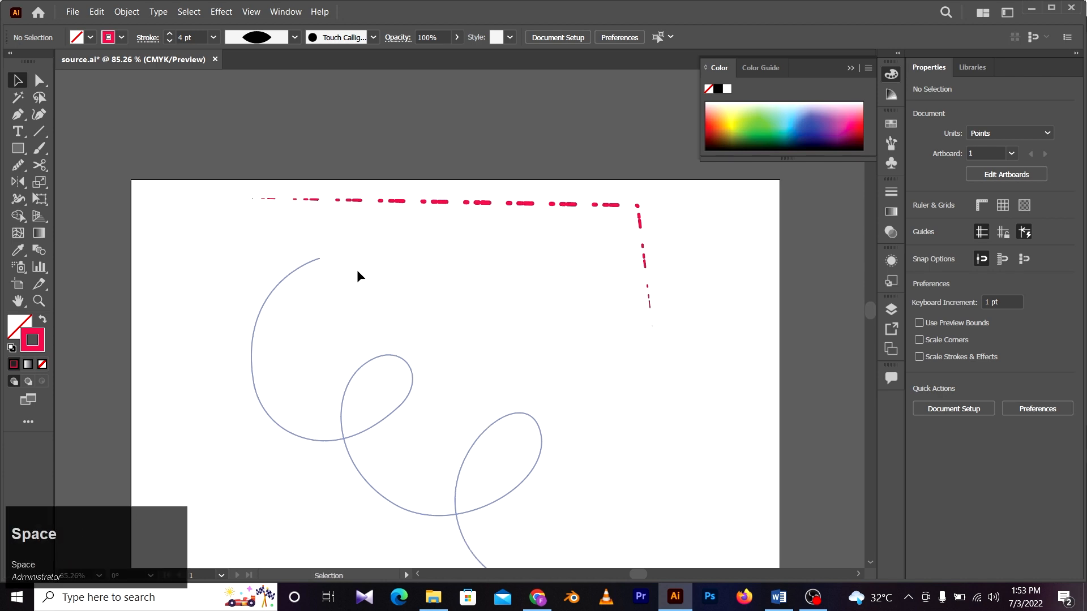
{"action": "left_click", "coordinate": [243, 361]}
{"action": "key", "text": "space"}
{"action": "left_click_drag", "start_coordinate": [319, 390], "coordinate": [308, 289]}
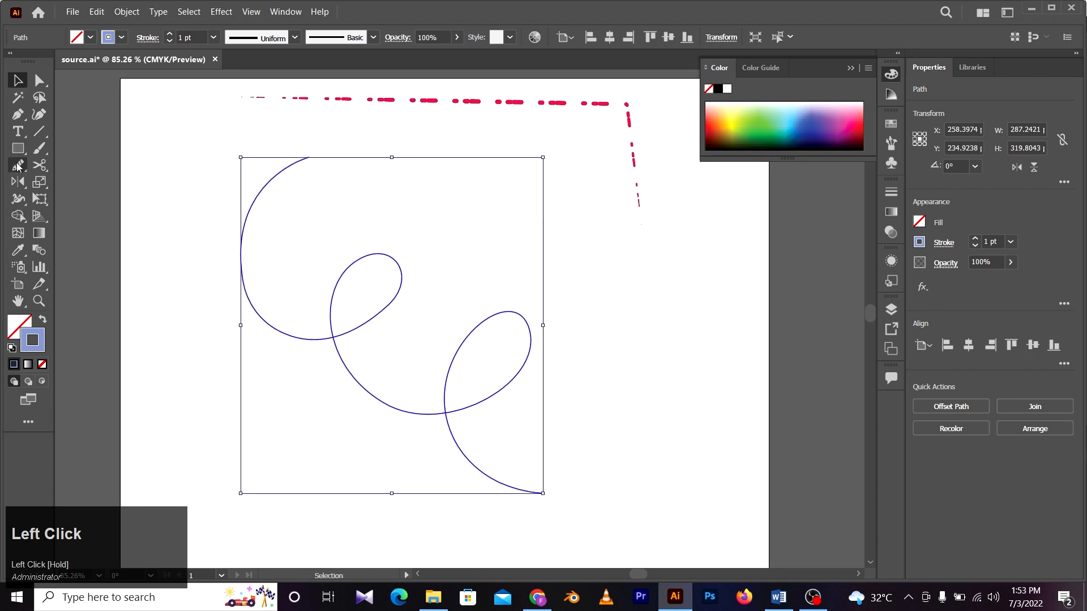
{"action": "left_click", "coordinate": [17, 199]}
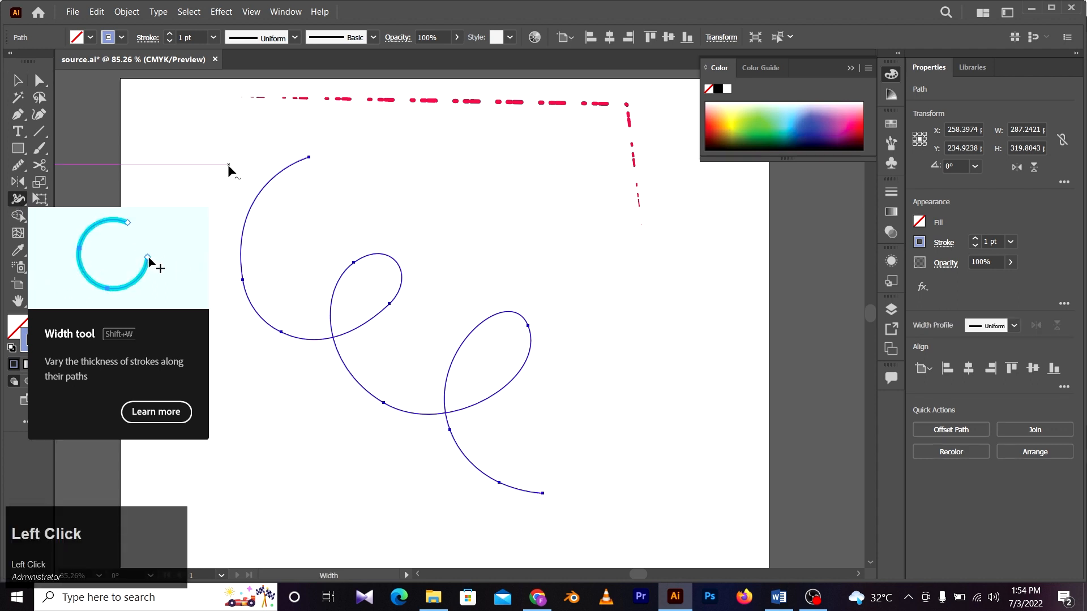
{"action": "left_click_drag", "start_coordinate": [311, 156], "coordinate": [308, 157]}
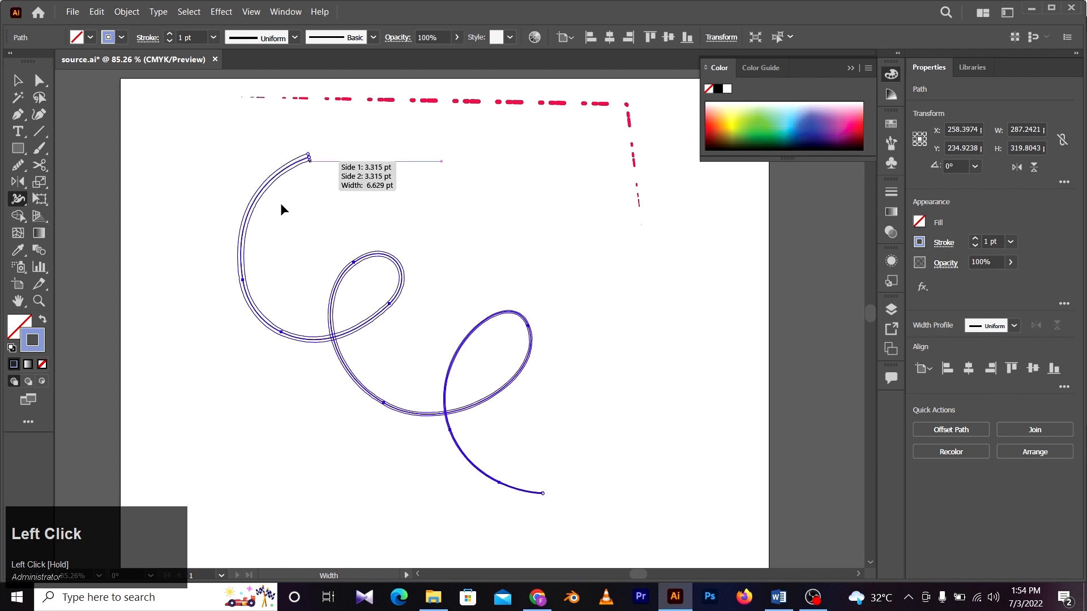
Widen the blue curve to about 10.3 pt at its left bend, thicken the first loop, and widen below the second loop to about 32 pt.
{"action": "left_click_drag", "start_coordinate": [246, 282], "coordinate": [247, 281]}
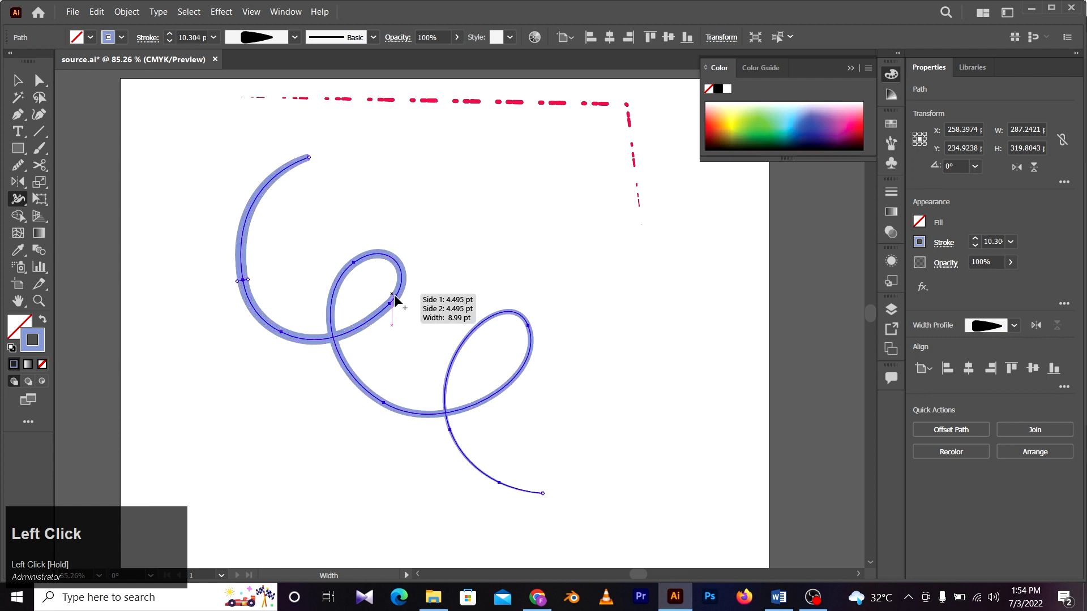
{"action": "left_click_drag", "start_coordinate": [395, 298], "coordinate": [410, 322]}
{"action": "left_click_drag", "start_coordinate": [489, 400], "coordinate": [492, 407]}
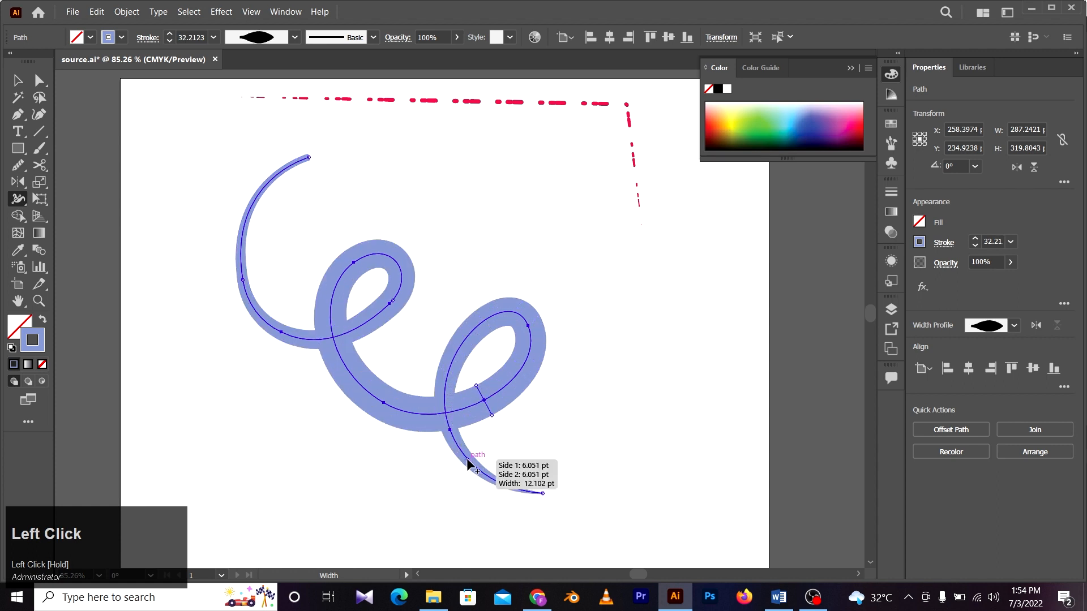
Thin the blue curve's tail and lower bend, and widen its second loop to about 24 pt and first loop to about 30.7 pt.
{"action": "left_click_drag", "start_coordinate": [466, 457], "coordinate": [467, 460]}
{"action": "mouse_move", "coordinate": [532, 347]}
{"action": "left_mouse_down"}
{"action": "mouse_move", "coordinate": [511, 351]}
{"action": "mouse_move", "coordinate": [526, 347]}
{"action": "mouse_move", "coordinate": [521, 387]}
{"action": "mouse_move", "coordinate": [484, 408]}
{"action": "left_mouse_up"}
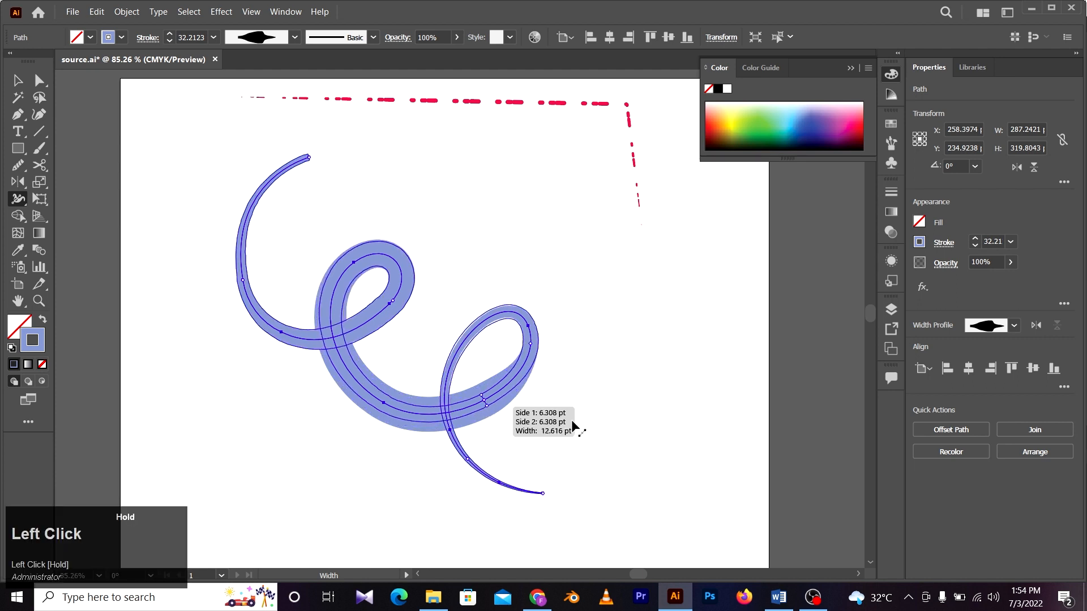
{"action": "left_click_drag", "start_coordinate": [574, 425], "coordinate": [573, 426]}
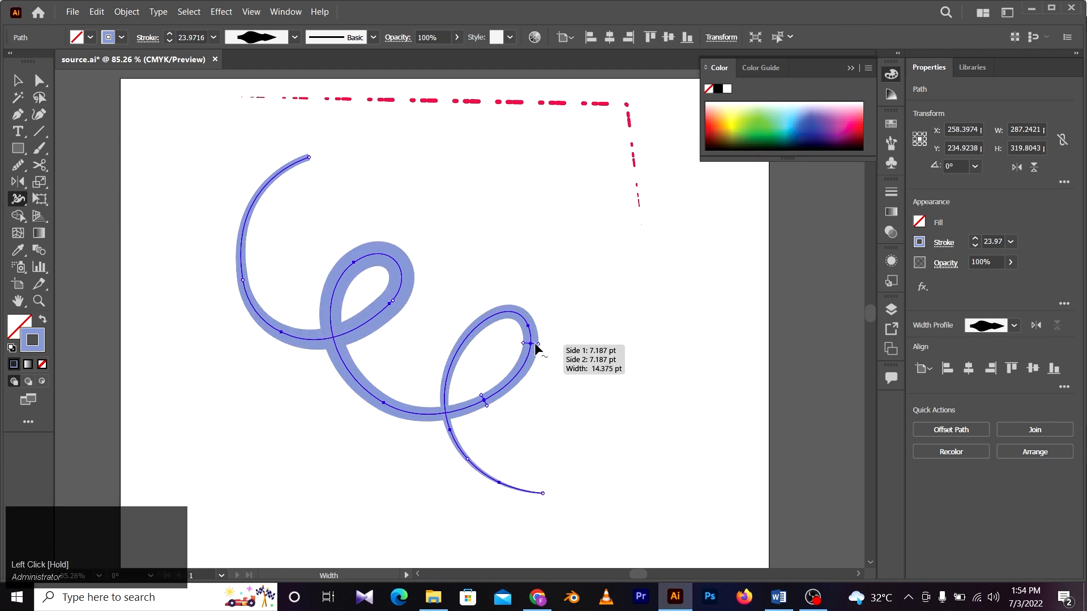
{"action": "left_click_drag", "start_coordinate": [536, 348], "coordinate": [543, 344]}
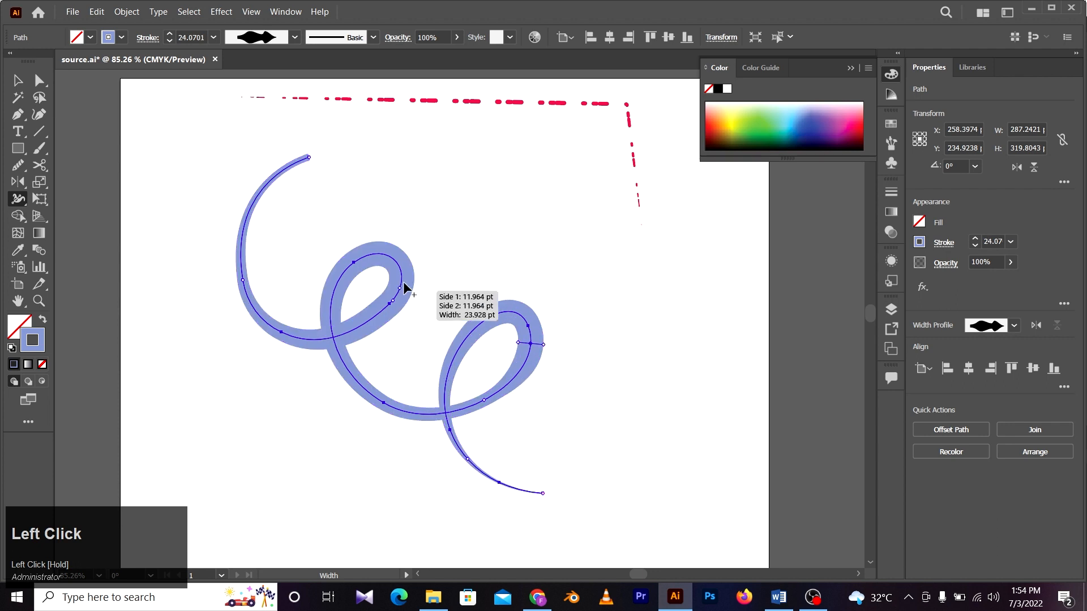
{"action": "left_click_drag", "start_coordinate": [399, 306], "coordinate": [405, 310]}
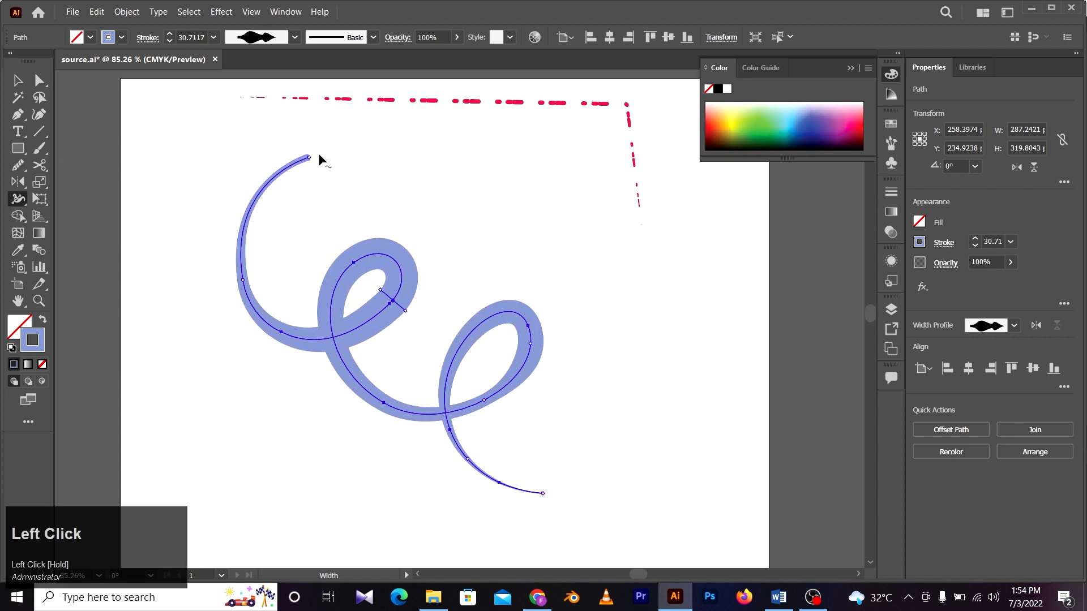
Taper the blue curve's upper end and widen its lower section, to about 30 pt at the bottom bend, and deselect it.
{"action": "left_click_drag", "start_coordinate": [315, 165], "coordinate": [429, 222]}
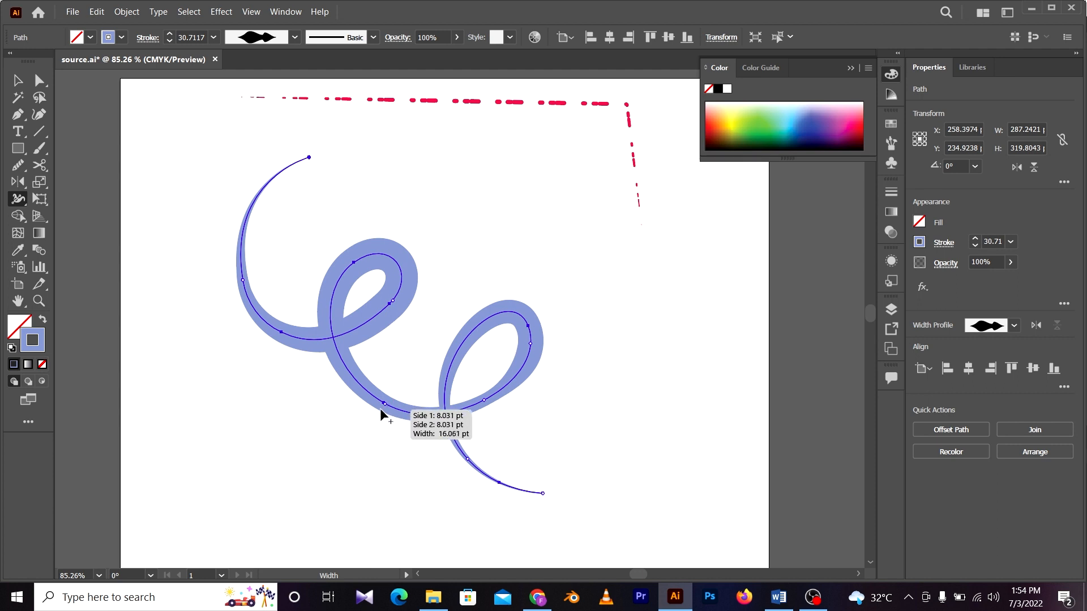
{"action": "left_click_drag", "start_coordinate": [378, 409], "coordinate": [372, 414]}
{"action": "left_click_drag", "start_coordinate": [487, 403], "coordinate": [489, 411]}
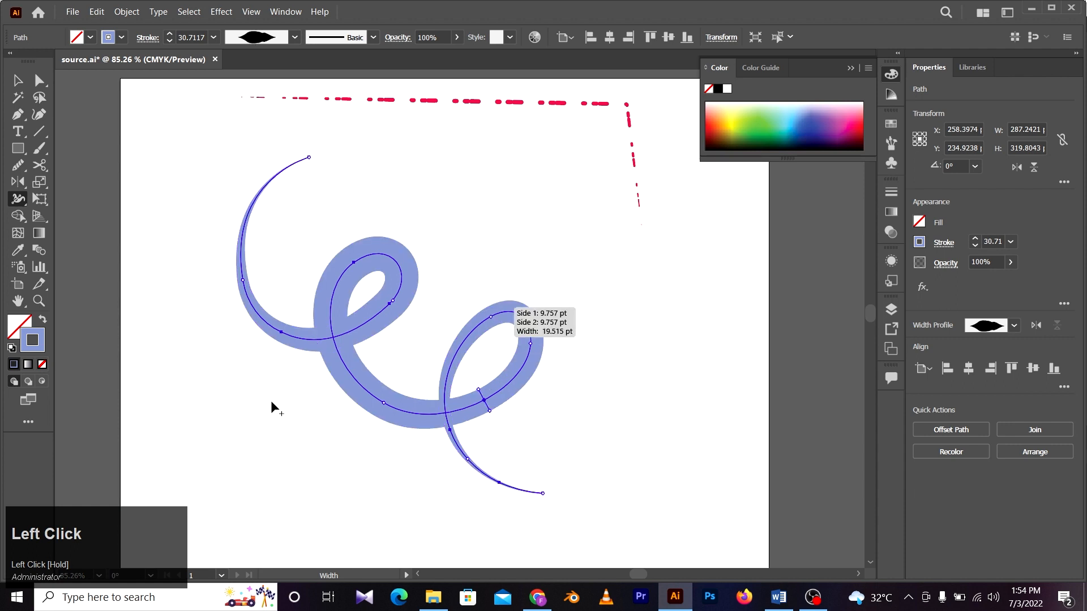
{"action": "key", "text": "a"}
{"action": "left_click", "coordinate": [548, 279]}
Reselect the blue curve, adjust its width at the bottom bend with the Width tool, and deselect it.
{"action": "key", "text": "z"}
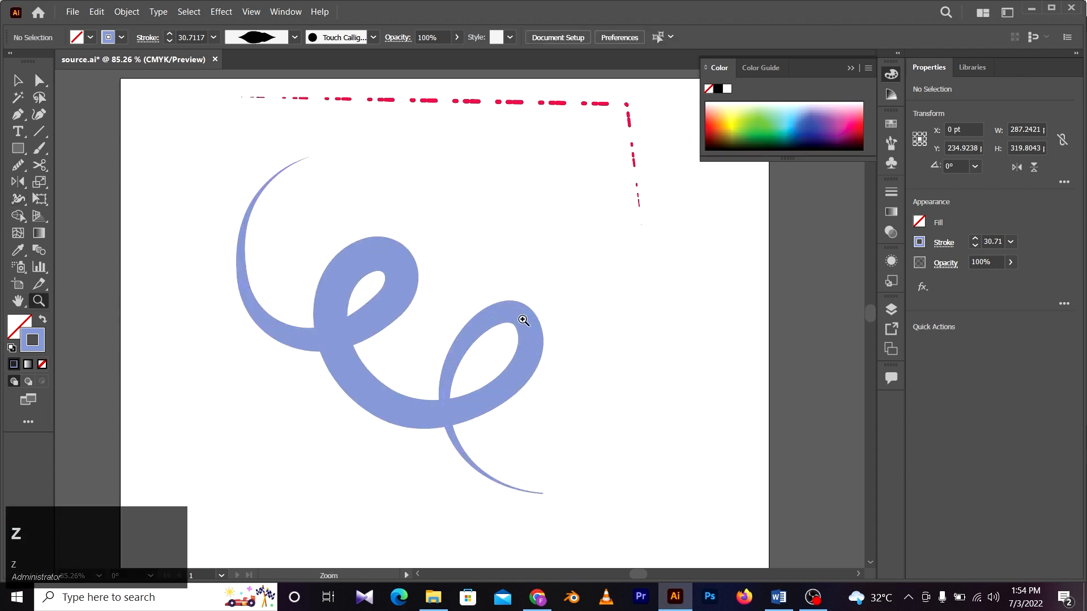
{"action": "left_click_drag", "start_coordinate": [521, 315], "coordinate": [464, 394]}
{"action": "left_click_drag", "start_coordinate": [463, 321], "coordinate": [492, 321]}
{"action": "key", "text": "v"}
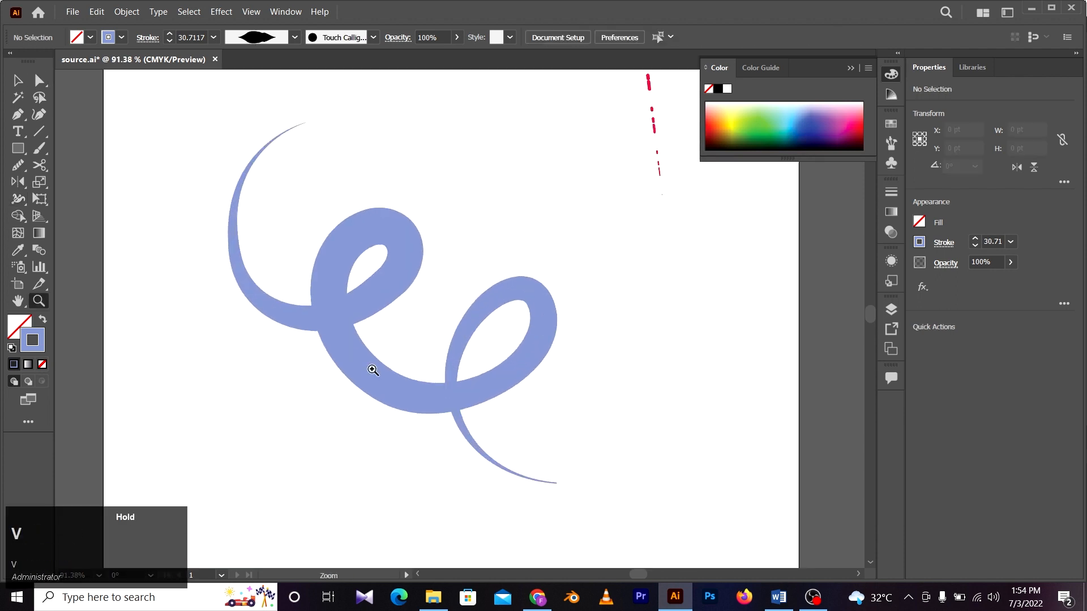
{"action": "left_click", "coordinate": [320, 376]}
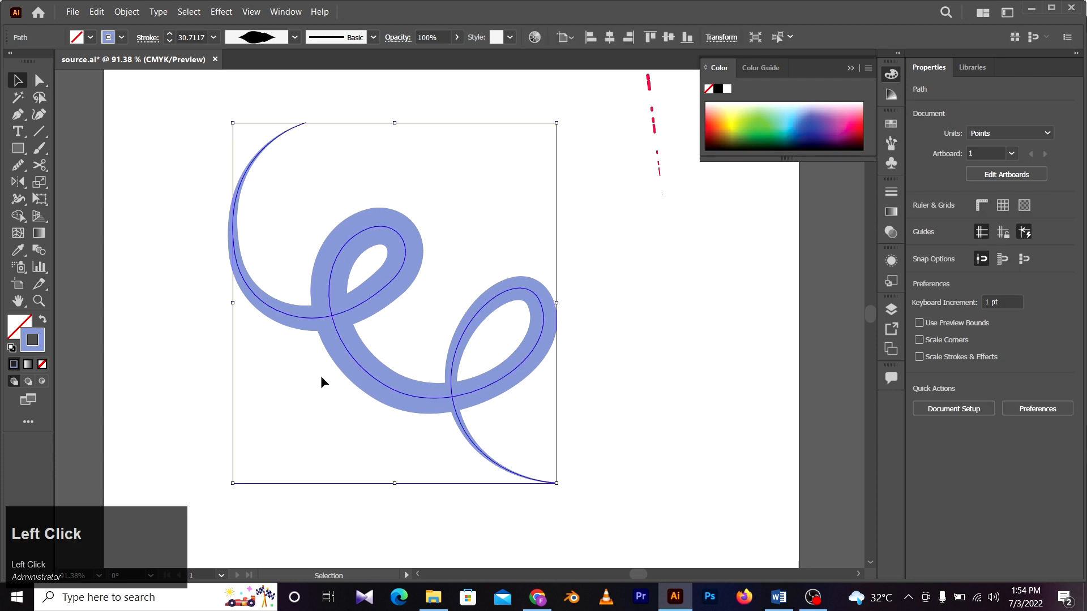
{"action": "left_click", "coordinate": [18, 199]}
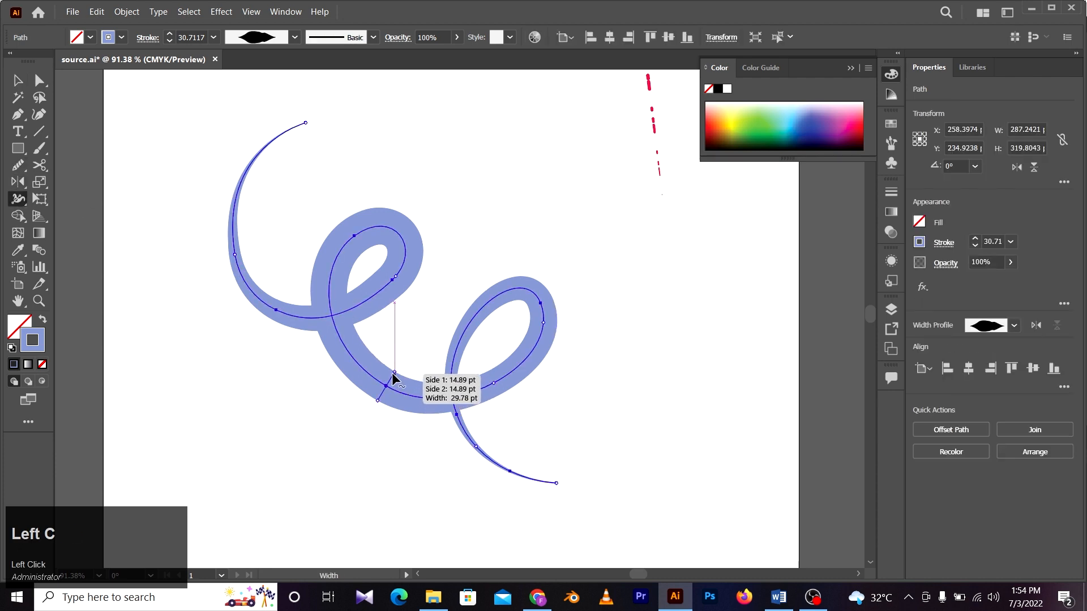
{"action": "left_click_drag", "start_coordinate": [393, 373], "coordinate": [394, 377]}
{"action": "key", "text": "a"}
{"action": "left_click", "coordinate": [511, 231]}
{"action": "left_click_drag", "start_coordinate": [563, 340], "coordinate": [522, 309]}
Select the white character's hair path and widen its leftmost lower tip to about 10 pt with the Width tool.
{"action": "key", "text": "z"}
{"action": "left_click_drag", "start_coordinate": [496, 376], "coordinate": [462, 201]}
{"action": "left_click_drag", "start_coordinate": [478, 337], "coordinate": [434, 142]}
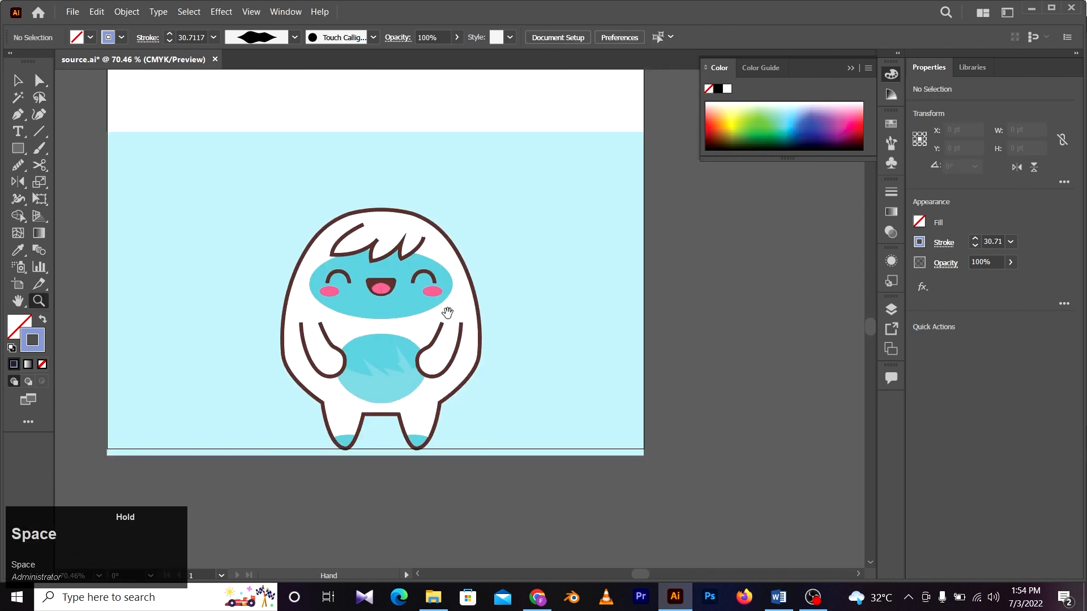
{"action": "left_click_drag", "start_coordinate": [429, 319], "coordinate": [438, 317]}
{"action": "key", "text": "v"}
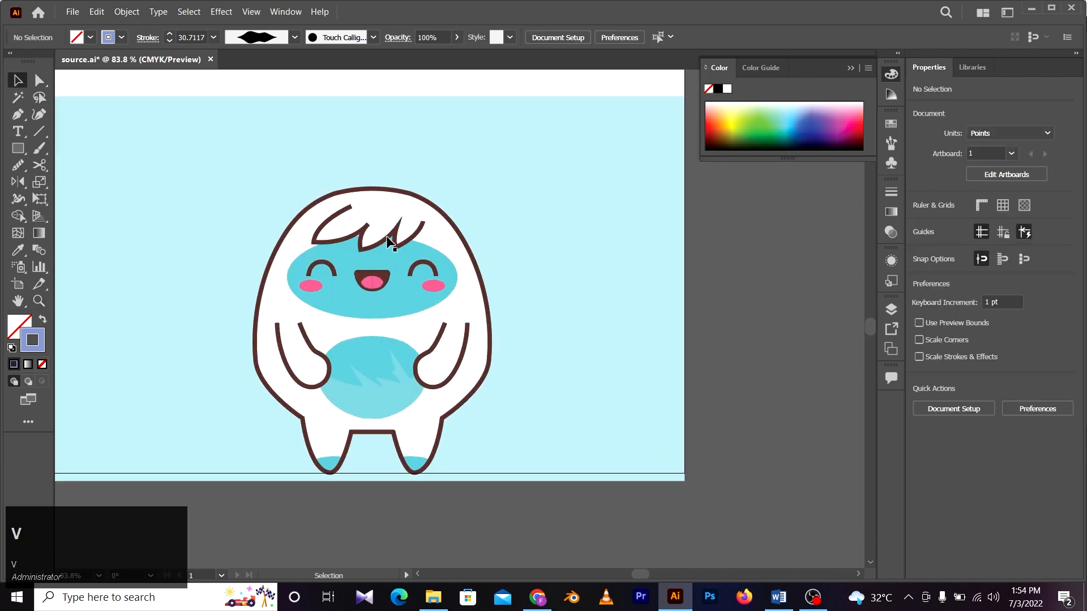
{"action": "key", "text": "z"}
{"action": "left_click_drag", "start_coordinate": [375, 221], "coordinate": [433, 231]}
{"action": "key", "text": "v"}
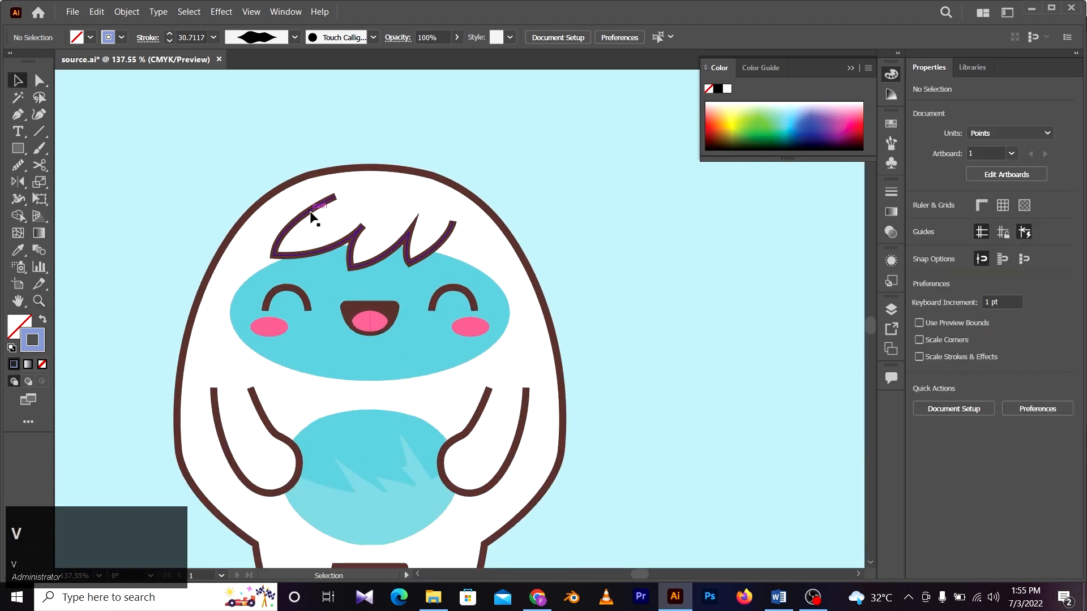
{"action": "left_click", "coordinate": [303, 217]}
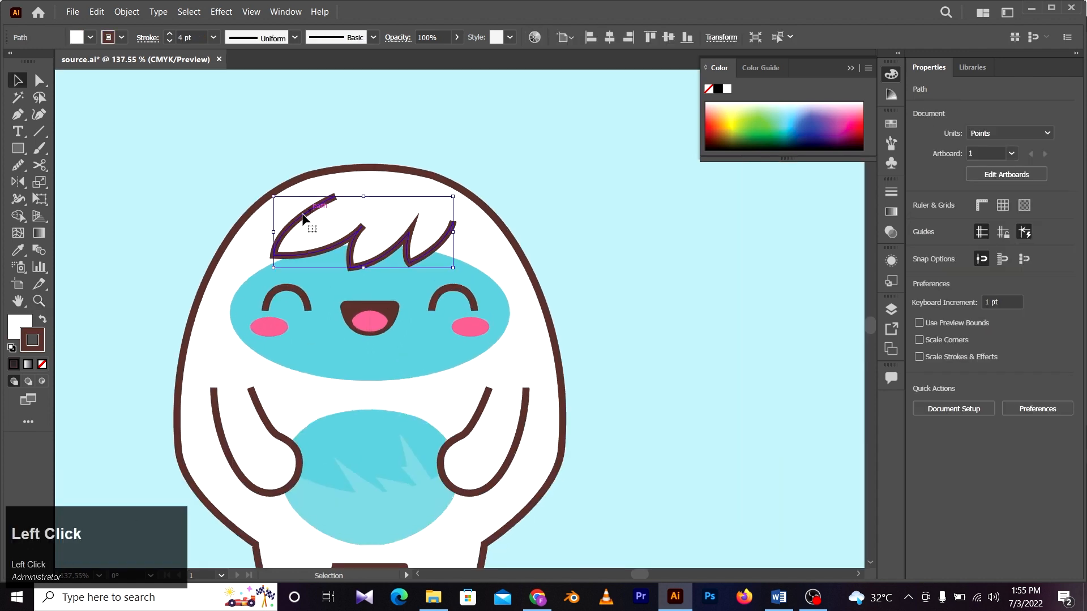
{"action": "left_click", "coordinate": [30, 201]}
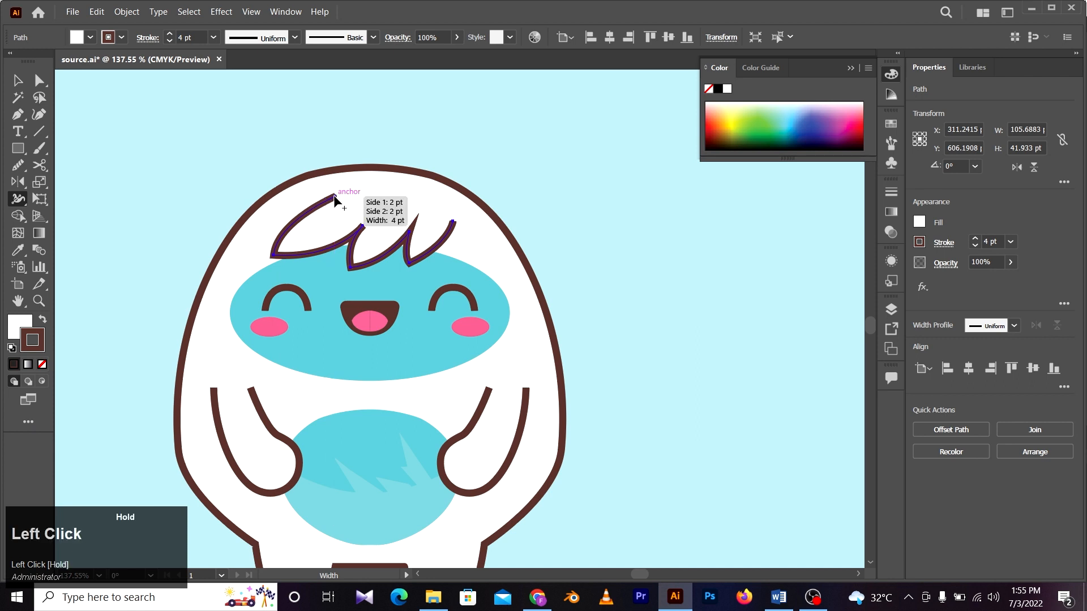
{"action": "left_click_drag", "start_coordinate": [335, 198], "coordinate": [335, 199]}
{"action": "left_click_drag", "start_coordinate": [276, 251], "coordinate": [286, 253]}
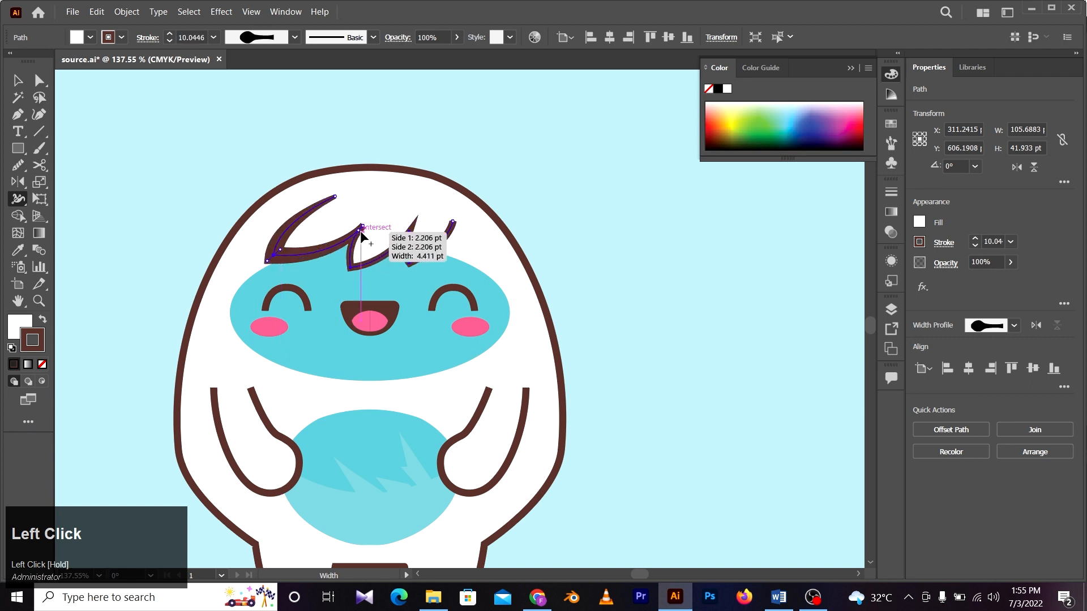
Widen the hair path at the second tuft's lower tip and thin the upper notch before it to a point.
{"action": "left_click_drag", "start_coordinate": [361, 232], "coordinate": [345, 270]}
{"action": "key", "text": "z"}
{"action": "left_click_drag", "start_coordinate": [388, 232], "coordinate": [538, 242]}
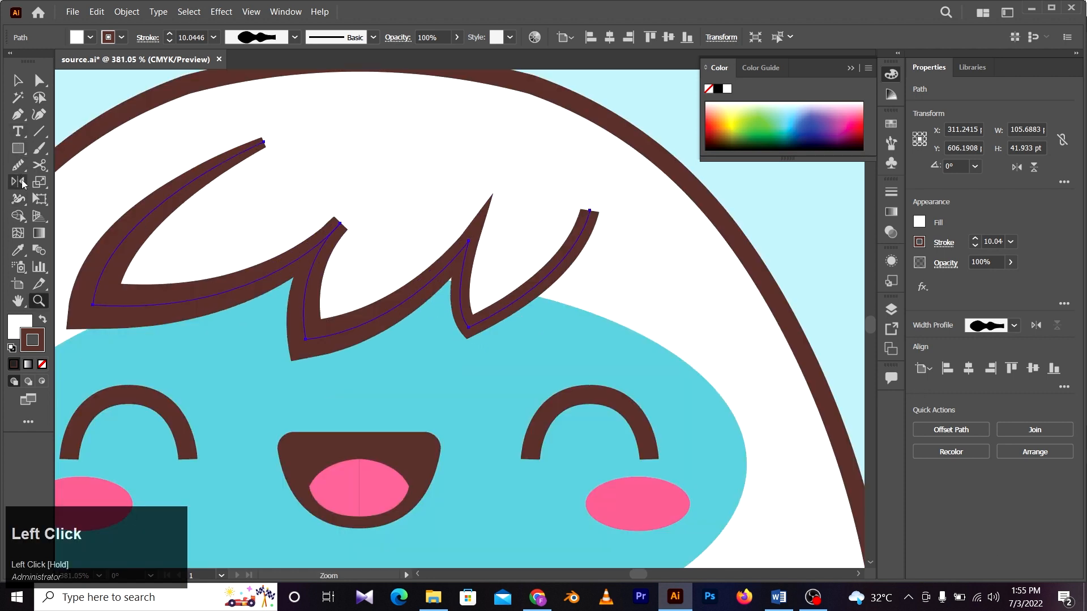
{"action": "left_click", "coordinate": [17, 199]}
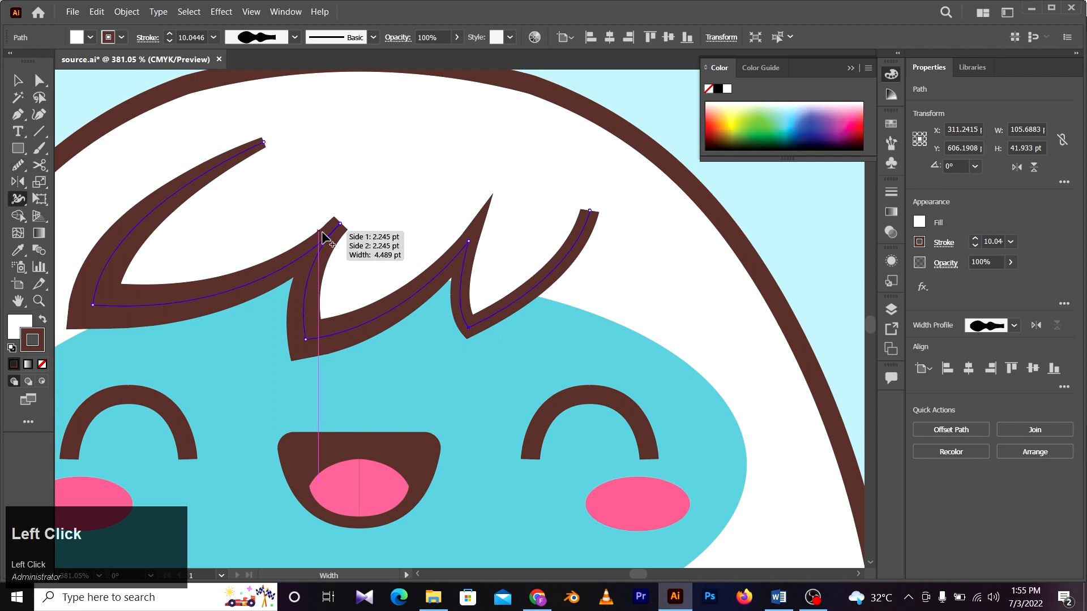
{"action": "left_click_drag", "start_coordinate": [339, 222], "coordinate": [356, 226]}
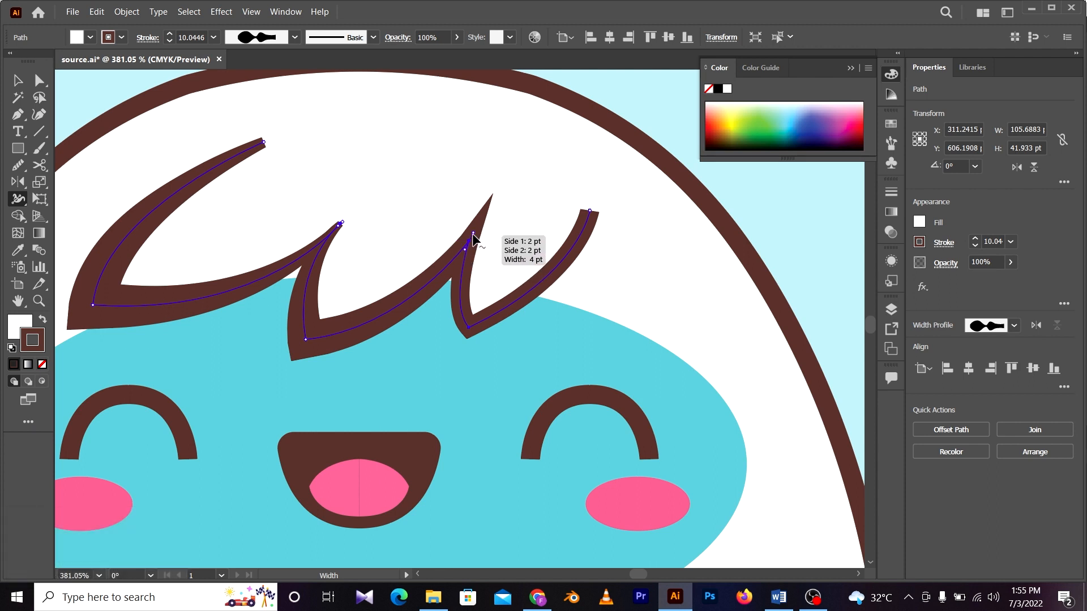
Thin the hair's last upper notch, widen the third tuft's lower tip, and taper the path's right end to a point.
{"action": "left_click_drag", "start_coordinate": [472, 238], "coordinate": [469, 243]}
{"action": "left_click_drag", "start_coordinate": [467, 331], "coordinate": [464, 349]}
{"action": "left_click_drag", "start_coordinate": [589, 210], "coordinate": [590, 212]}
{"action": "key", "text": "z"}
{"action": "left_click_drag", "start_coordinate": [481, 244], "coordinate": [430, 280]}
{"action": "key", "text": "space"}
{"action": "key", "text": "a"}
{"action": "left_click", "coordinate": [575, 239]}
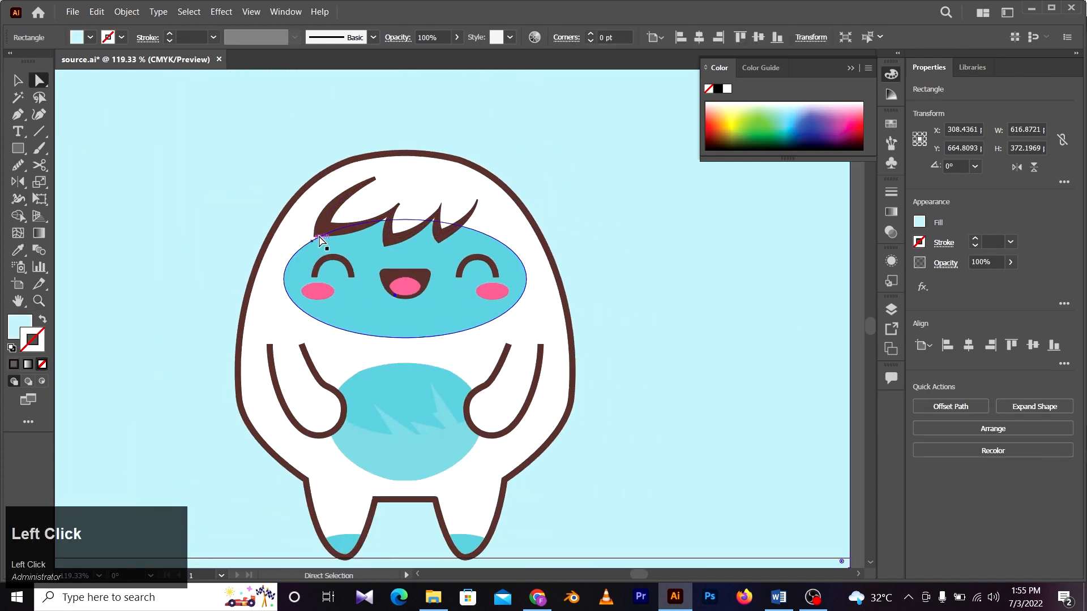
Select the character's body outline and widen it to about 19.8 pt at the top of the head with the Width tool.
{"action": "left_click", "coordinate": [412, 163]}
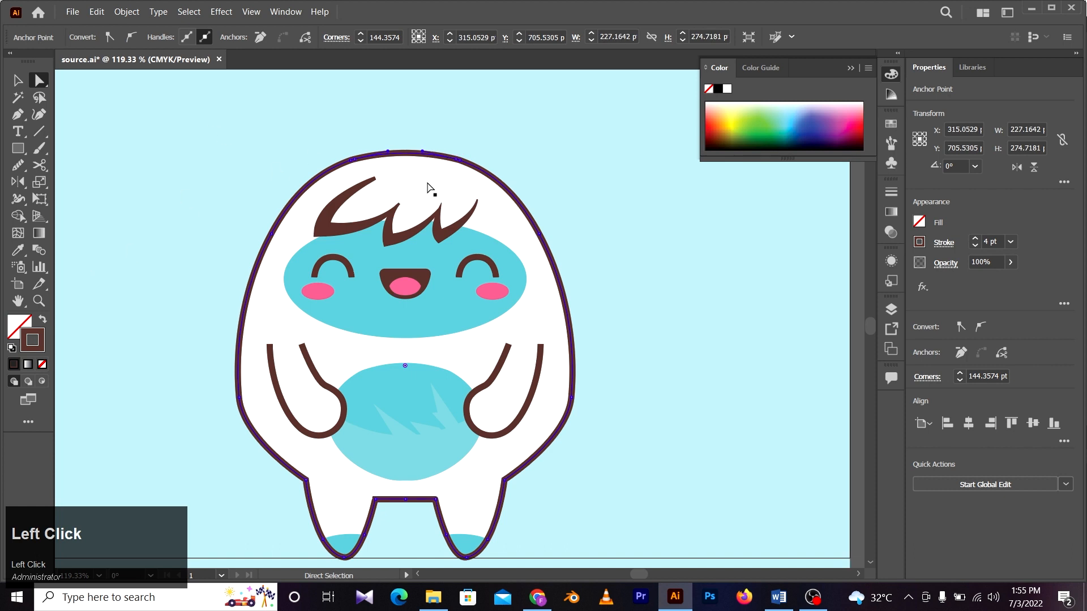
{"action": "key", "text": "v"}
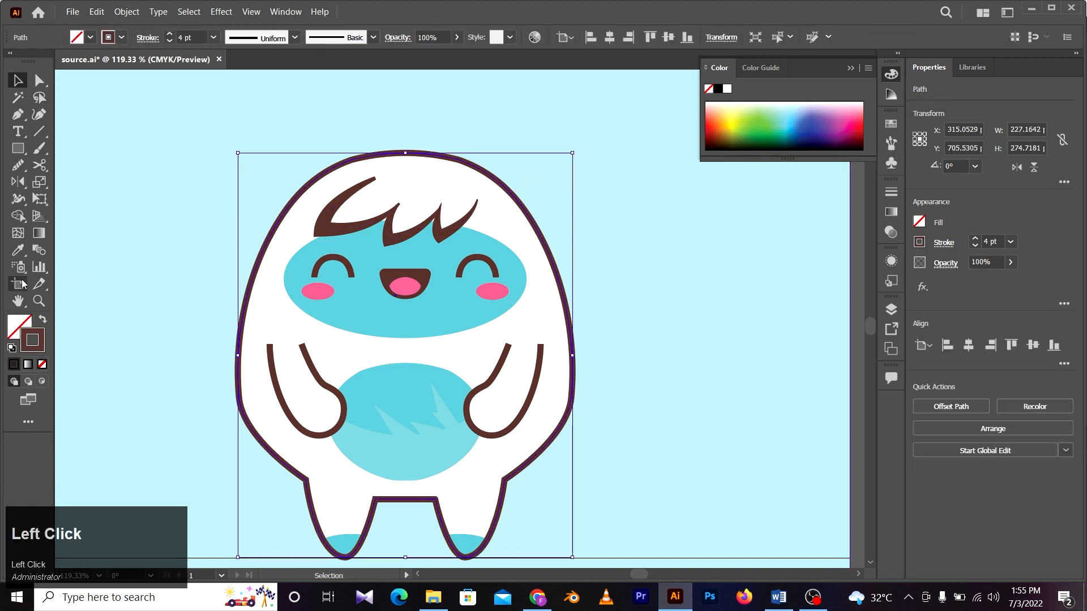
{"action": "key", "text": "shift+w"}
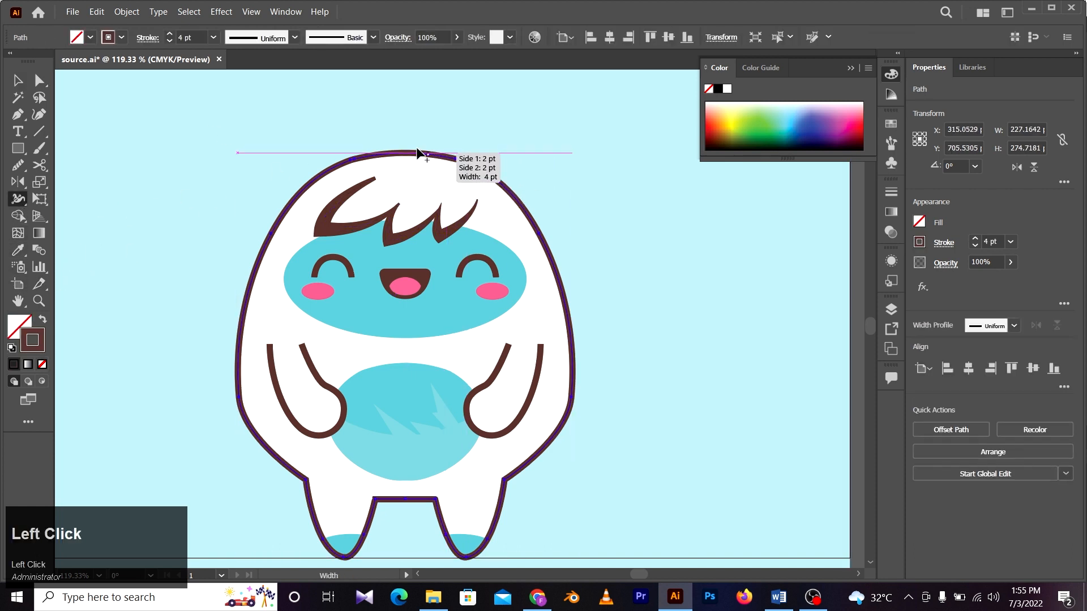
{"action": "left_click_drag", "start_coordinate": [413, 152], "coordinate": [414, 139]}
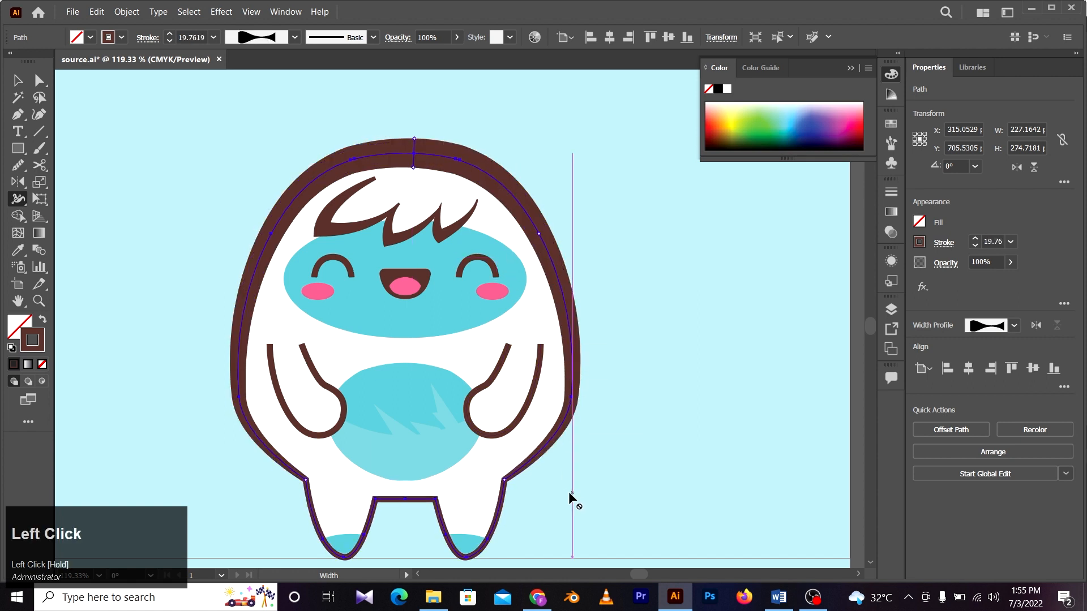
Thin the body outline where the right leg joins the body and along both sides of the body.
{"action": "left_click_drag", "start_coordinate": [513, 488], "coordinate": [508, 483]}
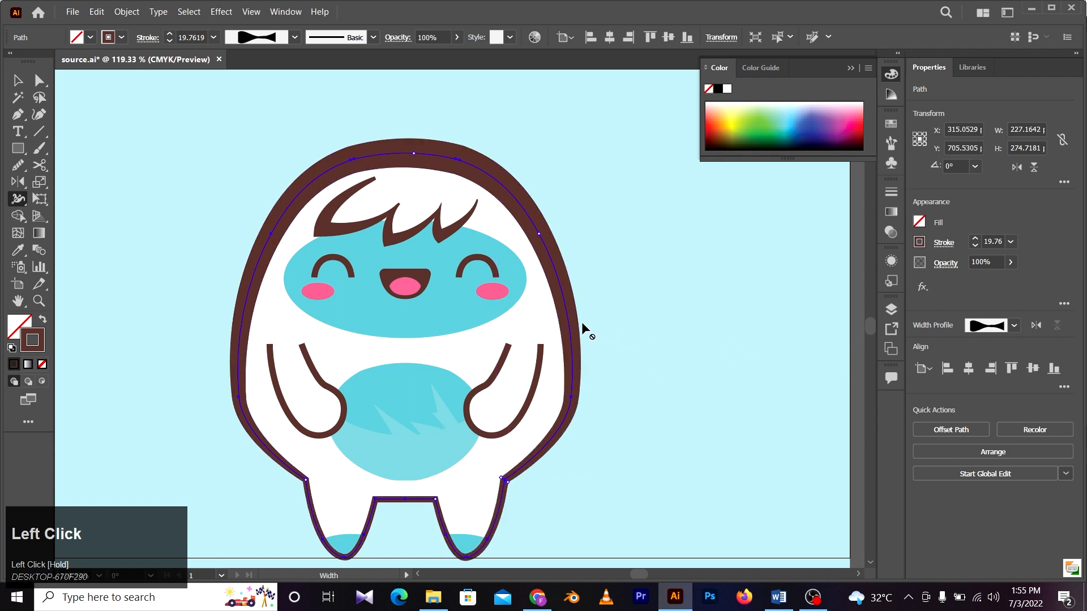
{"action": "left_click_drag", "start_coordinate": [575, 323], "coordinate": [576, 326]}
{"action": "left_click_drag", "start_coordinate": [242, 328], "coordinate": [246, 327]}
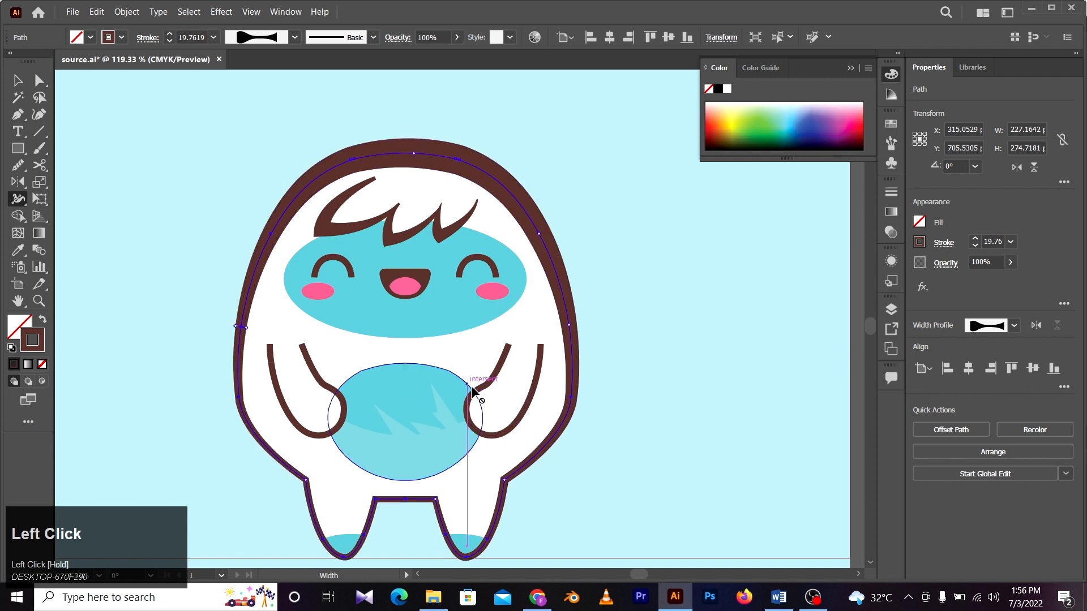
{"action": "left_click", "coordinate": [575, 326]}
{"action": "left_click_drag", "start_coordinate": [576, 324], "coordinate": [574, 325]}
Widen the body outline at the foot tips, to about 8.5 pt at the right foot and 9.9 pt at the left.
{"action": "key", "text": "space"}
{"action": "left_click_drag", "start_coordinate": [501, 414], "coordinate": [503, 256]}
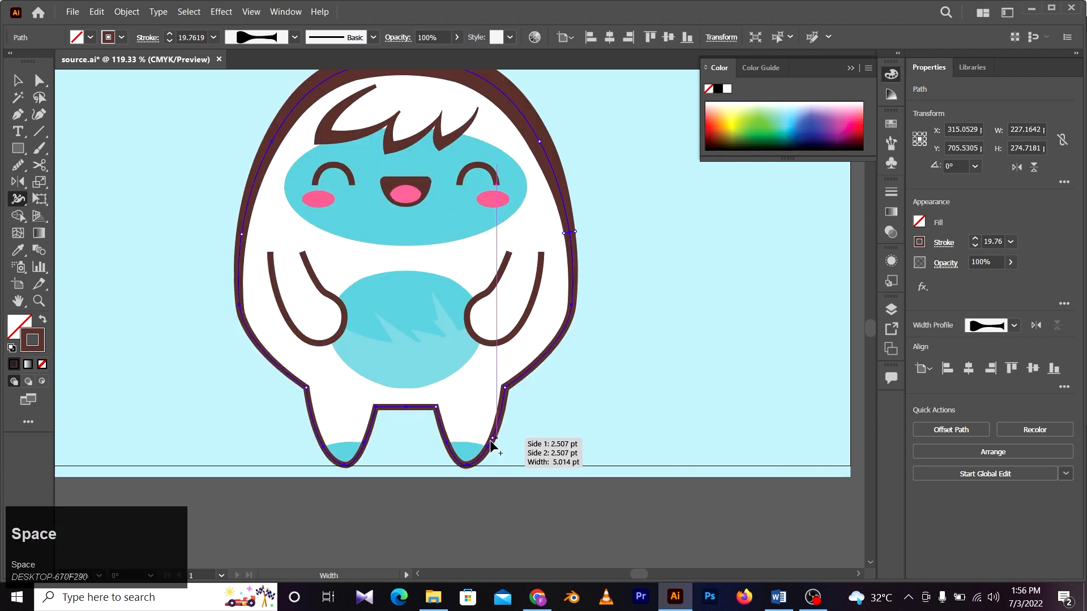
{"action": "left_click_drag", "start_coordinate": [467, 464], "coordinate": [468, 471]}
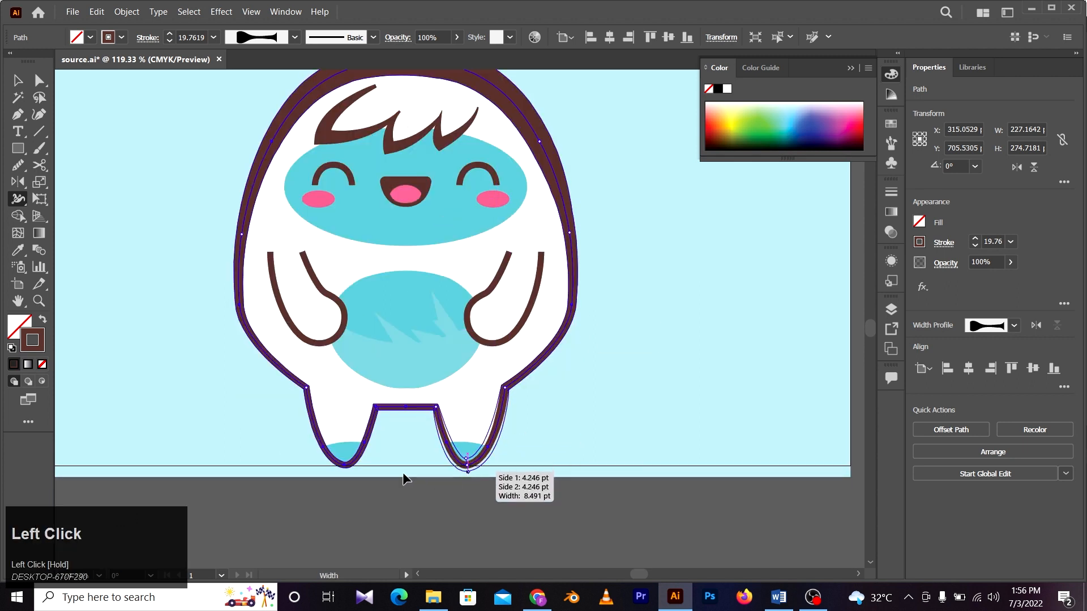
{"action": "left_click_drag", "start_coordinate": [344, 468], "coordinate": [343, 471]}
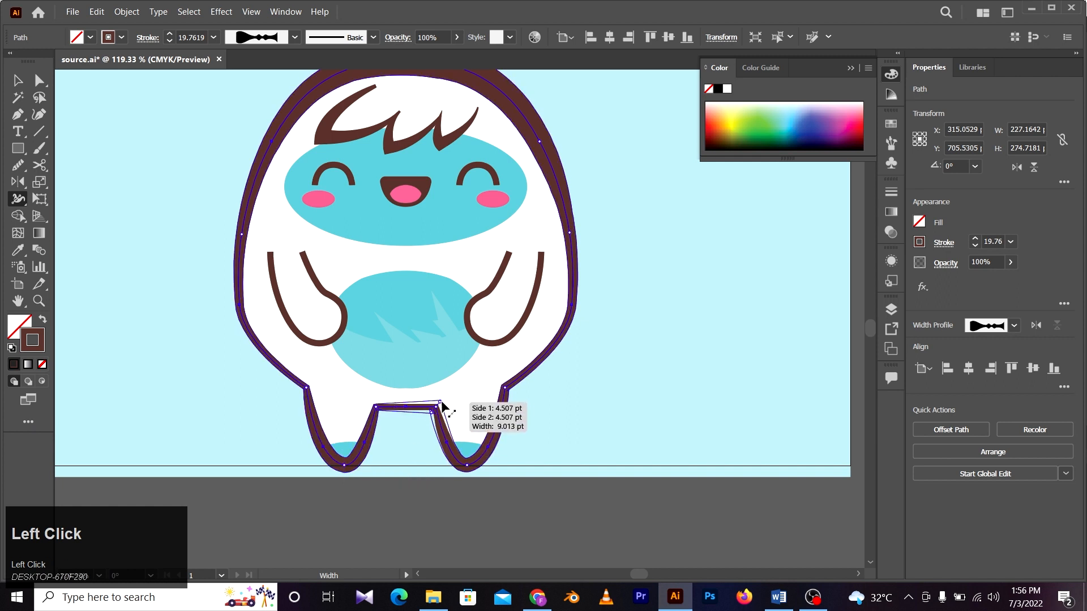
Widen the body outline to about 9 pt at the corners between the legs and thin it at both foot tips.
{"action": "left_click_drag", "start_coordinate": [440, 406], "coordinate": [374, 405]}
{"action": "left_click_drag", "start_coordinate": [467, 470], "coordinate": [468, 469]}
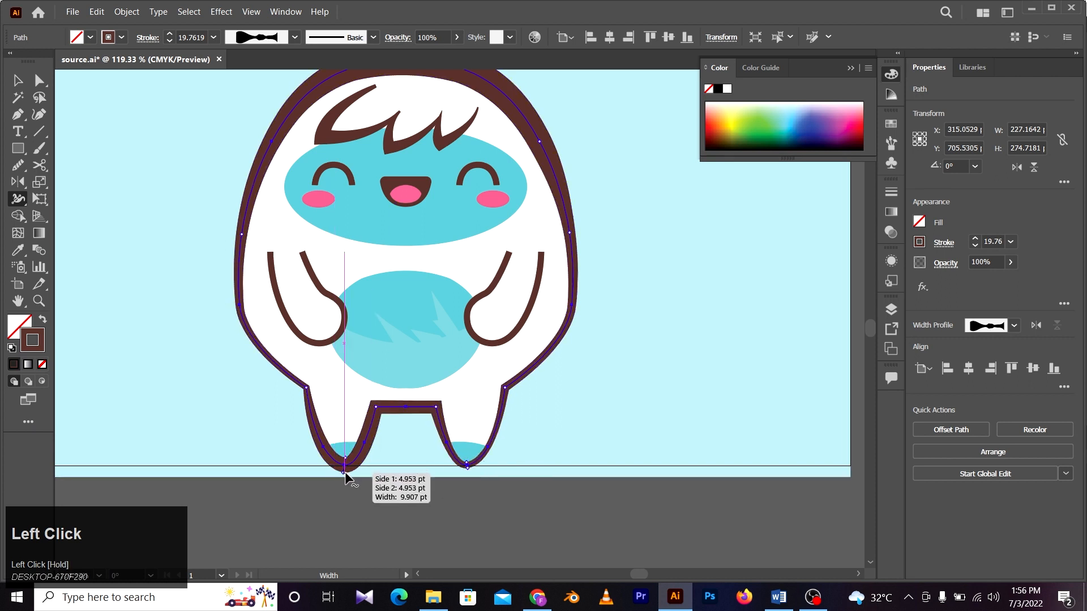
{"action": "left_click_drag", "start_coordinate": [344, 471], "coordinate": [345, 469]}
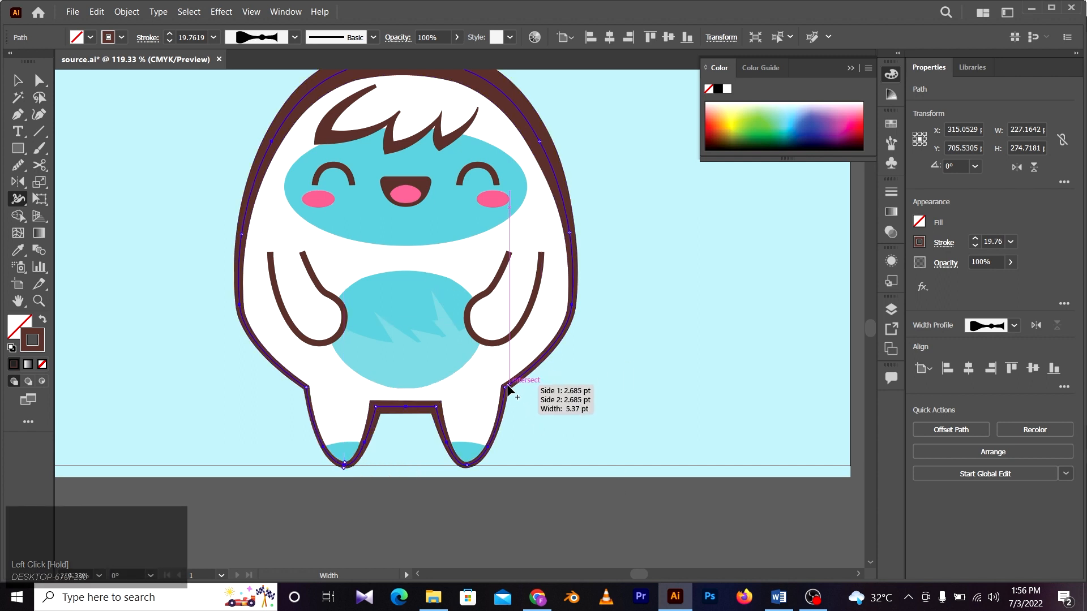
Try to widen the body outline to about 12.5 pt where the right leg meets the body.
{"action": "left_click_drag", "start_coordinate": [509, 388], "coordinate": [514, 394]}
{"action": "key", "text": "ctrl+z"}
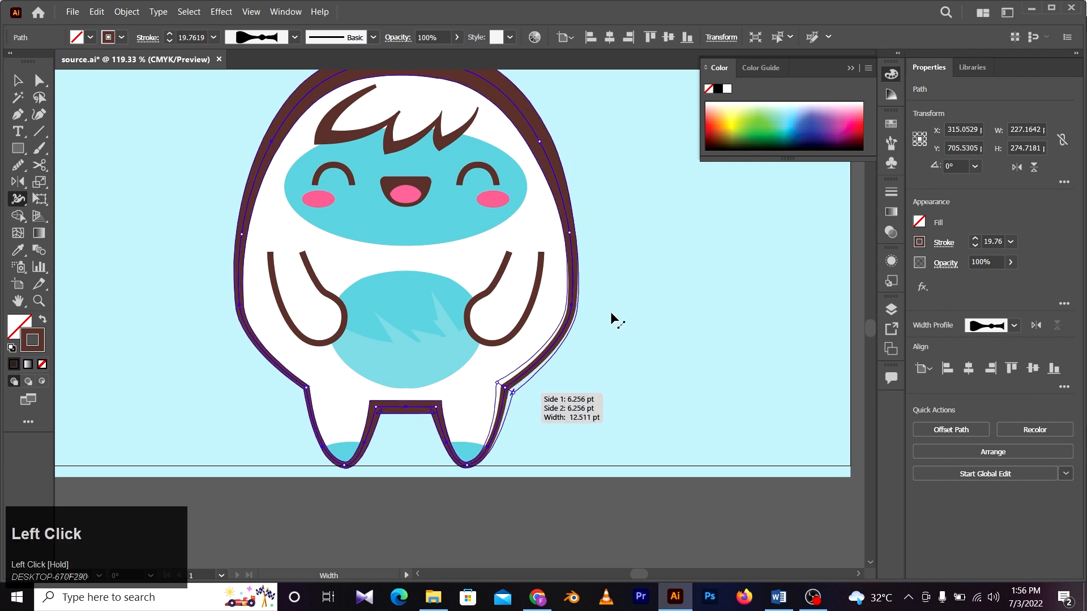
{"action": "key", "text": "ctrl+z"}
Widen the body outline on both sides of the body and thin it where the right leg joins.
{"action": "left_click_drag", "start_coordinate": [575, 234], "coordinate": [578, 235]}
{"action": "left_click_drag", "start_coordinate": [242, 234], "coordinate": [250, 235]}
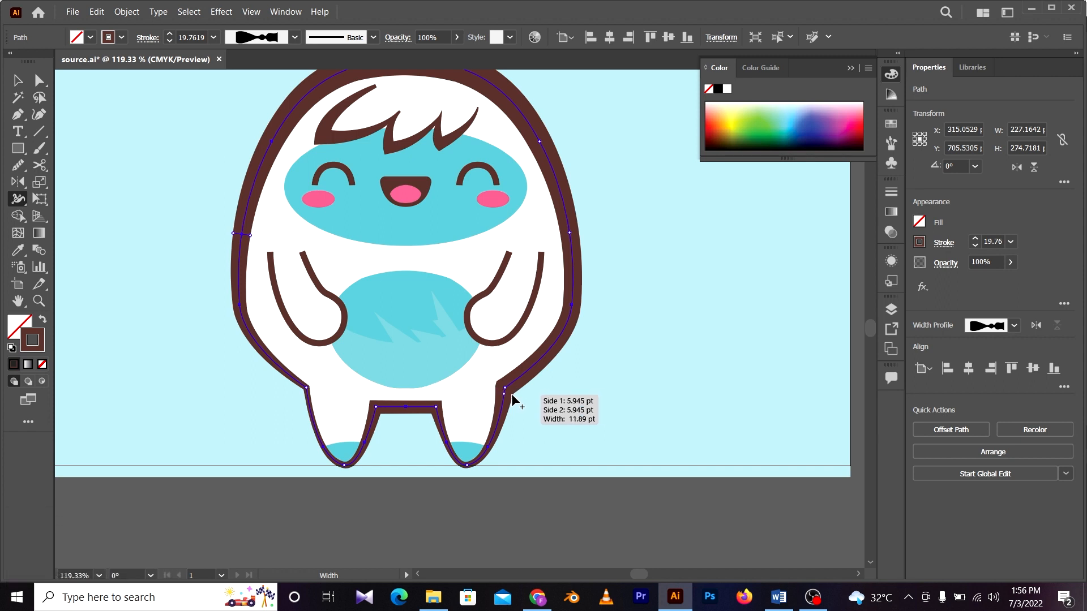
{"action": "left_click_drag", "start_coordinate": [512, 392], "coordinate": [506, 391]}
Deselect the body outline and examine the varied line widths across the character.
{"action": "key", "text": "z"}
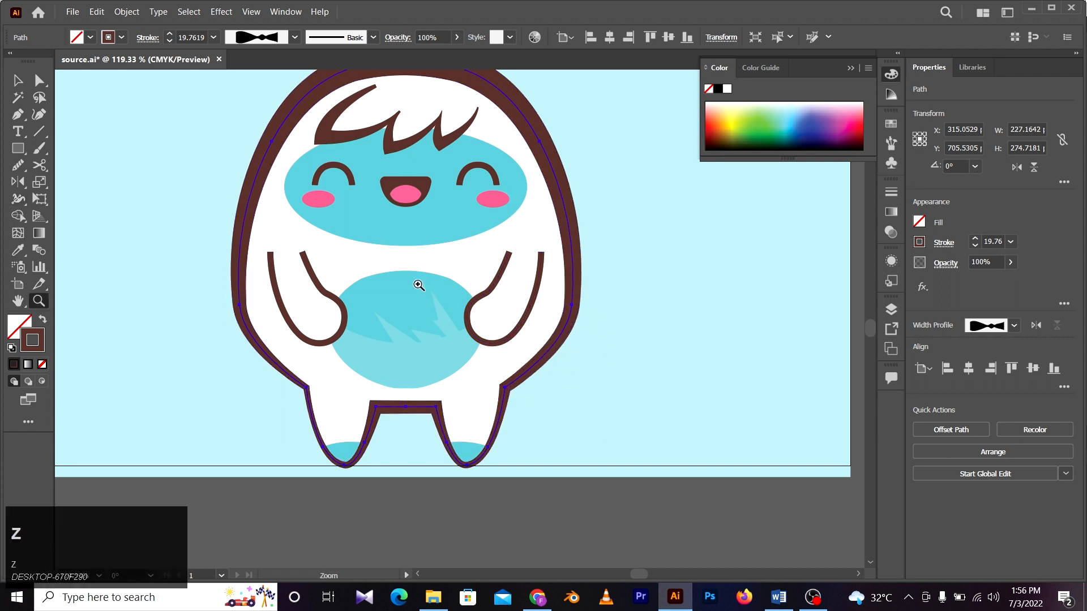
{"action": "left_click_drag", "start_coordinate": [419, 286], "coordinate": [393, 297]}
{"action": "key", "text": "a"}
{"action": "left_click", "coordinate": [534, 468]}
{"action": "key", "text": "z"}
{"action": "left_click_drag", "start_coordinate": [488, 342], "coordinate": [467, 345]}
{"action": "key", "text": "space"}
{"action": "left_click_drag", "start_coordinate": [436, 313], "coordinate": [515, 317]}
{"action": "key", "text": "v"}
{"action": "left_click", "coordinate": [520, 338]}
{"action": "key", "text": "z"}
{"action": "left_click", "coordinate": [521, 339]}
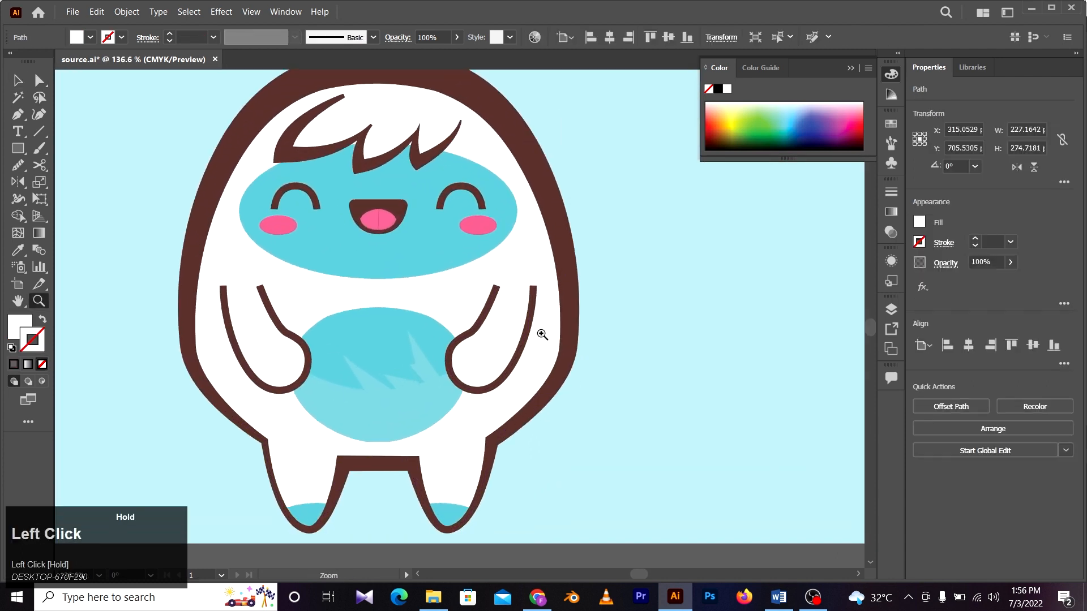
Vary the right arm outline's width with the Width tool, thickening it around the hand and thinning it towards both upper ends.
{"action": "key", "text": "v"}
{"action": "left_click", "coordinate": [528, 339]}
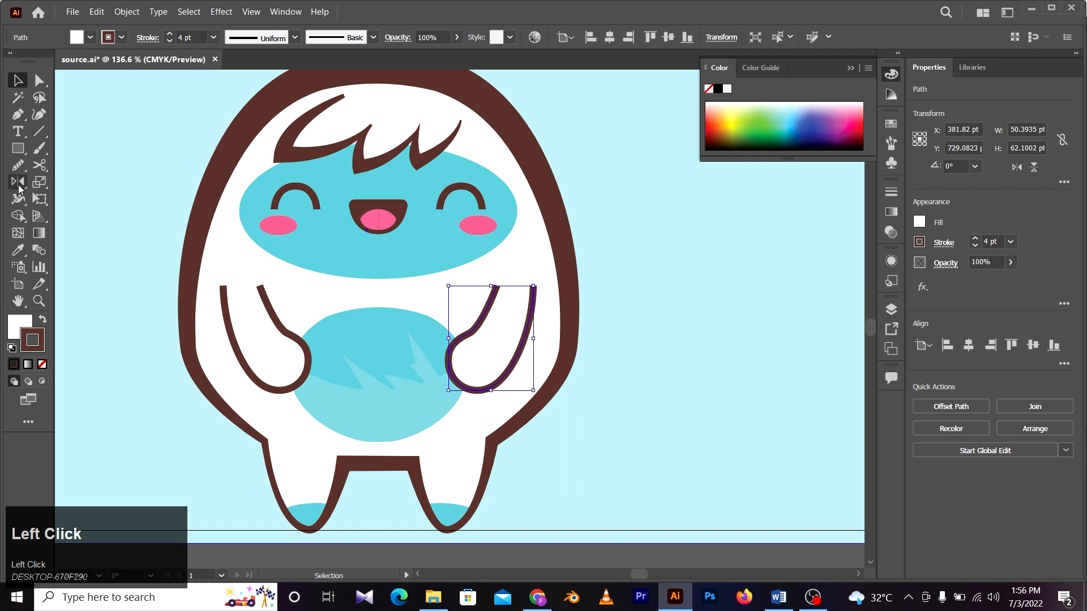
{"action": "left_click", "coordinate": [18, 197]}
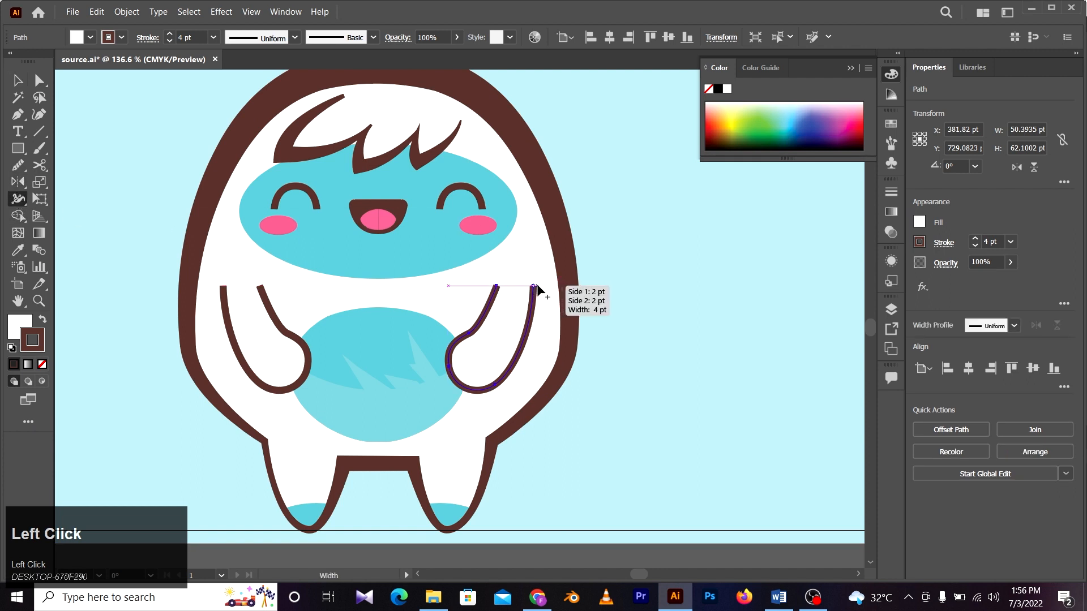
{"action": "left_click_drag", "start_coordinate": [452, 382], "coordinate": [563, 340]}
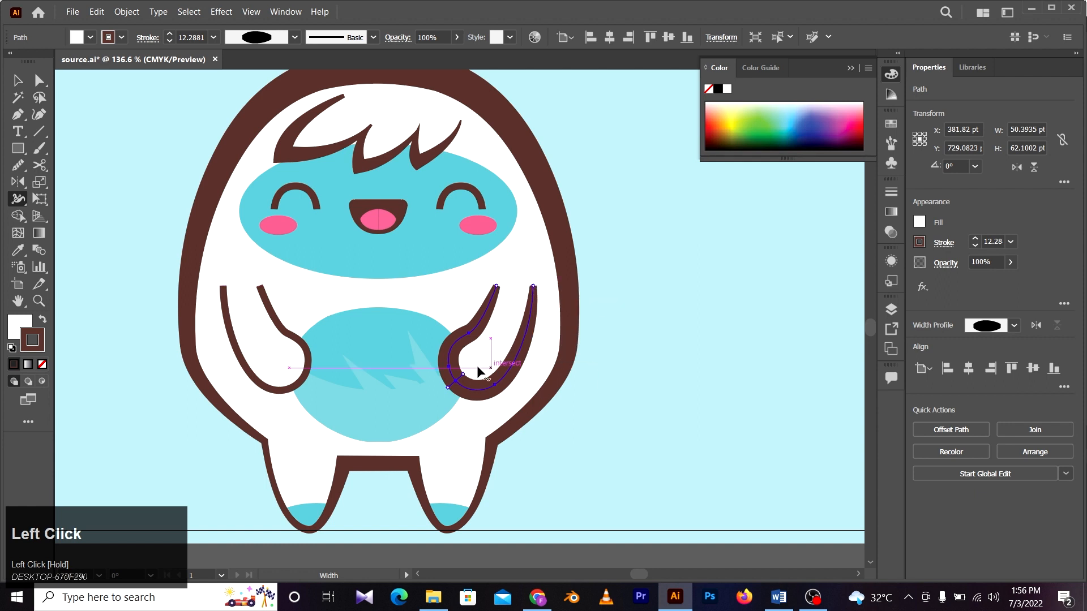
{"action": "key", "text": "ctrl+z"}
{"action": "left_click_drag", "start_coordinate": [454, 386], "coordinate": [454, 391]}
{"action": "mouse_move", "coordinate": [534, 289]}
{"action": "left_mouse_down"}
{"action": "mouse_move", "coordinate": [497, 286]}
{"action": "mouse_move", "coordinate": [447, 351]}
{"action": "left_mouse_up"}
{"action": "key", "text": "z"}
{"action": "key", "text": "a"}
{"action": "left_click", "coordinate": [542, 357]}
{"action": "key", "text": "z"}
{"action": "left_click_drag", "start_coordinate": [514, 320], "coordinate": [400, 373]}
Widen the right eye arc to about 6 pt at its inner end and about 7.7 pt at its outer end.
{"action": "key", "text": "v"}
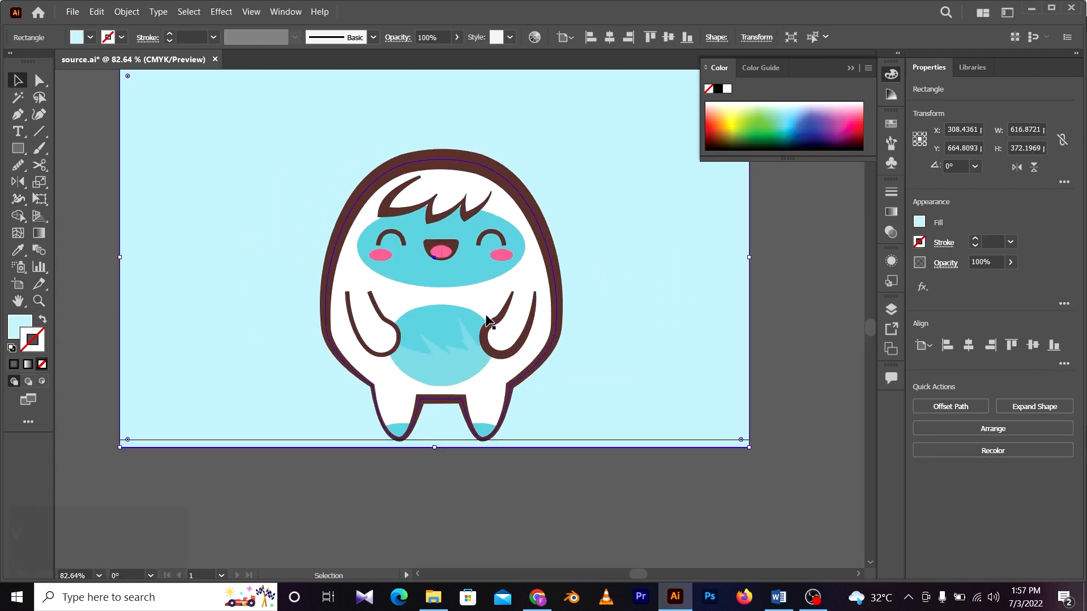
{"action": "key", "text": "z"}
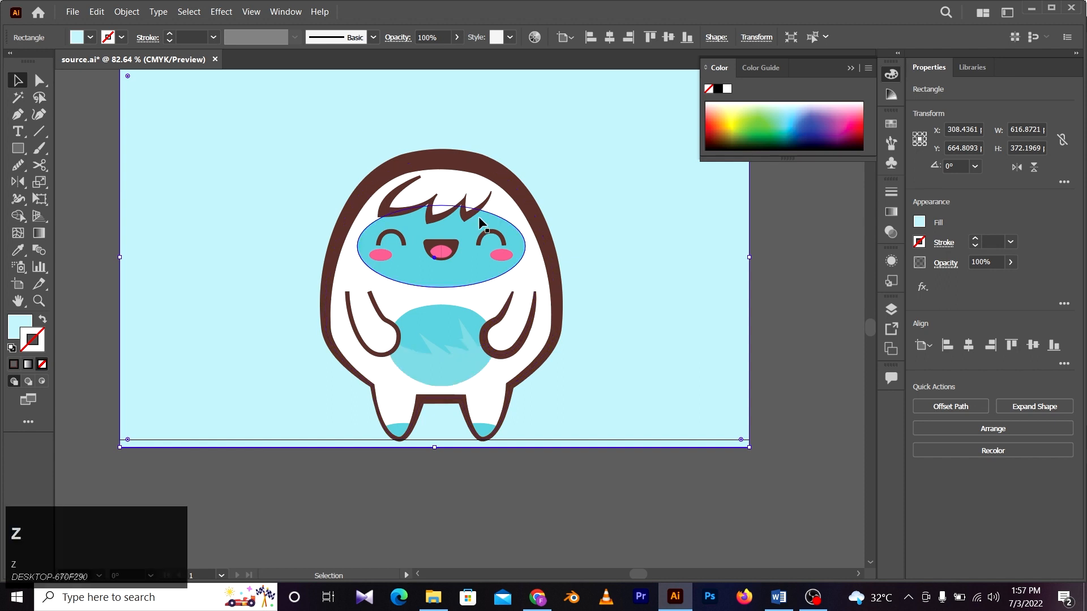
{"action": "left_click", "coordinate": [491, 219]}
{"action": "key", "text": "v"}
{"action": "left_click", "coordinate": [499, 234]}
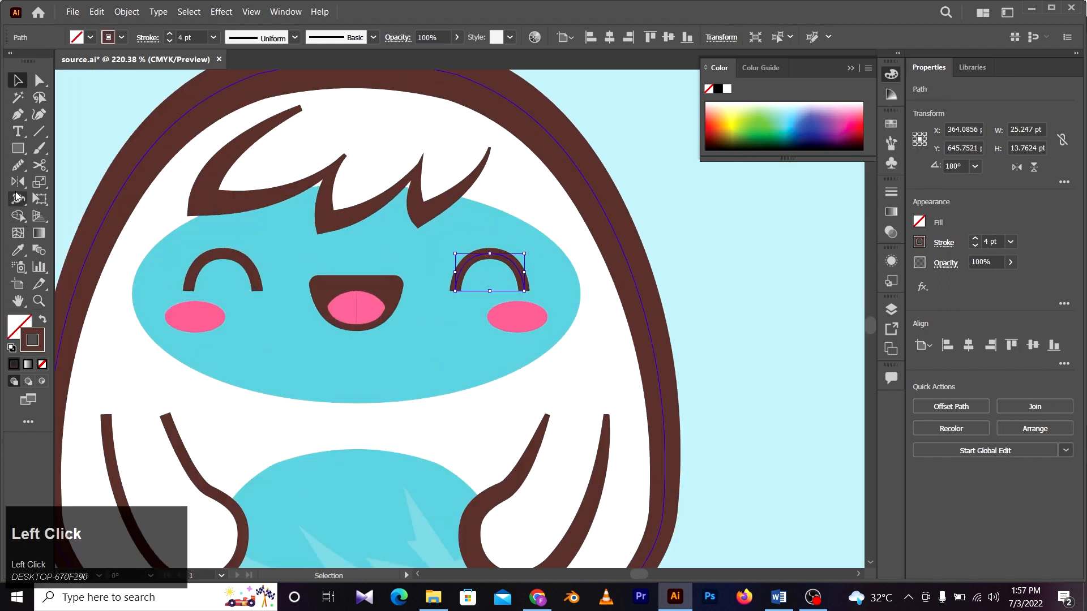
{"action": "left_click", "coordinate": [18, 203]}
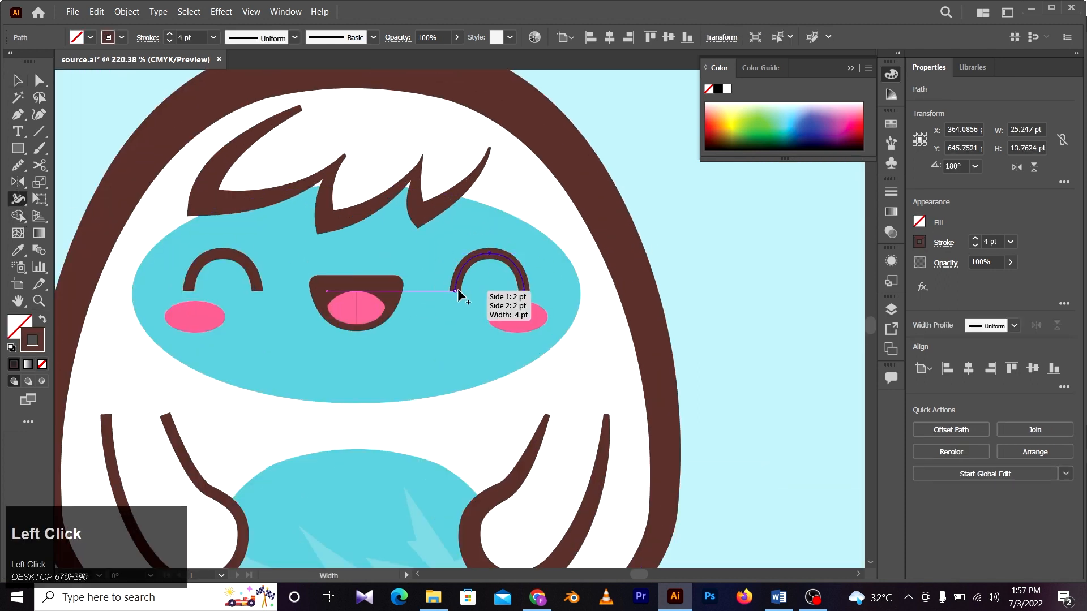
{"action": "left_click_drag", "start_coordinate": [460, 290], "coordinate": [492, 257]}
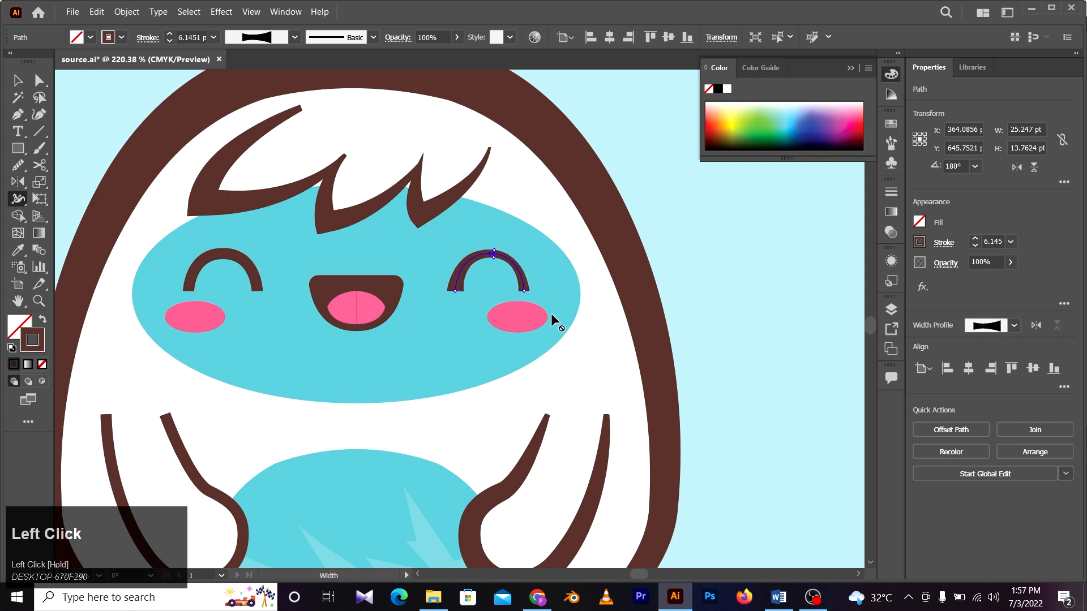
{"action": "left_click_drag", "start_coordinate": [531, 290], "coordinate": [539, 296]}
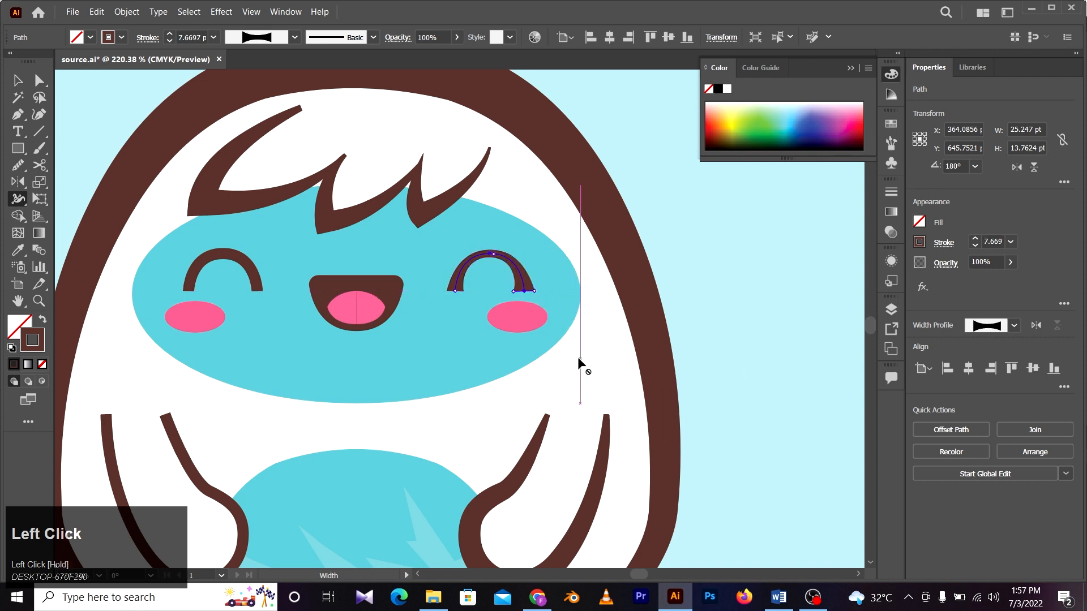
{"action": "key", "text": "v"}
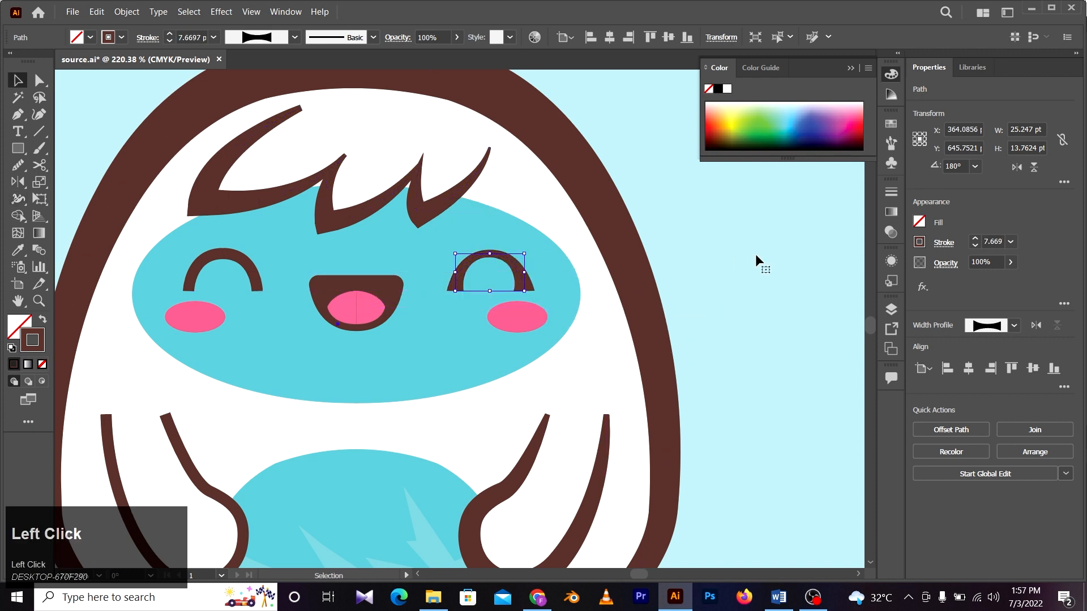
{"action": "left_click", "coordinate": [756, 260]}
Try round caps on the right eye's stroke and undo them.
{"action": "left_click", "coordinate": [521, 270]}
{"action": "left_click", "coordinate": [146, 38]}
{"action": "left_click", "coordinate": [71, 75]}
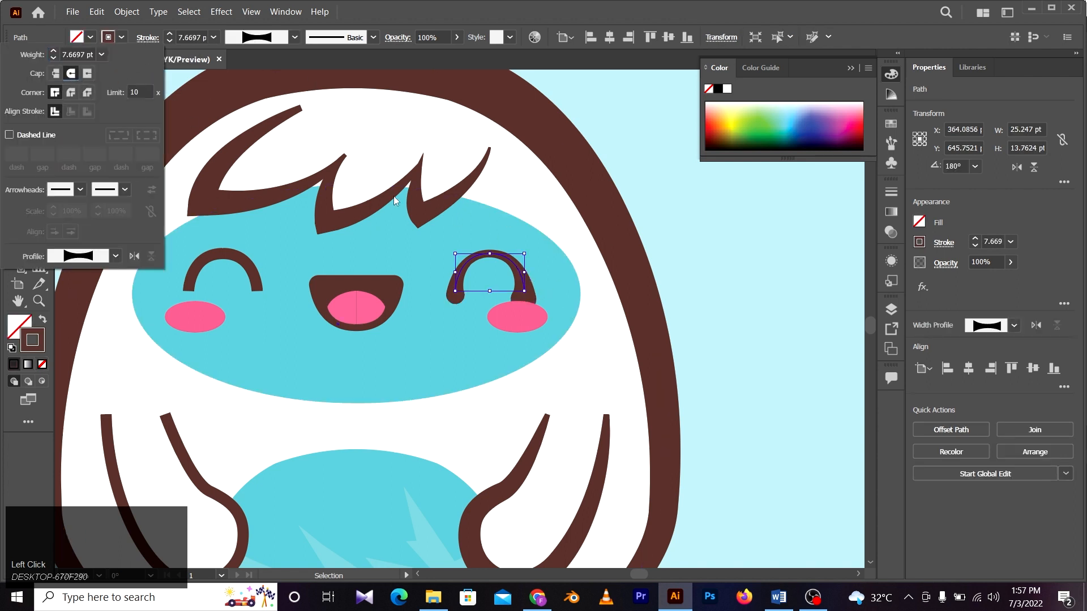
{"action": "left_click_drag", "start_coordinate": [489, 253], "coordinate": [494, 261]}
{"action": "key", "text": "ctrl+z"}
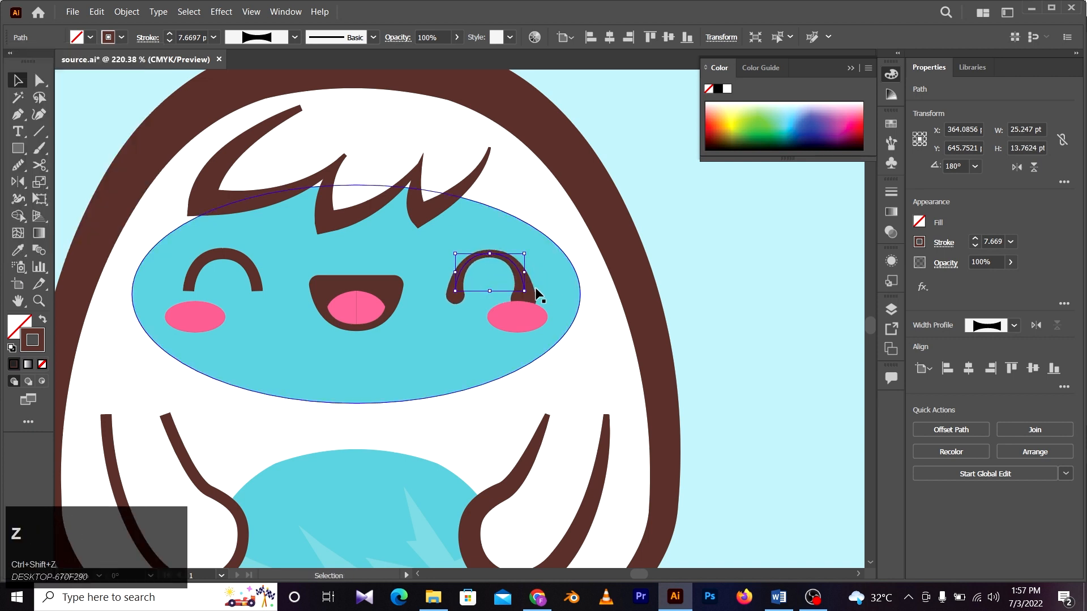
{"action": "key", "text": "ctrl+z"}
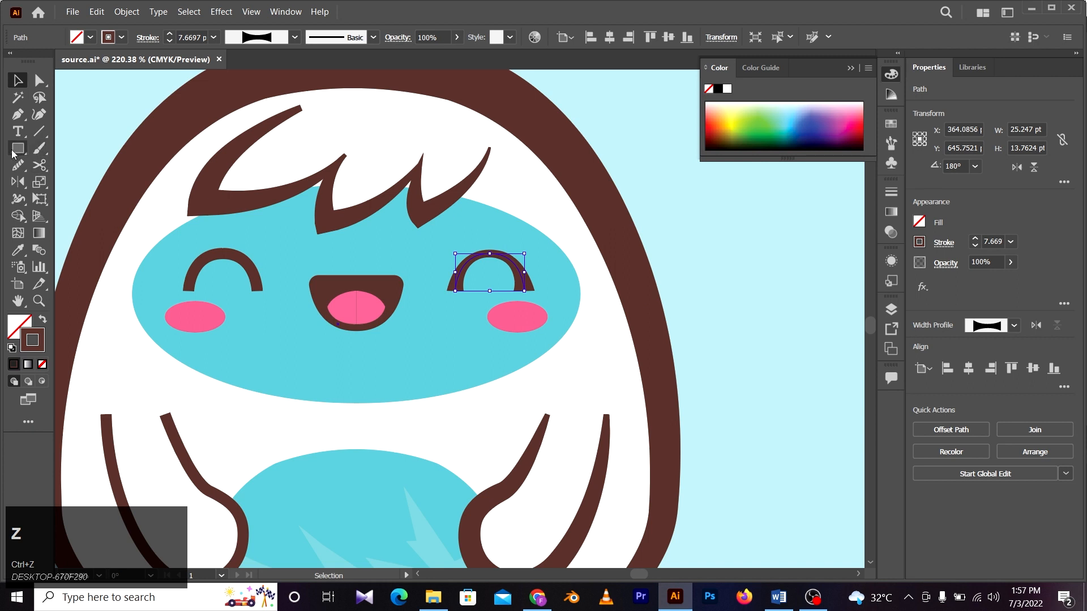
Thin both ends of the right eye arc and make its top the thickest part, about 4.3 pt.
{"action": "left_click", "coordinate": [18, 199]}
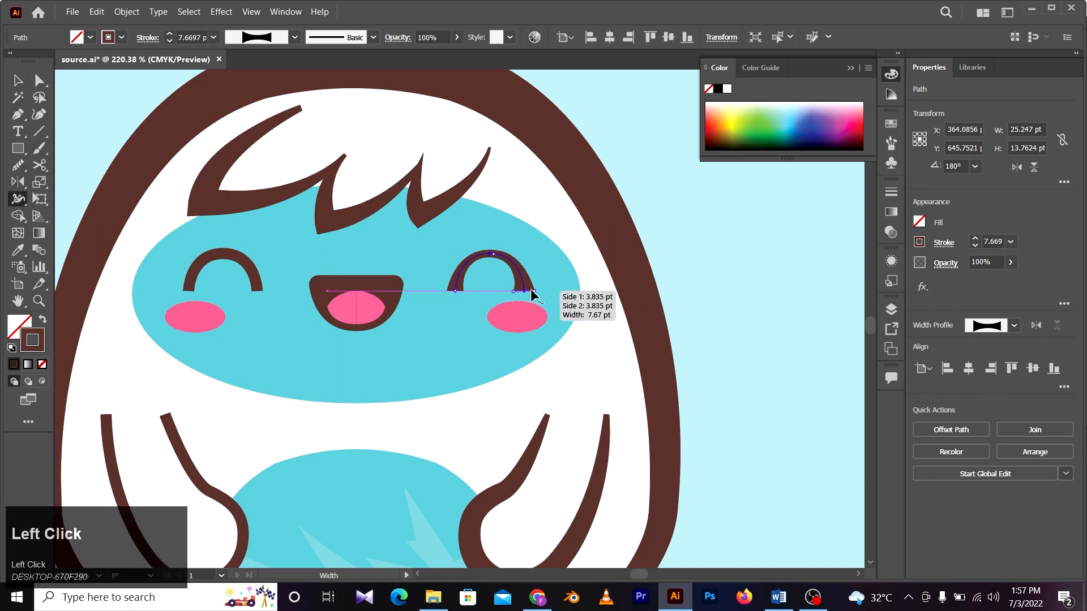
{"action": "mouse_move", "coordinate": [533, 291]}
{"action": "left_mouse_down"}
{"action": "mouse_move", "coordinate": [458, 289]}
{"action": "mouse_move", "coordinate": [496, 251]}
{"action": "left_mouse_up"}
{"action": "key", "text": "a"}
{"action": "left_click", "coordinate": [733, 276]}
Delete the character's uniform-width left eye and left arm.
{"action": "key", "text": "z"}
{"action": "left_click_drag", "start_coordinate": [569, 258], "coordinate": [478, 272]}
{"action": "left_click_drag", "start_coordinate": [490, 306], "coordinate": [522, 308]}
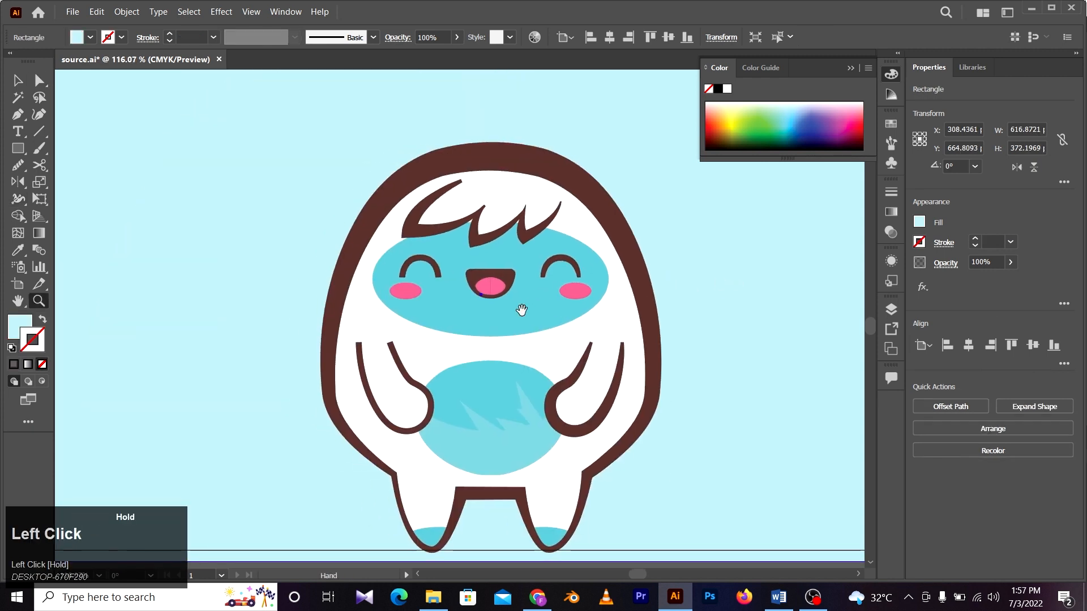
{"action": "left_click_drag", "start_coordinate": [510, 255], "coordinate": [529, 253]}
{"action": "key", "text": "v"}
{"action": "left_click", "coordinate": [412, 260]}
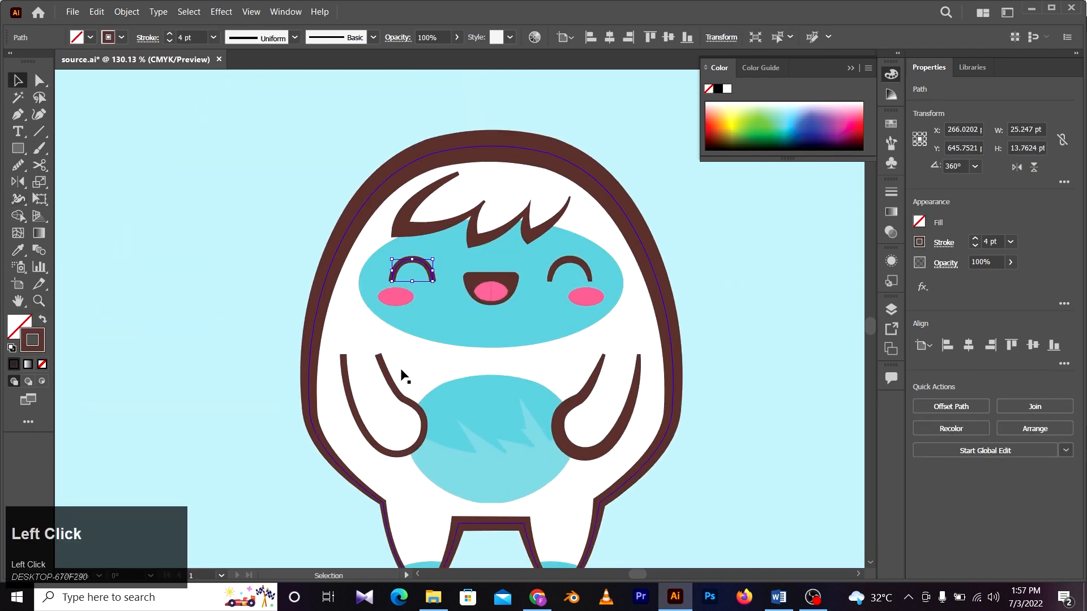
{"action": "left_click", "coordinate": [401, 399], "text": "shift"}
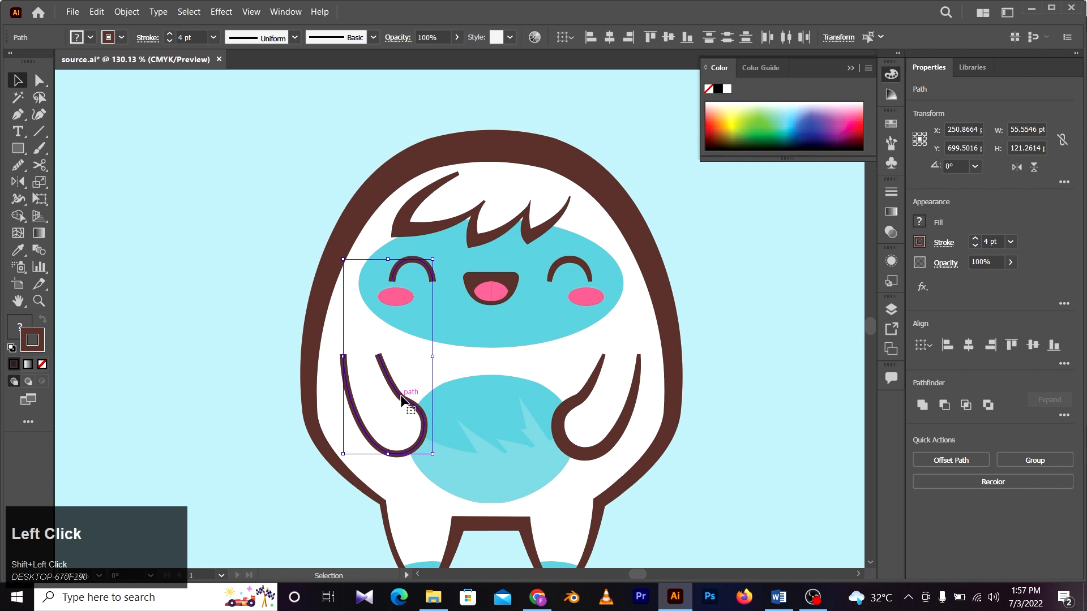
{"action": "key", "text": "Delete"}
Reflect a copy of the right eye and right arm across a -90° axis through the mouth's centre.
{"action": "left_click", "coordinate": [570, 260]}
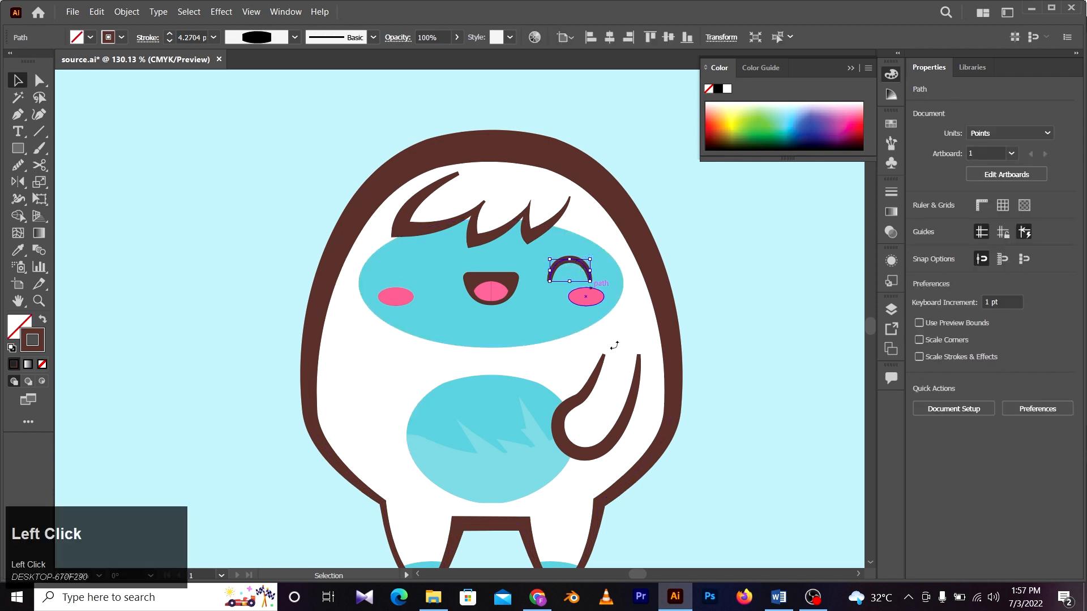
{"action": "left_click", "coordinate": [593, 387], "text": "shift"}
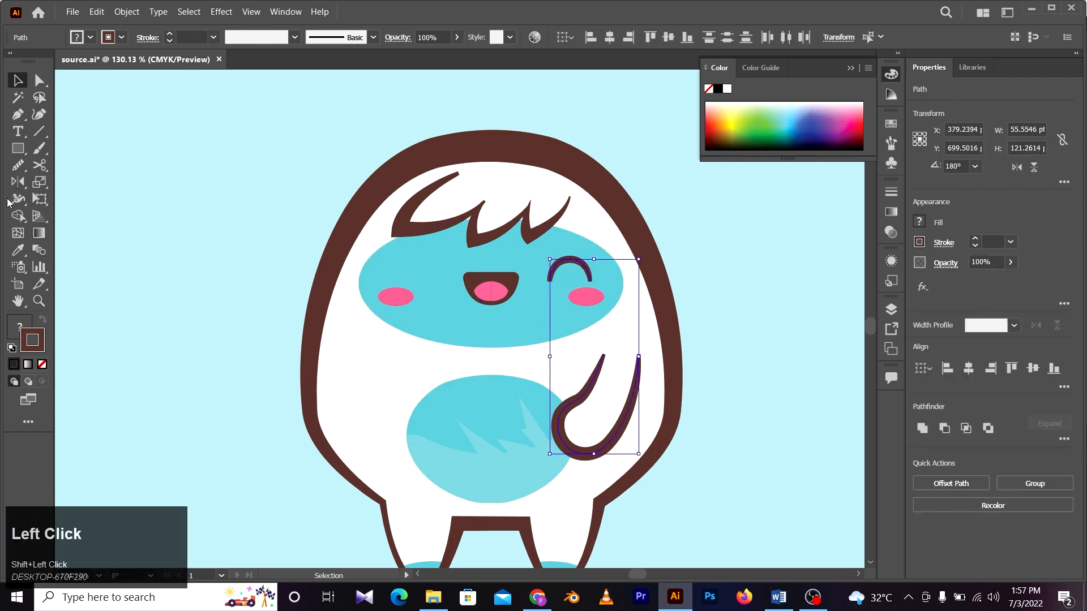
{"action": "left_click", "coordinate": [18, 181]}
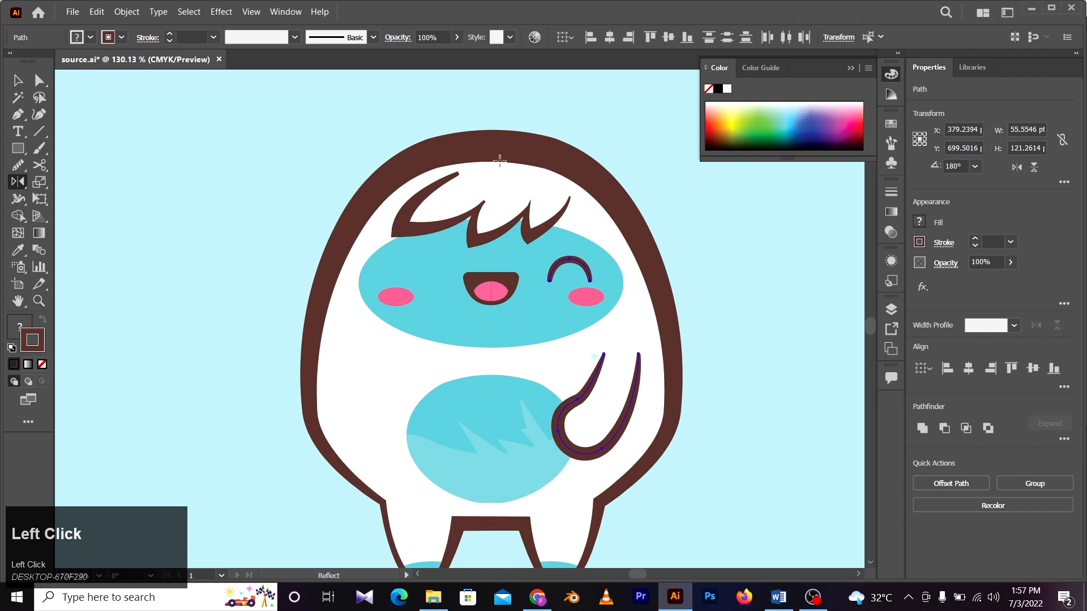
{"action": "left_click", "coordinate": [491, 272], "text": "alt"}
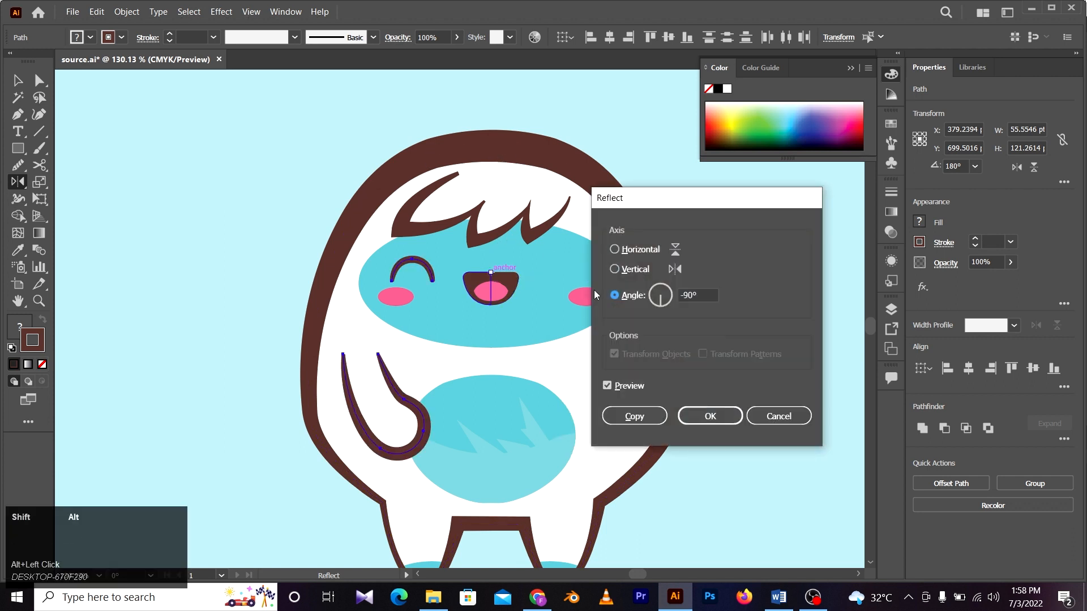
{"action": "left_click", "coordinate": [643, 419]}
{"action": "key", "text": "a"}
{"action": "left_click", "coordinate": [729, 365]}
Examine the character's mirrored eyes and arms together with the body outline.
{"action": "key", "text": "z"}
{"action": "left_click_drag", "start_coordinate": [697, 356], "coordinate": [462, 363]}
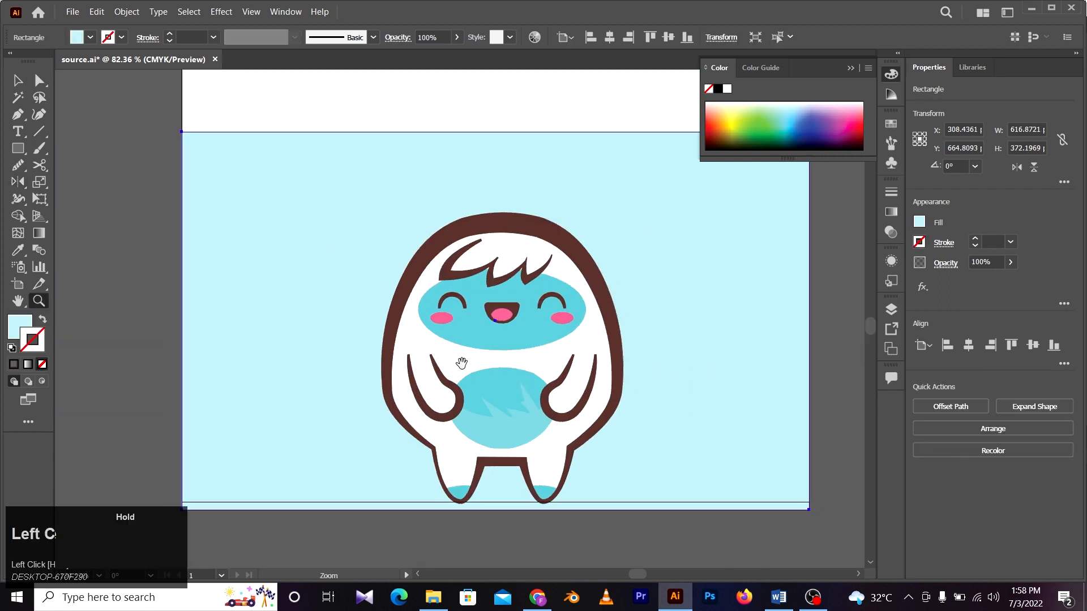
{"action": "left_click_drag", "start_coordinate": [528, 394], "coordinate": [505, 378]}
{"action": "key", "text": "a"}
{"action": "left_click", "coordinate": [571, 453]}
{"action": "left_click_drag", "start_coordinate": [612, 302], "coordinate": [586, 308]}
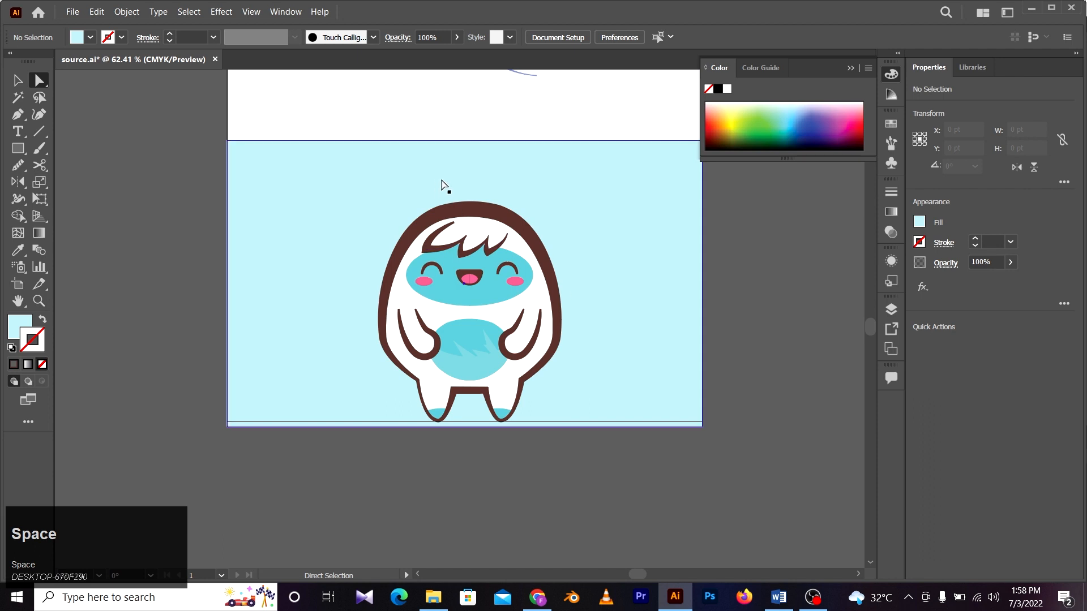
{"action": "left_click", "coordinate": [483, 212]}
{"action": "left_click", "coordinate": [757, 270]}
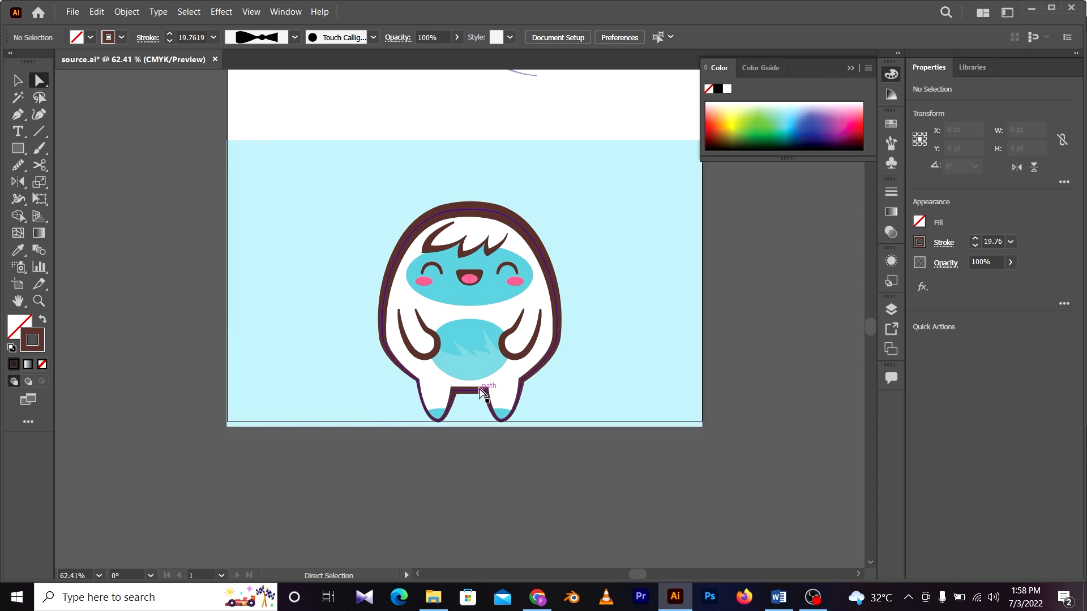
Round the two body outline corners between the legs to a radius of about 13.8 pt.
{"action": "key", "text": "z"}
{"action": "left_click_drag", "start_coordinate": [475, 425], "coordinate": [529, 422]}
{"action": "key", "text": "a"}
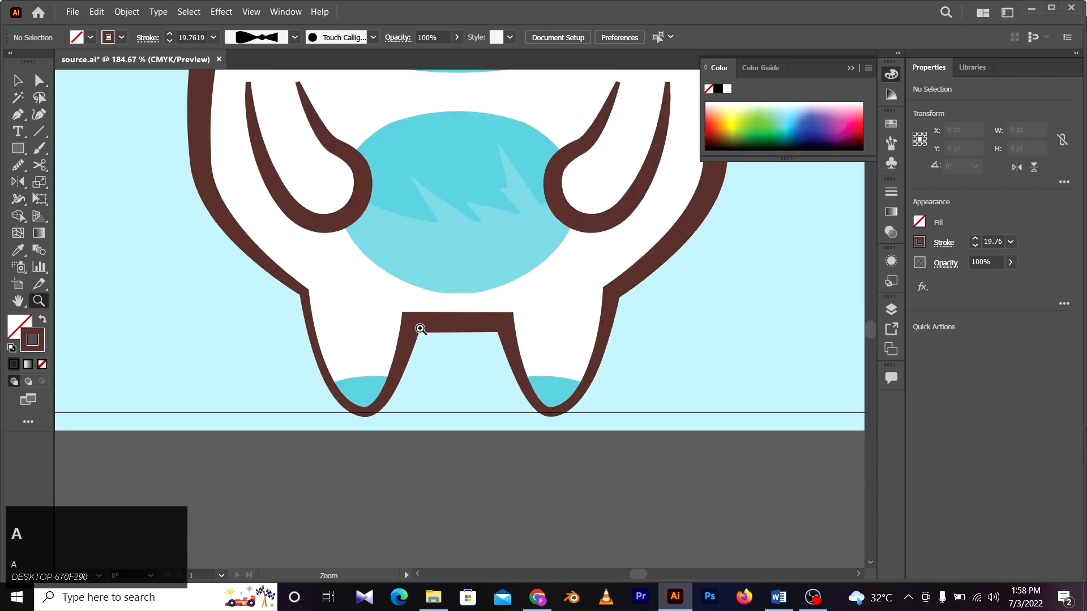
{"action": "key", "text": "a"}
{"action": "left_click", "coordinate": [413, 329]}
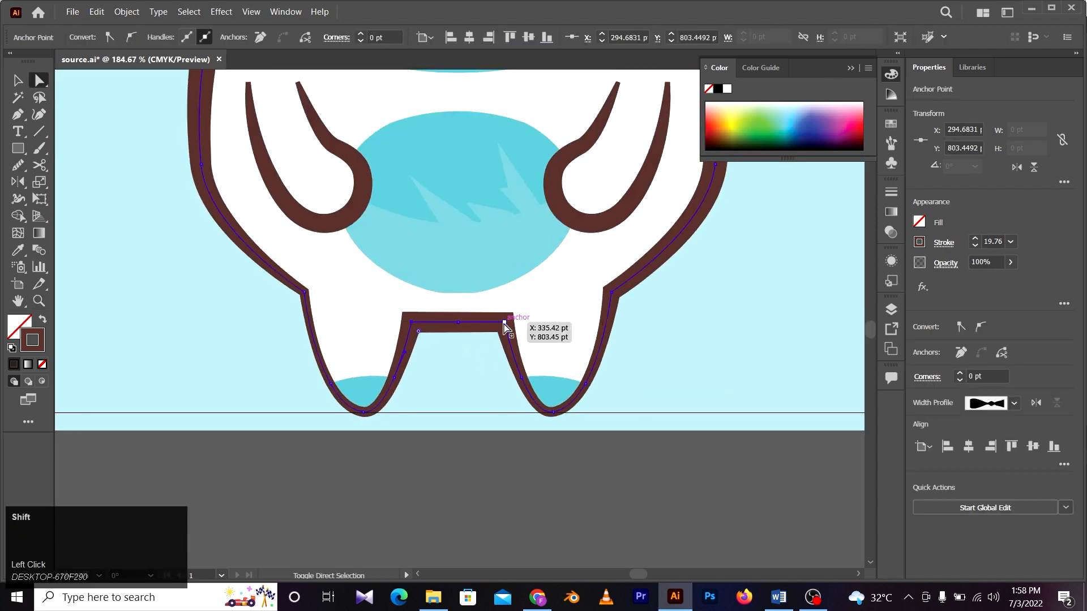
{"action": "left_click_drag", "start_coordinate": [500, 333], "coordinate": [488, 365]}
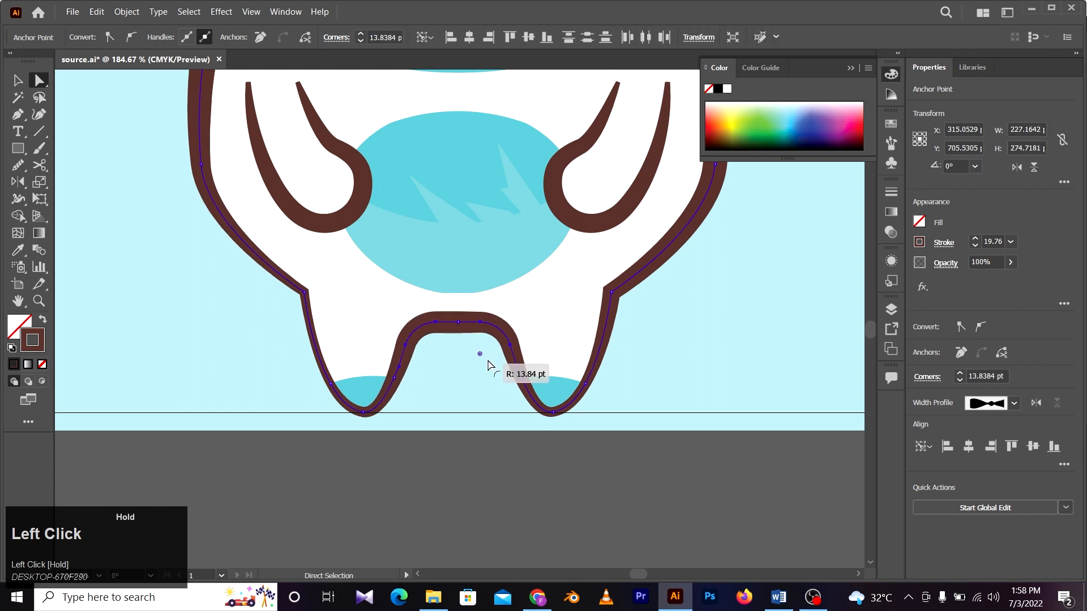
{"action": "left_click", "coordinate": [524, 446]}
Examine the whole character with its varied line widths and rounded leg corners.
{"action": "key", "text": "z"}
{"action": "left_click_drag", "start_coordinate": [534, 451], "coordinate": [494, 446]}
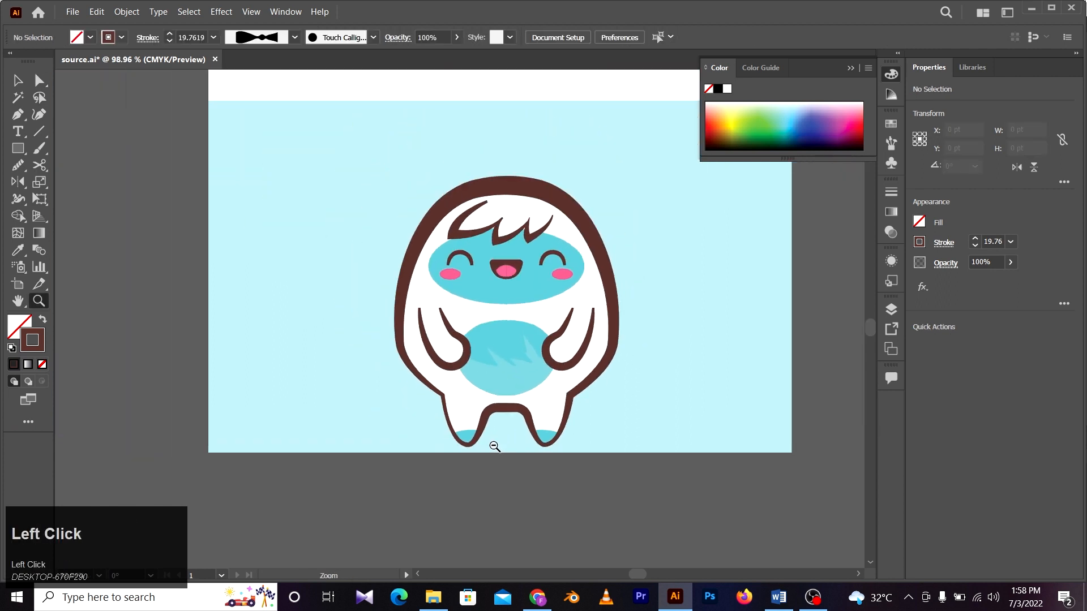
{"action": "key", "text": "a"}
{"action": "key", "text": "space"}
{"action": "left_click_drag", "start_coordinate": [683, 480], "coordinate": [600, 463]}
{"action": "key", "text": "a"}
{"action": "key", "text": "space"}
{"action": "left_click_drag", "start_coordinate": [520, 419], "coordinate": [527, 423]}
{"action": "key", "text": "z"}
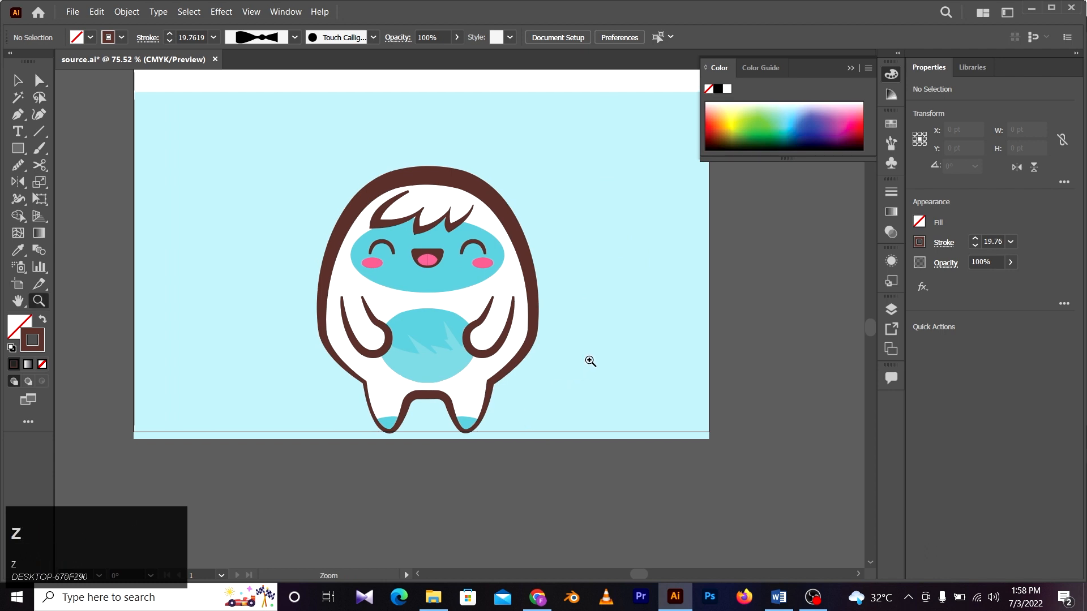
{"action": "left_click_drag", "start_coordinate": [627, 335], "coordinate": [591, 331]}
{"action": "key", "text": "space"}
{"action": "left_click_drag", "start_coordinate": [594, 237], "coordinate": [578, 289]}
{"action": "key", "text": "a"}
{"action": "key", "text": "z"}
Examine the blue curled stroke and the dashed line above the character.
{"action": "key", "text": "space"}
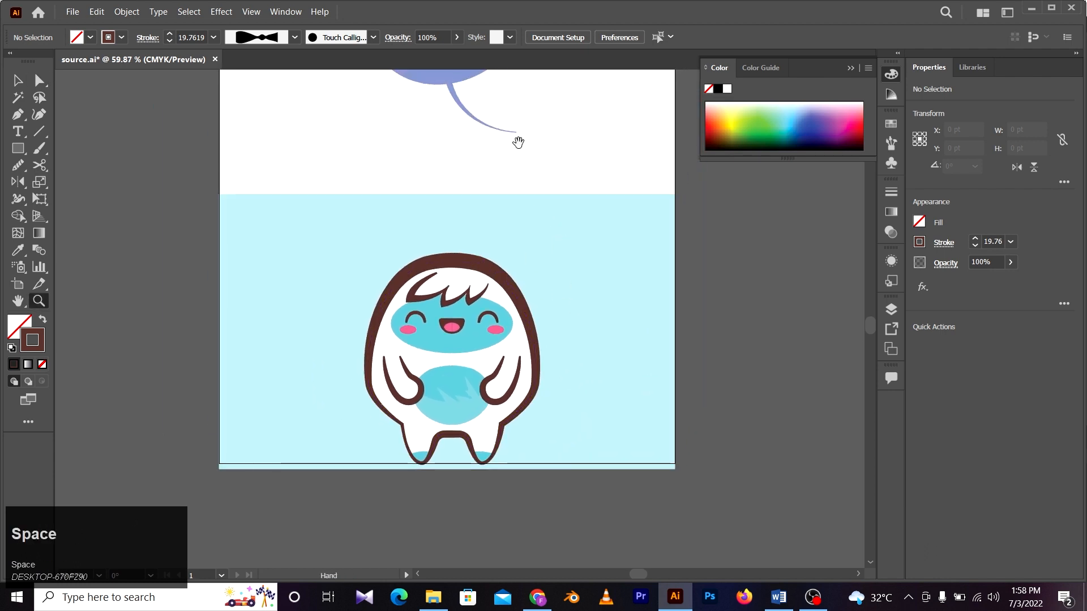
{"action": "left_click_drag", "start_coordinate": [518, 143], "coordinate": [498, 291]}
{"action": "left_click_drag", "start_coordinate": [497, 291], "coordinate": [468, 289]}
{"action": "key", "text": "a"}
{"action": "key", "text": "space"}
{"action": "key", "text": "z"}
{"action": "left_click_drag", "start_coordinate": [577, 250], "coordinate": [554, 252]}
{"action": "key", "text": "space"}
{"action": "key", "text": "a"}
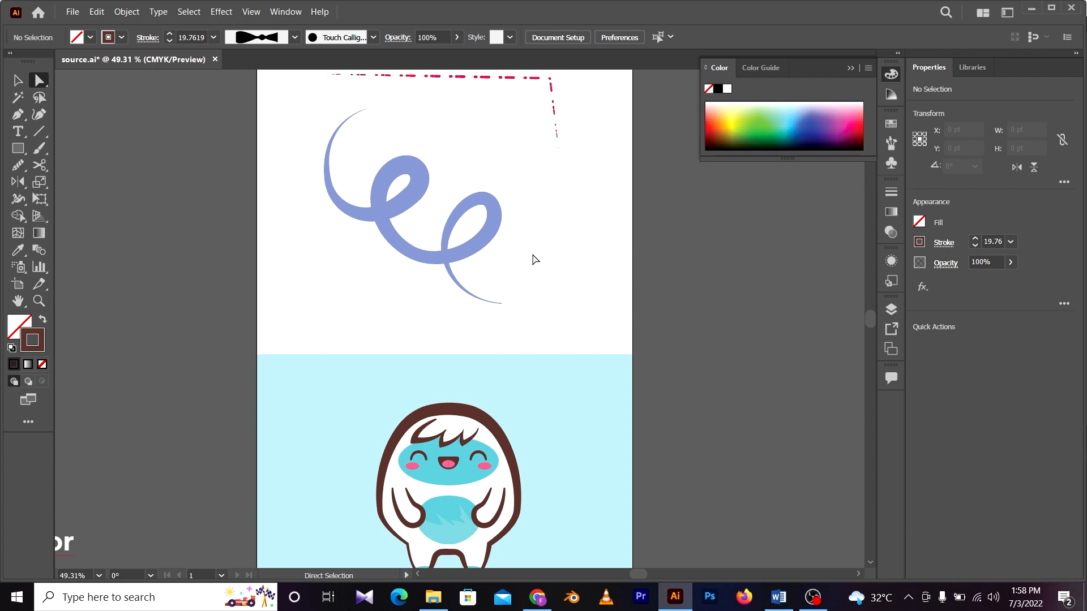
{"action": "key", "text": "z"}
{"action": "left_click_drag", "start_coordinate": [487, 257], "coordinate": [422, 264]}
{"action": "key", "text": "space"}
{"action": "left_click_drag", "start_coordinate": [487, 300], "coordinate": [530, 258]}
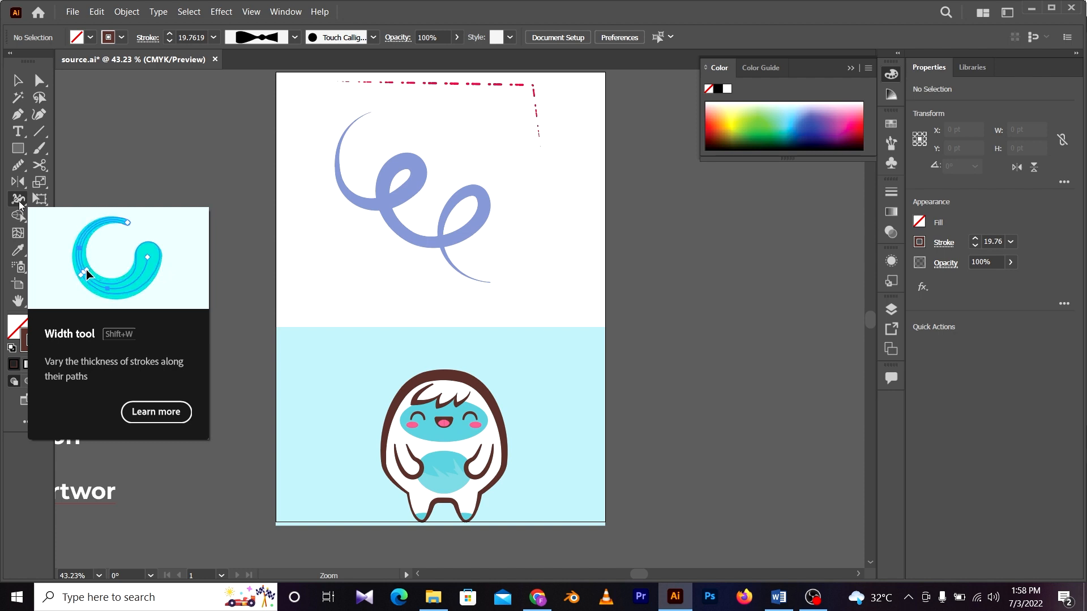
{"action": "left_click", "coordinate": [17, 80]}
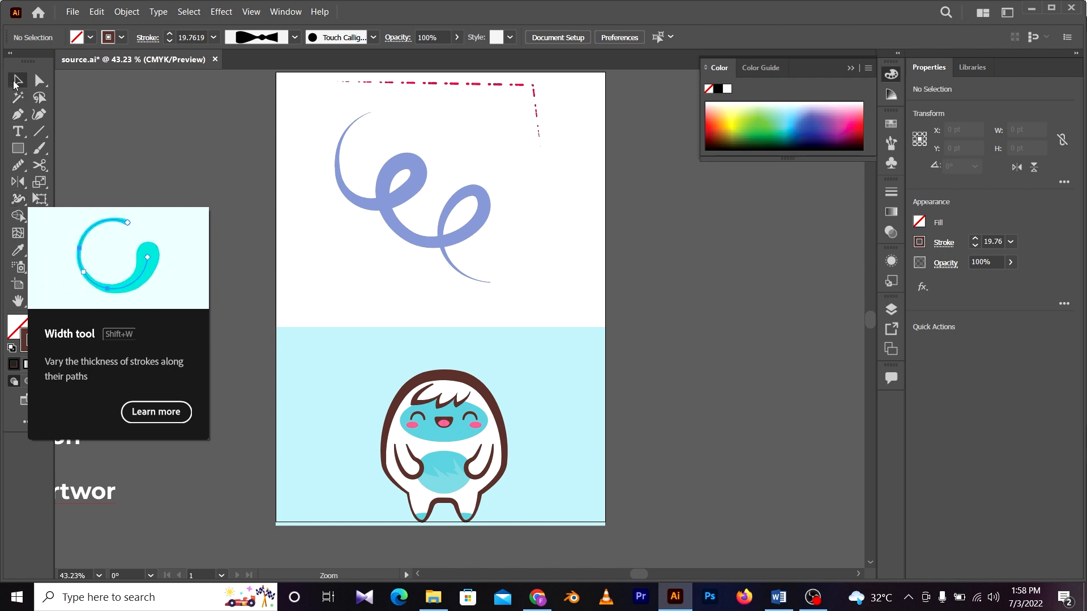
{"action": "left_click_drag", "start_coordinate": [655, 405], "coordinate": [643, 361]}
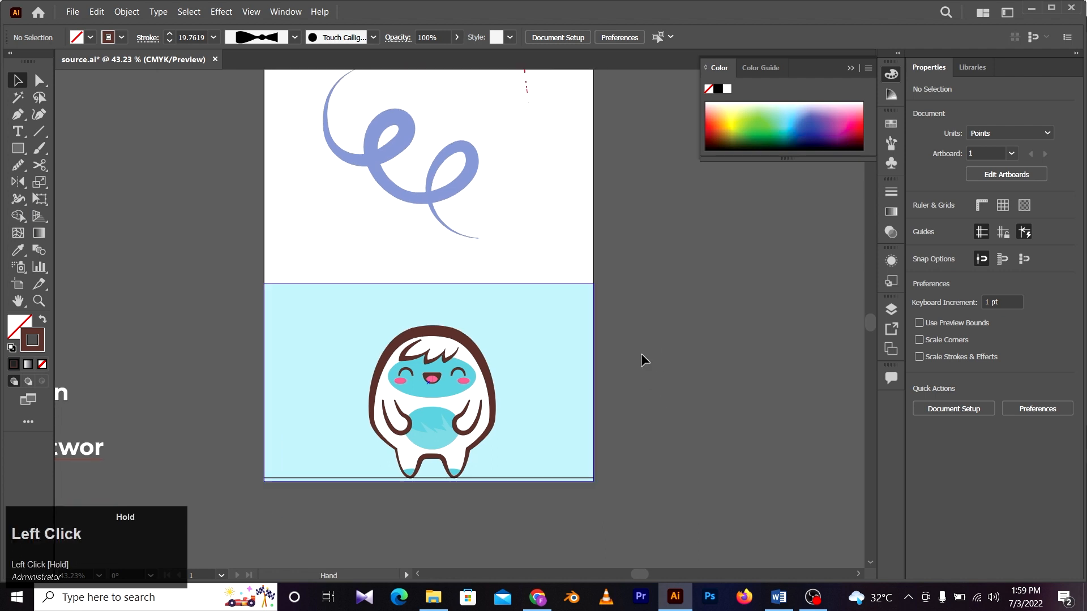
{"action": "key", "text": "z"}
{"action": "left_click_drag", "start_coordinate": [475, 437], "coordinate": [583, 451]}
{"action": "key", "text": "z"}
{"action": "left_click_drag", "start_coordinate": [454, 372], "coordinate": [409, 340]}
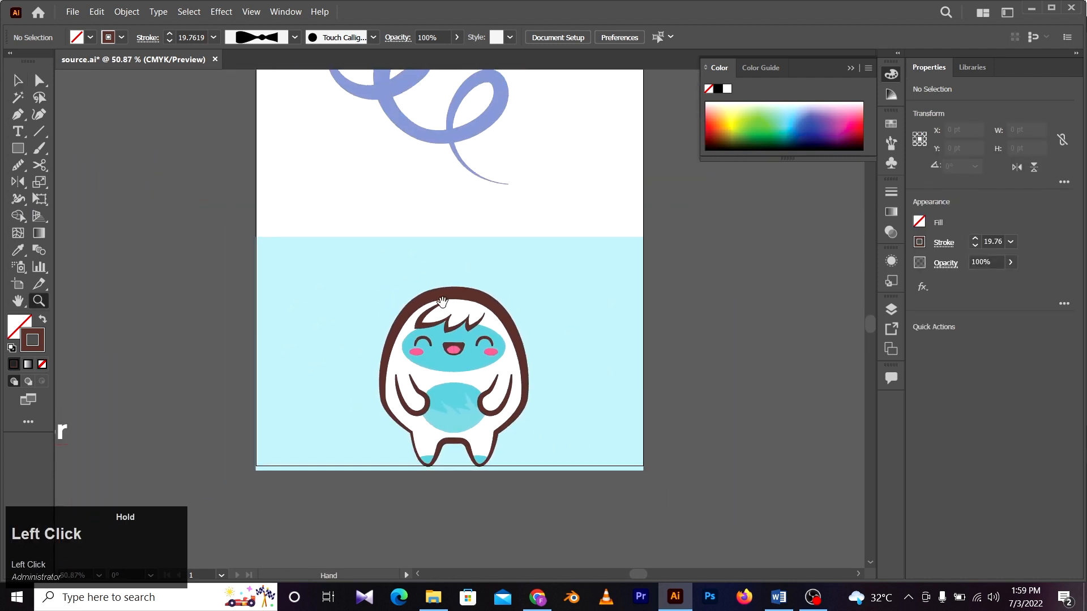
Thin the character's body outline at the top of the head with the Width tool, bringing the stroke to about 16.15 pt.
{"action": "left_click_drag", "start_coordinate": [444, 301], "coordinate": [422, 334]}
{"action": "key", "text": "a"}
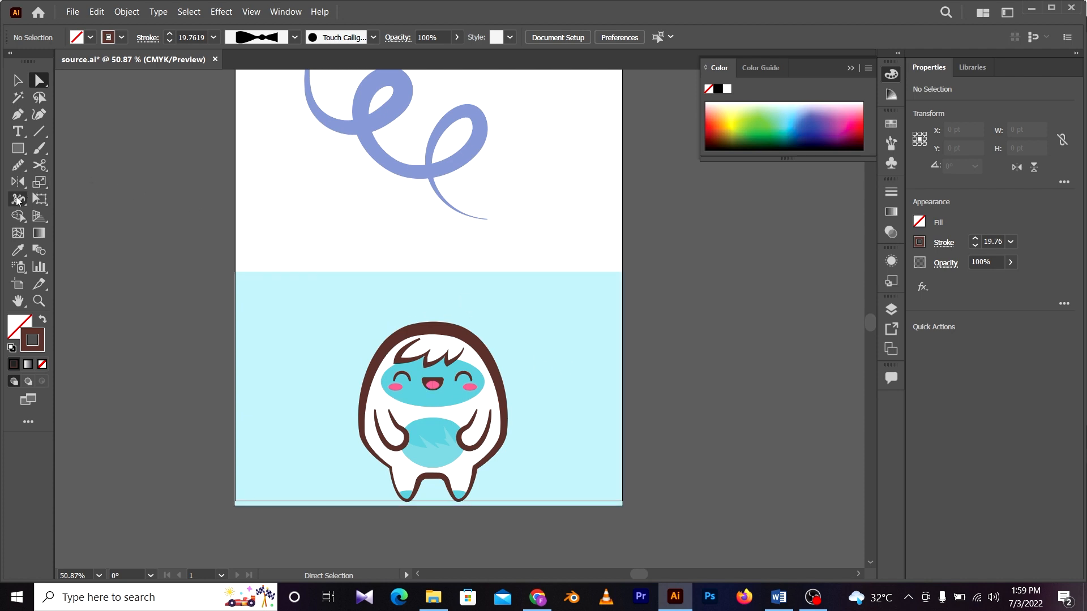
{"action": "left_click", "coordinate": [448, 329]}
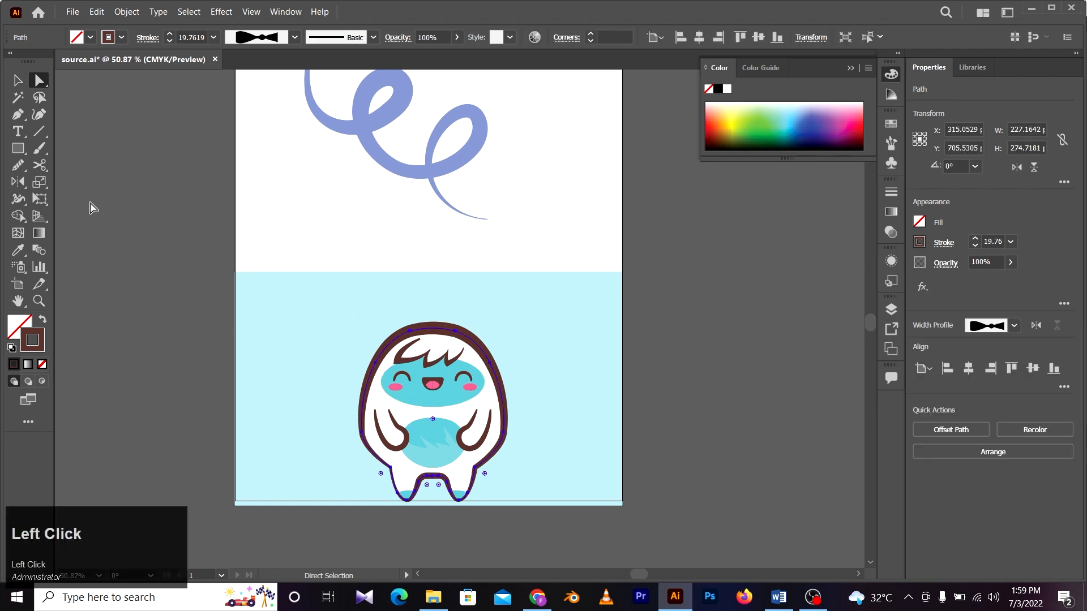
{"action": "scroll", "coordinate": [442, 368], "scroll_direction": "up", "scroll_amount": 5}
{"action": "key", "text": "v"}
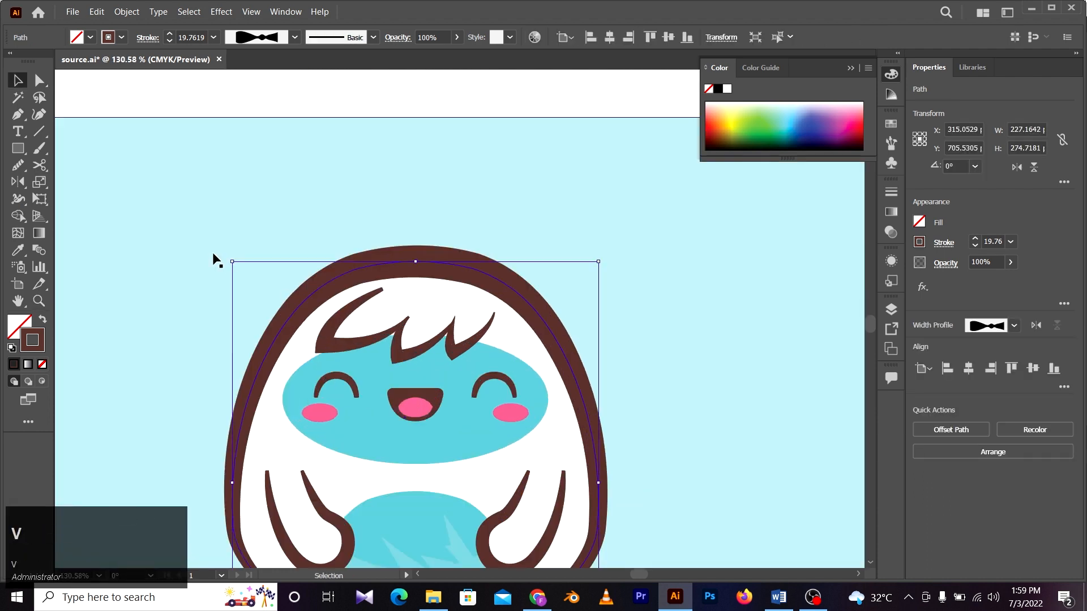
{"action": "left_click", "coordinate": [18, 199]}
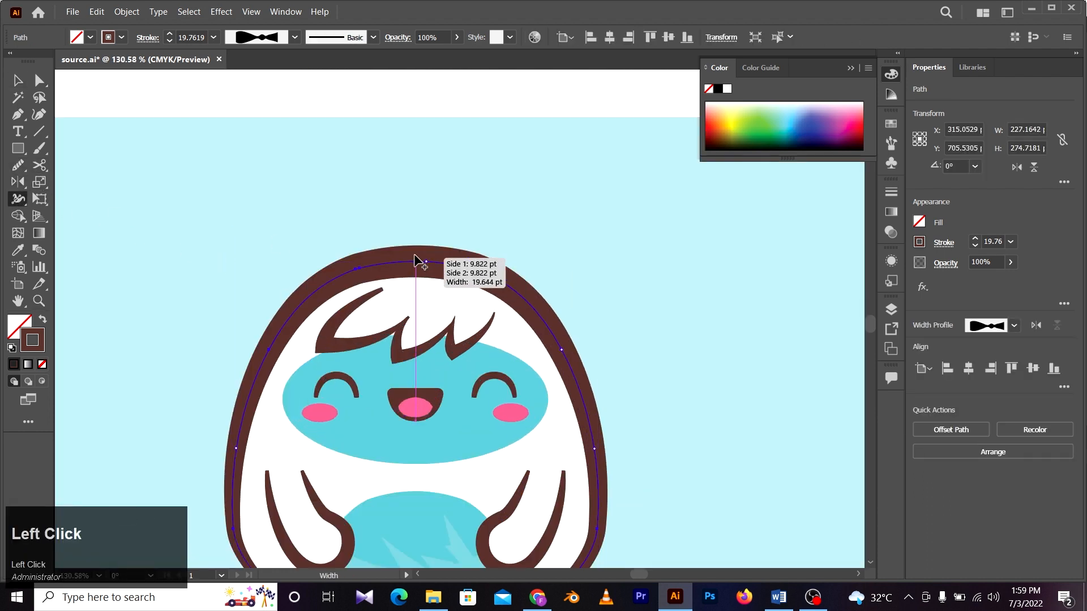
{"action": "left_click_drag", "start_coordinate": [427, 256], "coordinate": [363, 261]}
Examine the whole character, with the body outline deselected, to judge its thinner stroke around the head.
{"action": "key", "text": "ctrl+space"}
{"action": "key", "text": "a"}
{"action": "key", "text": "ctrl+space"}
{"action": "left_click_drag", "start_coordinate": [562, 310], "coordinate": [526, 300]}
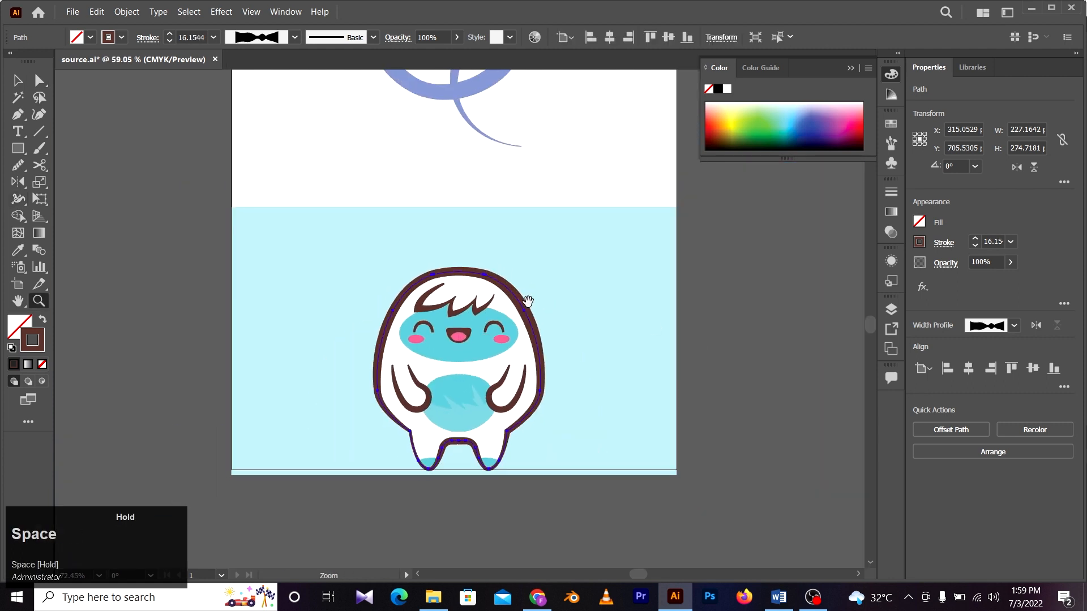
{"action": "left_click_drag", "start_coordinate": [634, 327], "coordinate": [617, 312]}
{"action": "key", "text": "z"}
{"action": "left_click_drag", "start_coordinate": [487, 306], "coordinate": [517, 305]}
{"action": "key", "text": "v"}
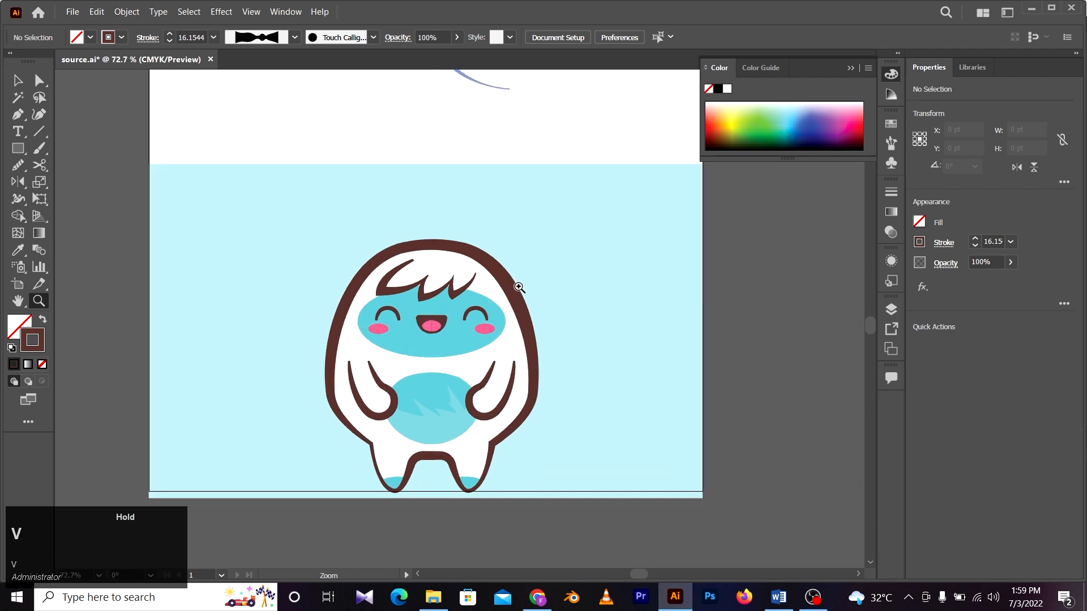
Narrow the body outline beside the character's eye on the head's right side with the Width tool, bringing the stroke to about 12.4 pt.
{"action": "left_click", "coordinate": [516, 314]}
{"action": "key", "text": "z"}
{"action": "left_click_drag", "start_coordinate": [532, 347], "coordinate": [566, 362]}
{"action": "left_click", "coordinate": [16, 186]}
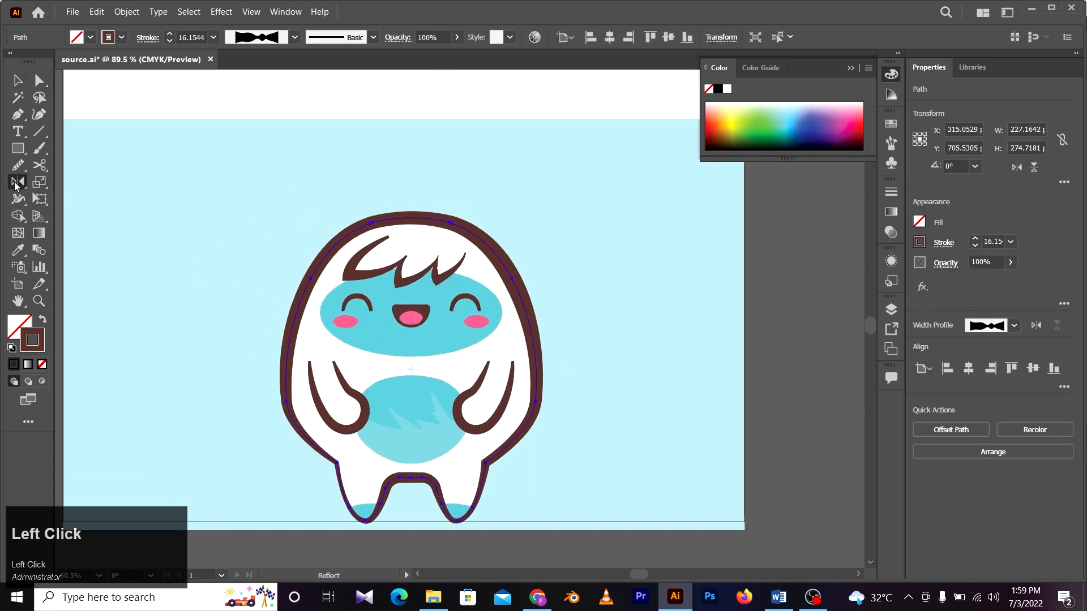
{"action": "left_click", "coordinate": [18, 200]}
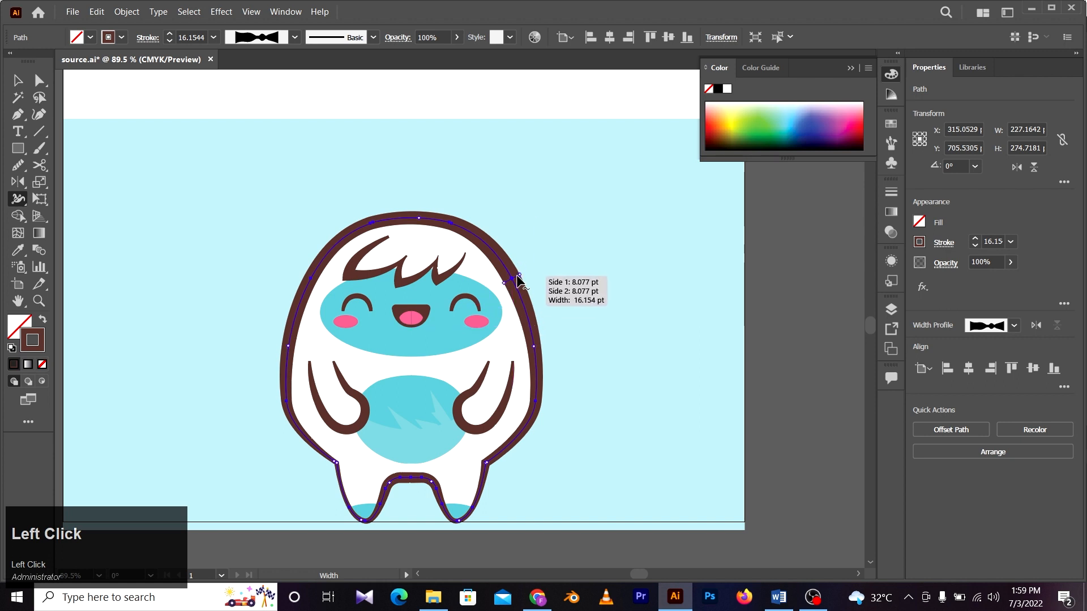
{"action": "left_click_drag", "start_coordinate": [517, 275], "coordinate": [515, 274]}
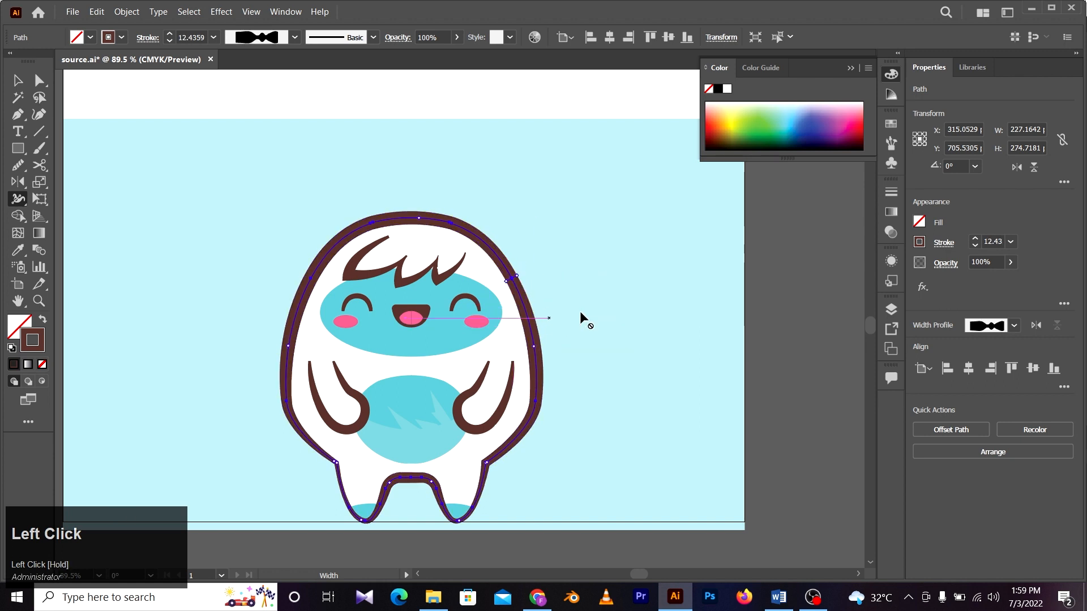
Examine the full character on its light blue background to compare the body outline with the hair, arm and eye strokes.
{"action": "key", "text": "a"}
{"action": "key", "text": "z"}
{"action": "left_click_drag", "start_coordinate": [599, 277], "coordinate": [514, 289]}
{"action": "key", "text": "space"}
{"action": "left_click_drag", "start_coordinate": [601, 325], "coordinate": [559, 322]}
{"action": "key", "text": "a"}
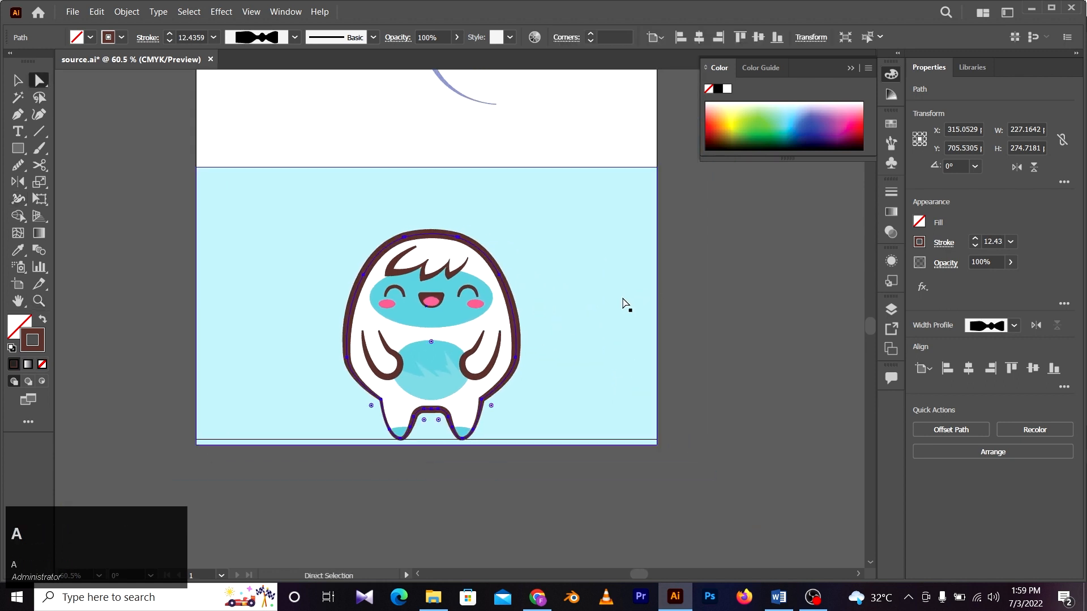
{"action": "key", "text": "space"}
{"action": "left_click_drag", "start_coordinate": [678, 299], "coordinate": [672, 327]}
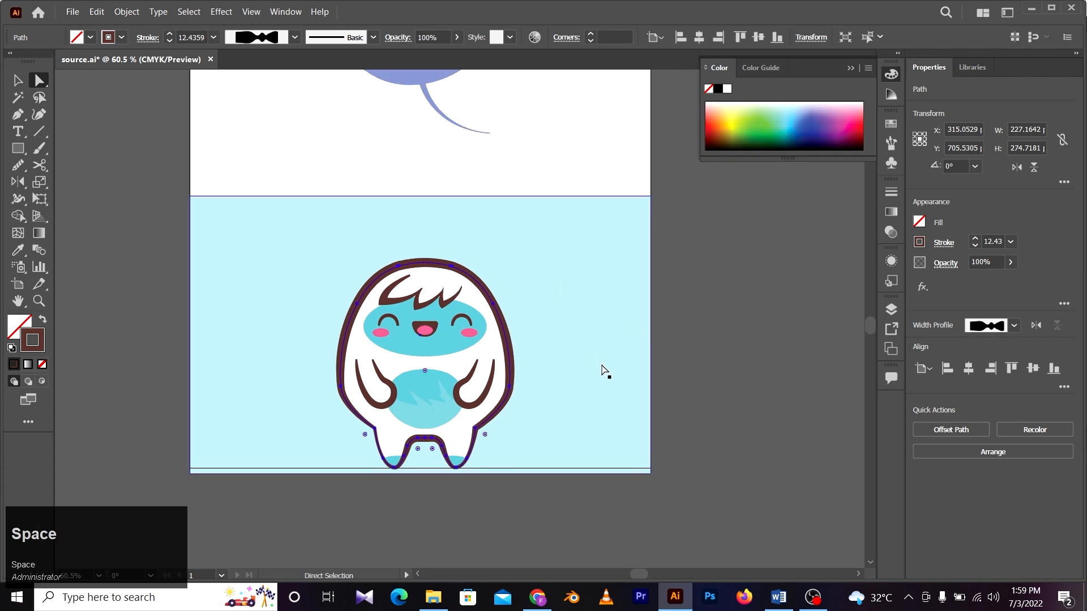